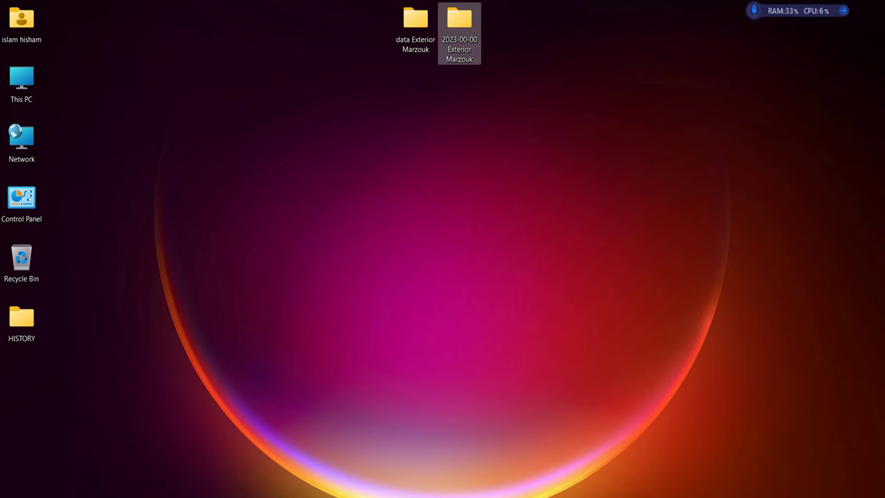
Open the 2023-00-00 Exterior Marzouk folder on the right half and data Exterior Marzouk on the left
{"action": "double_click", "coordinate": [471, 21]}
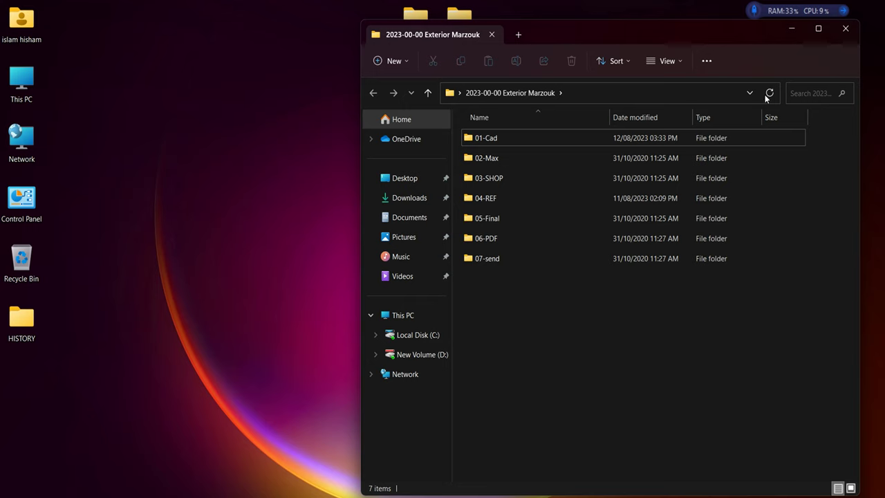
{"action": "left_click", "coordinate": [845, 30]}
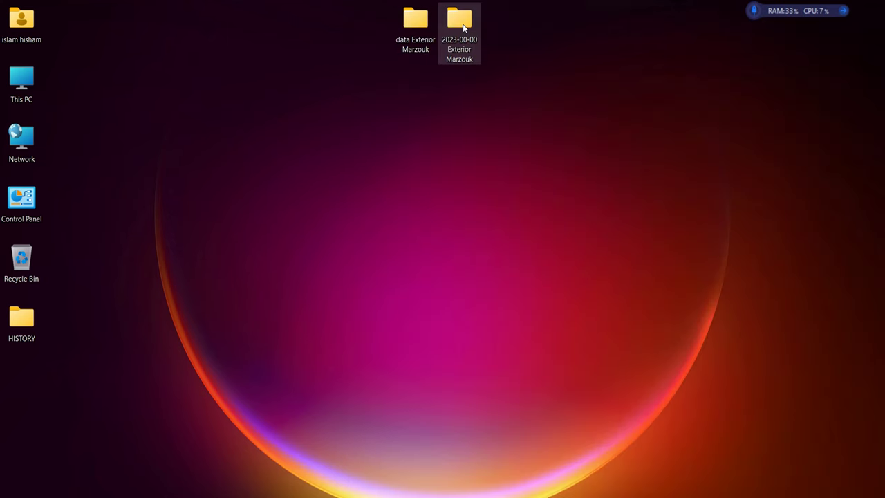
{"action": "double_click", "coordinate": [465, 30]}
{"action": "left_click_drag", "start_coordinate": [484, 34], "coordinate": [365, 28]}
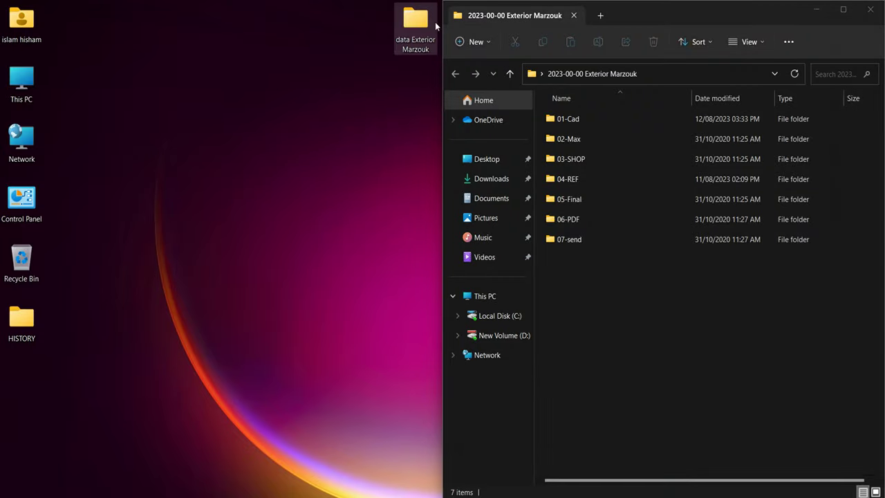
{"action": "double_click", "coordinate": [433, 23]}
{"action": "key", "text": "super+Left"}
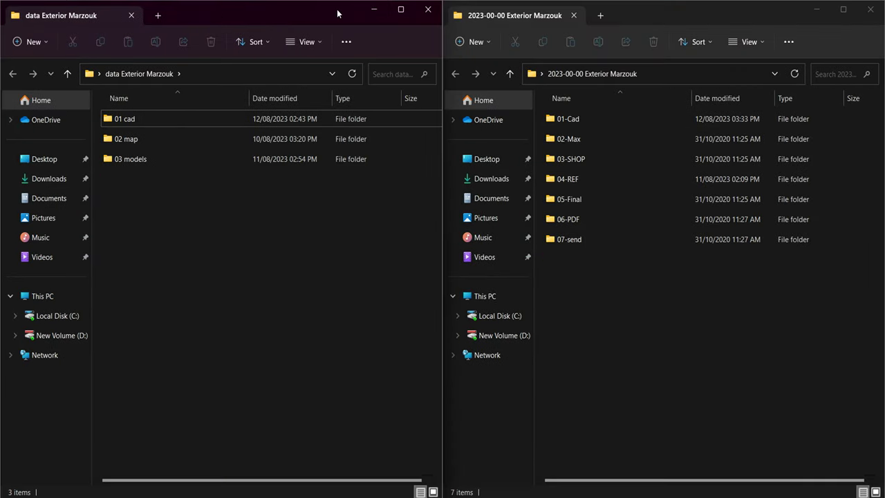
Open 01 cad in the left window, try selecting the cad drawing and PDFs, then clear the selection
{"action": "double_click", "coordinate": [142, 119]}
{"action": "left_click", "coordinate": [267, 275]}
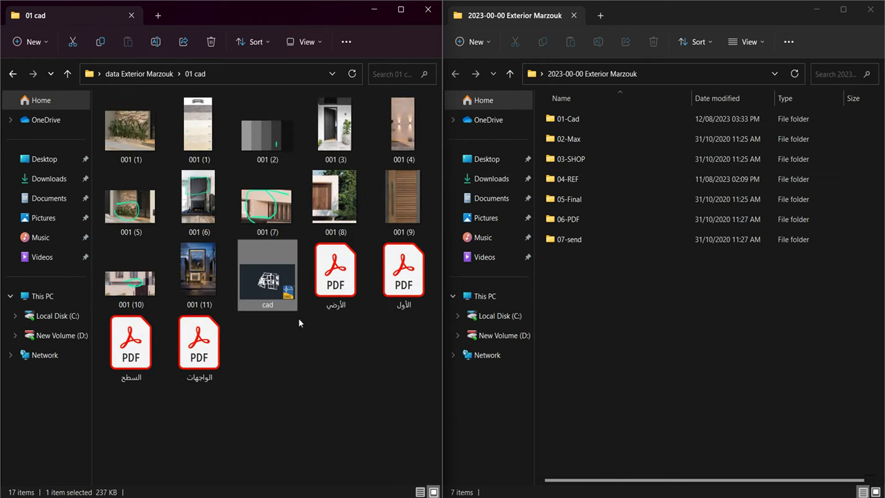
{"action": "left_click", "coordinate": [336, 273], "text": "ctrl"}
{"action": "left_click", "coordinate": [403, 273], "text": "ctrl"}
{"action": "left_click_drag", "start_coordinate": [331, 356], "coordinate": [142, 342], "text": "ctrl"}
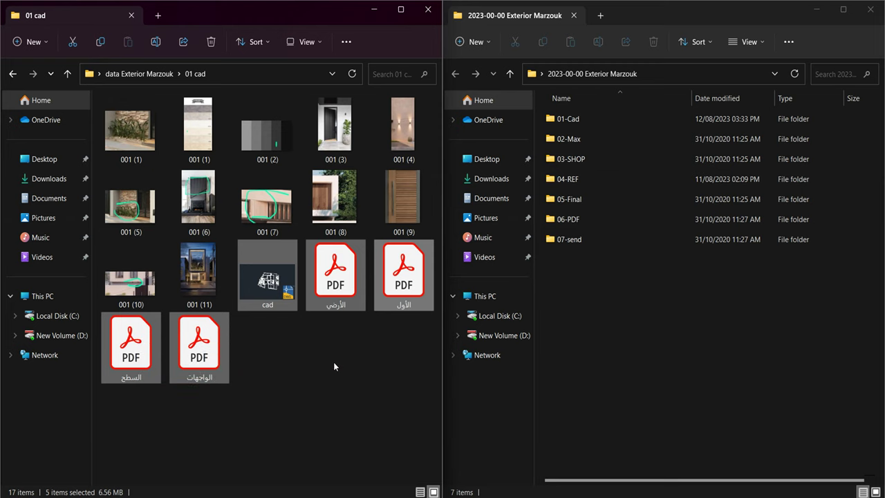
{"action": "left_click", "coordinate": [289, 353]}
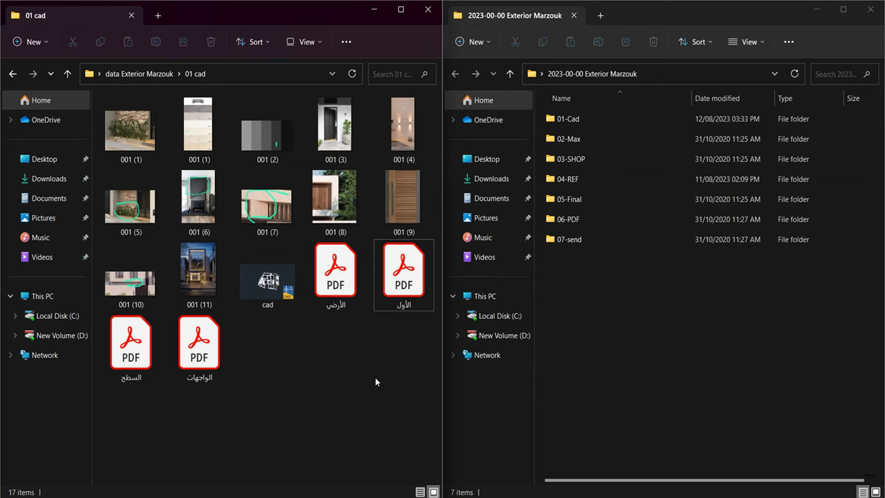
Right-drag all 17 files from 01 cad onto the 01-Cad folder and copy them there
{"action": "mouse_move", "coordinate": [385, 354]}
{"action": "left_mouse_down"}
{"action": "mouse_move", "coordinate": [135, 128]}
{"action": "mouse_move", "coordinate": [562, 115]}
{"action": "left_mouse_up"}
{"action": "right_click_drag", "start_coordinate": [561, 114], "coordinate": [563, 118]}
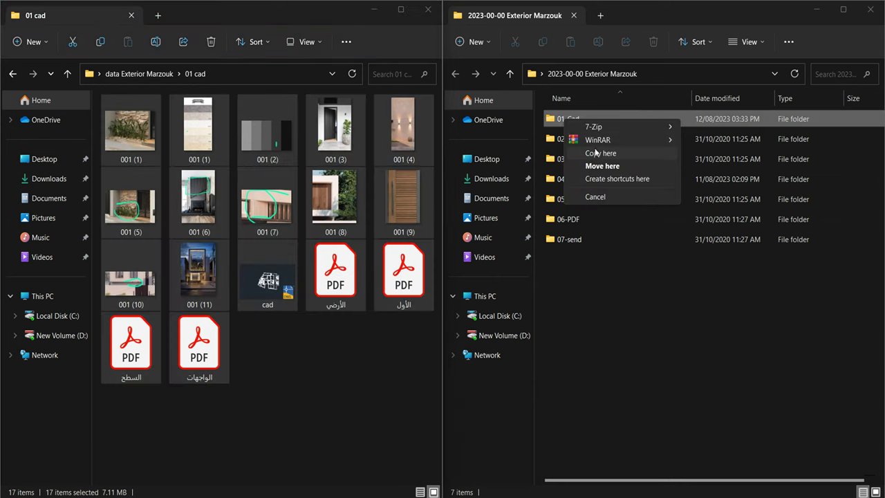
{"action": "left_click", "coordinate": [599, 154]}
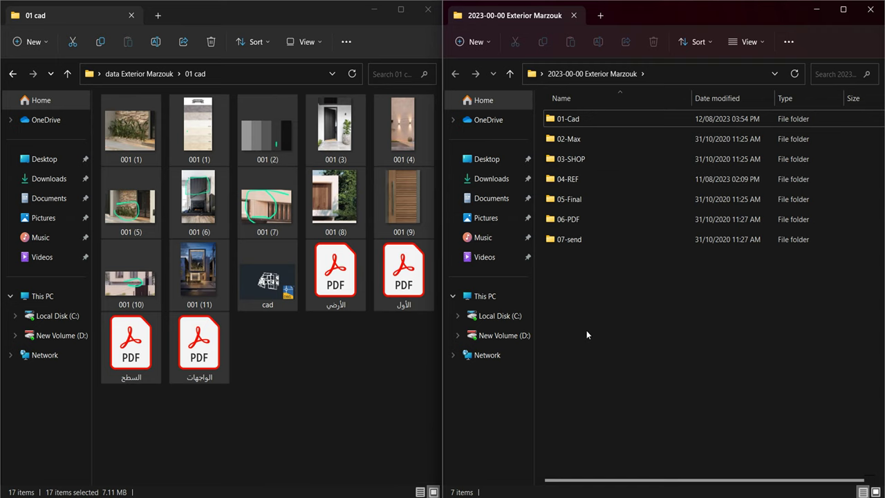
Deselect the files and go back up to the data Exterior Marzouk folder
{"action": "left_click", "coordinate": [384, 368]}
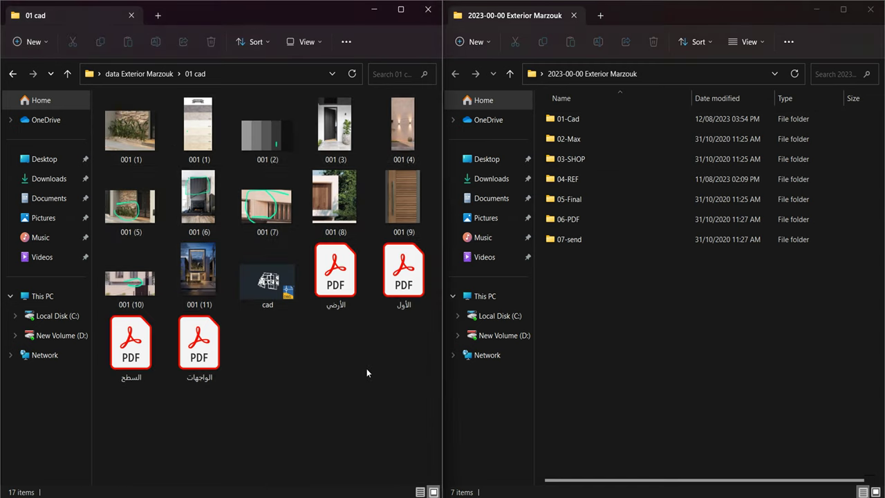
{"action": "left_click", "coordinate": [67, 74]}
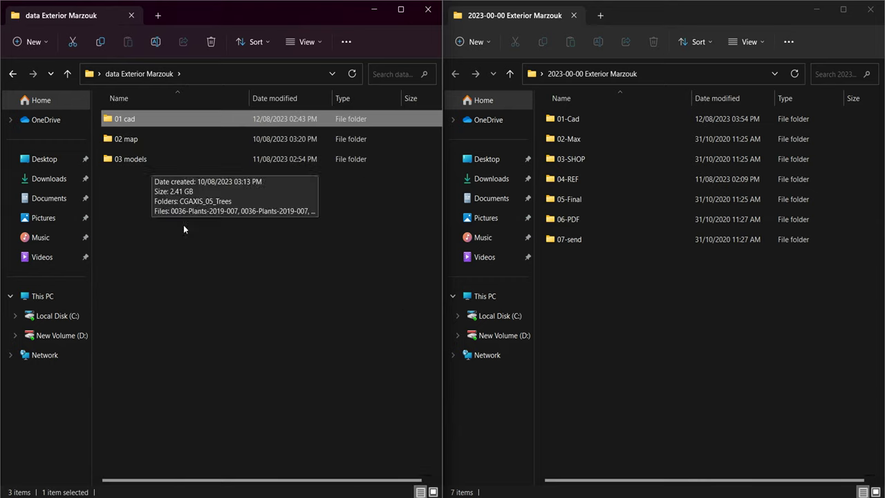
{"action": "left_click", "coordinate": [212, 283]}
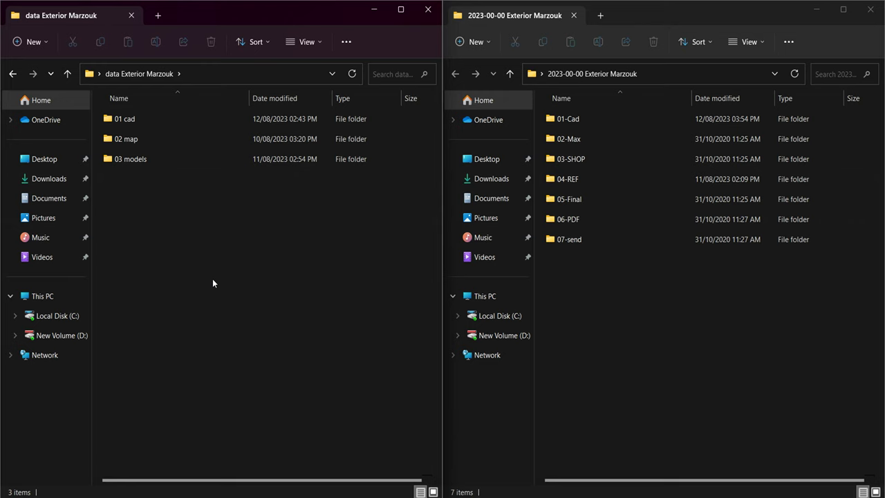
Open the project's 01-Cad folder and launch the copied cad.dwg in AutoCAD
{"action": "double_click", "coordinate": [571, 119]}
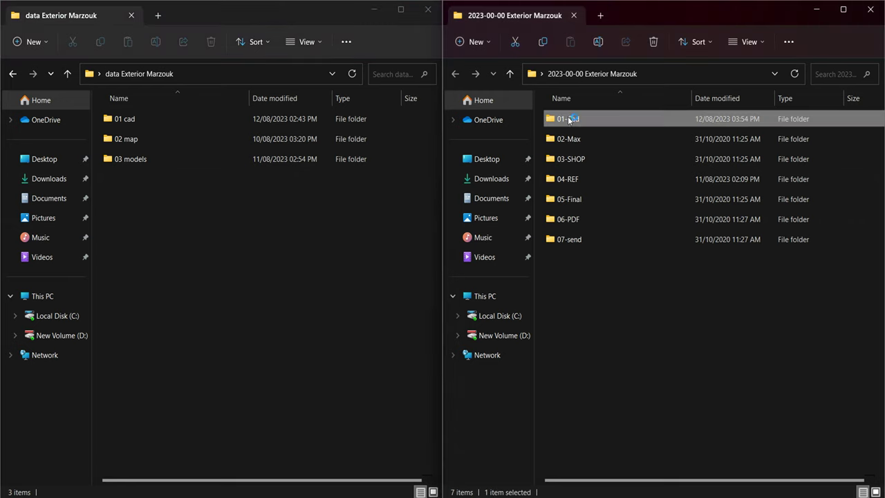
{"action": "left_click", "coordinate": [695, 273]}
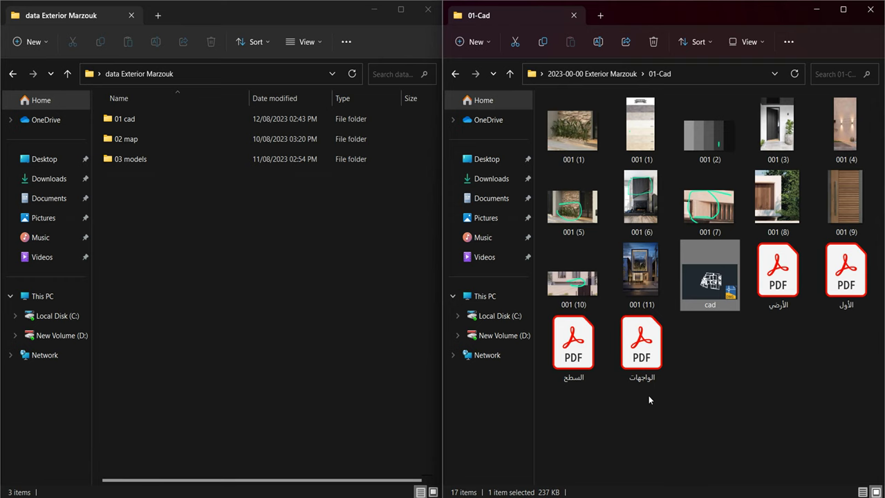
{"action": "mouse_move", "coordinate": [710, 275]}
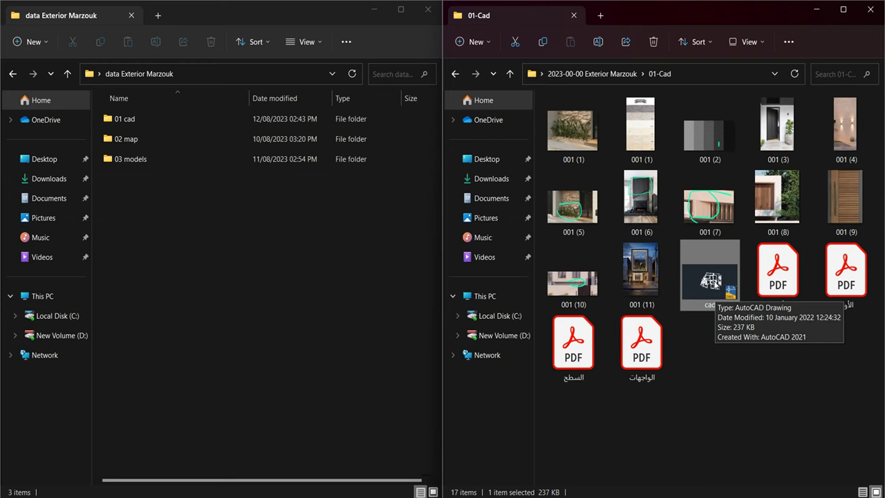
{"action": "double_click", "coordinate": [710, 280]}
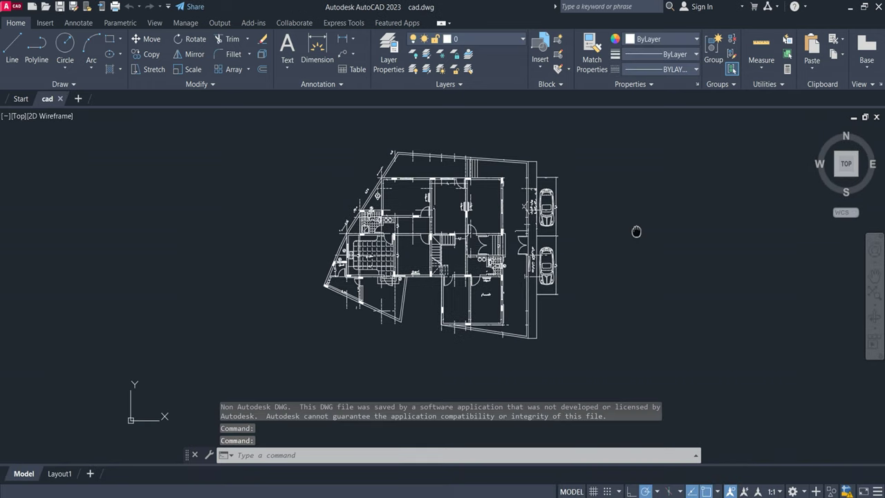
Pan and zoom to frame the whole cad.dwg floor plan in the canvas
{"action": "middle_click_drag", "start_coordinate": [603, 239], "coordinate": [601, 237]}
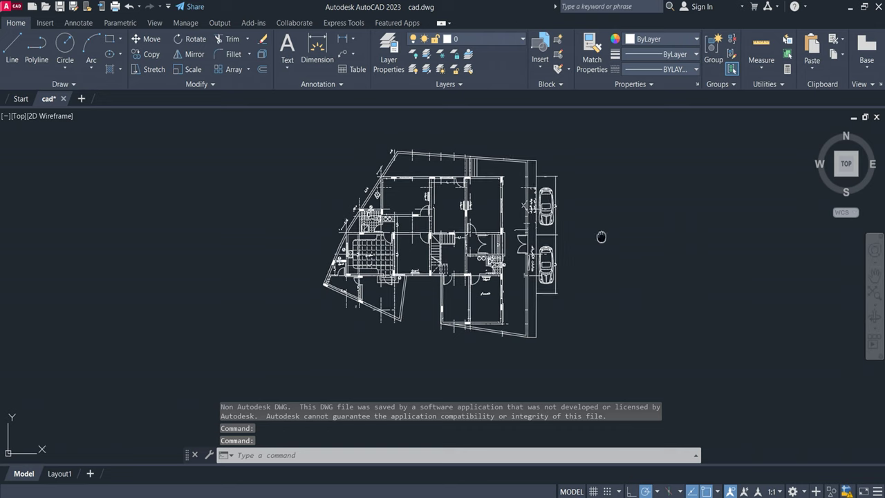
{"action": "scroll", "coordinate": [602, 237], "scroll_direction": "down", "scroll_amount": 2}
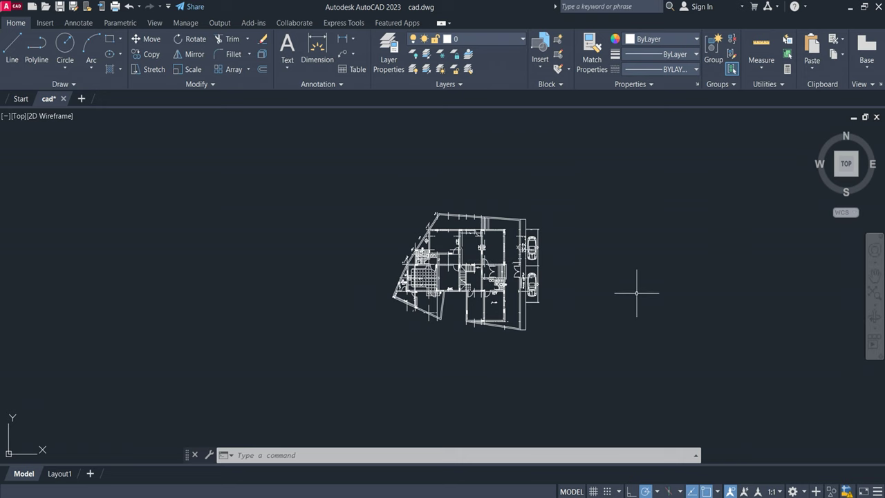
{"action": "middle_click_drag", "start_coordinate": [636, 292], "coordinate": [664, 235]}
{"action": "mouse_move", "coordinate": [631, 282]}
{"action": "middle_mouse_down"}
{"action": "mouse_move", "coordinate": [549, 262]}
{"action": "mouse_move", "coordinate": [633, 323]}
{"action": "middle_mouse_up"}
{"action": "middle_click_drag", "start_coordinate": [517, 330], "coordinate": [553, 267]}
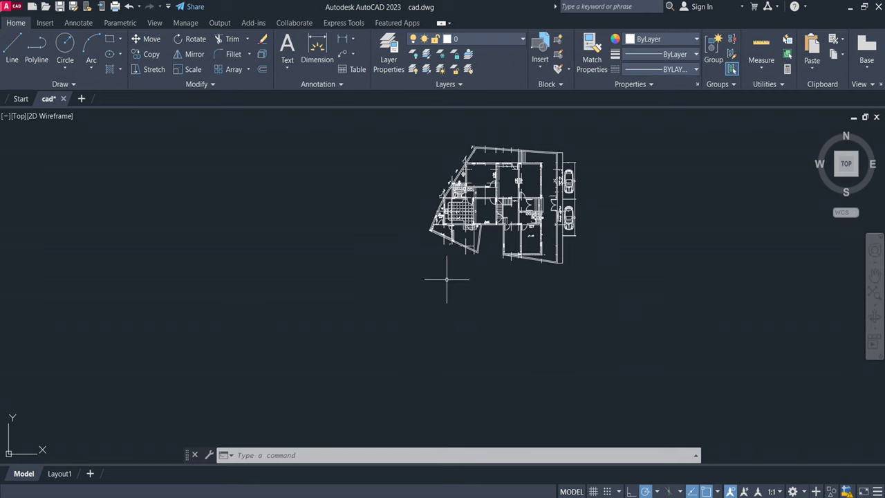
{"action": "middle_click_drag", "start_coordinate": [99, 381], "coordinate": [184, 316]}
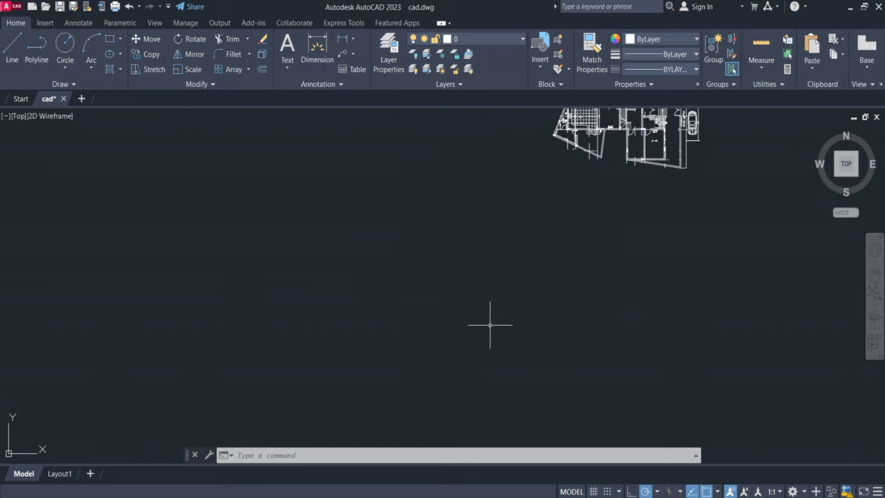
{"action": "middle_click_drag", "start_coordinate": [489, 324], "coordinate": [347, 460]}
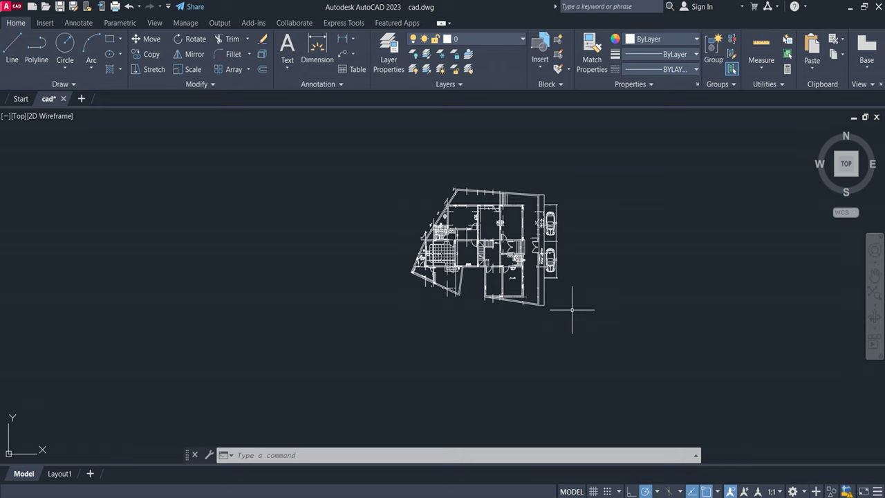
Window-select all 4339 floor plan objects and copy them with Ctrl+C
{"action": "left_click", "coordinate": [595, 334]}
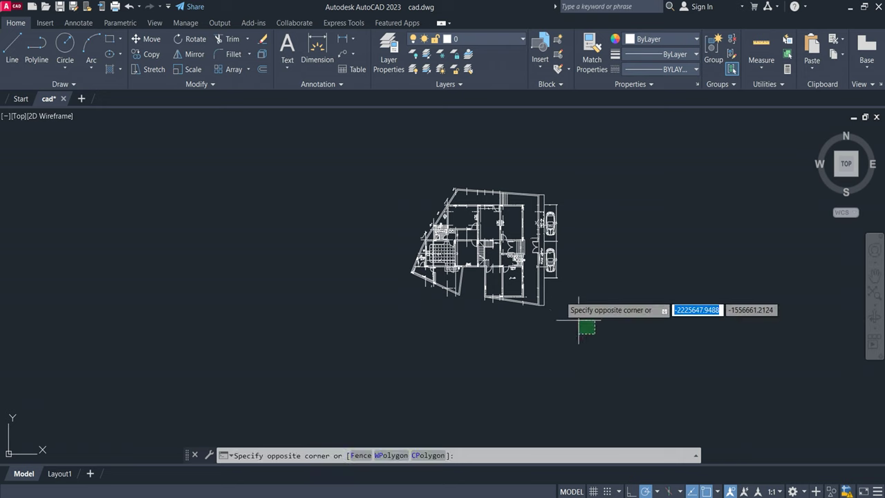
{"action": "left_click", "coordinate": [344, 129]}
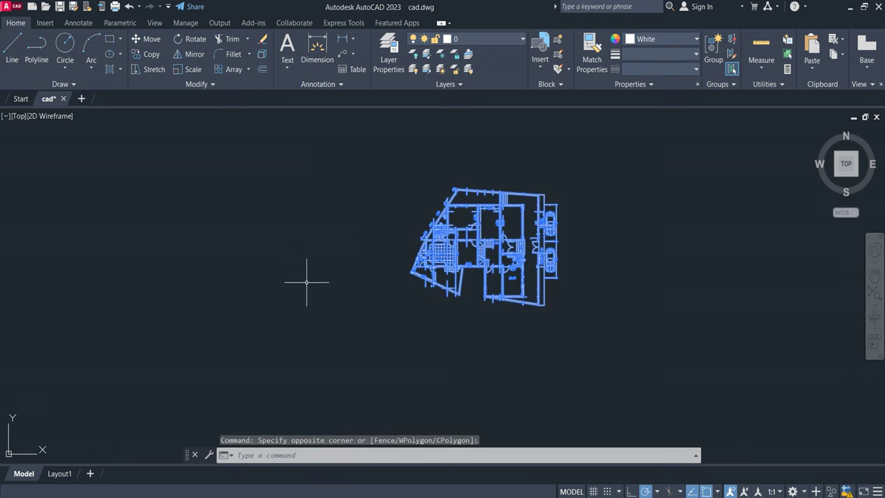
{"action": "key", "text": "Escape"}
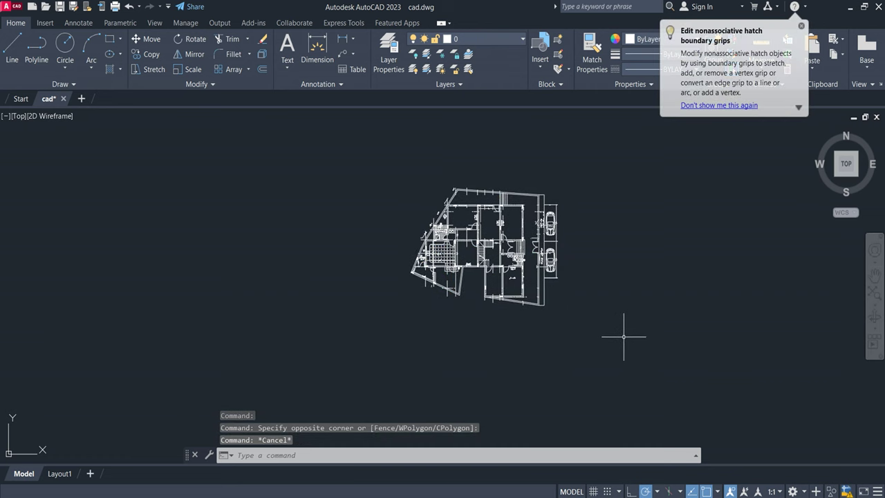
{"action": "left_click", "coordinate": [623, 336]}
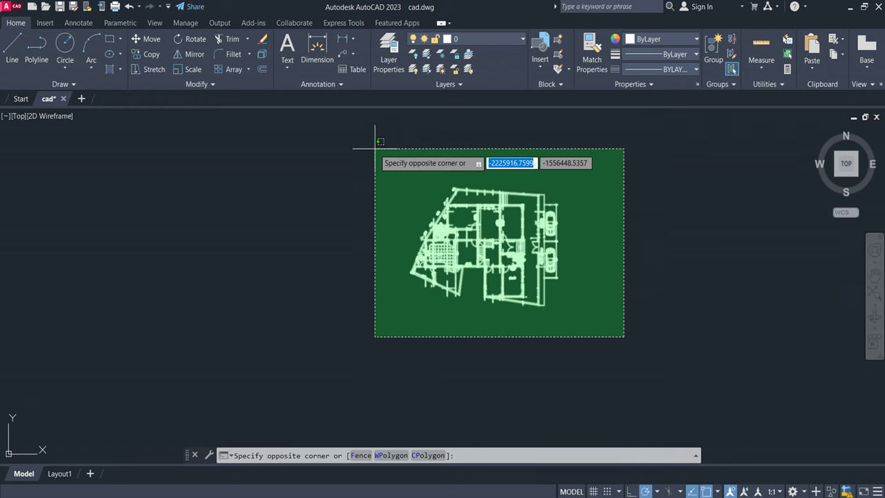
{"action": "left_click", "coordinate": [375, 142]}
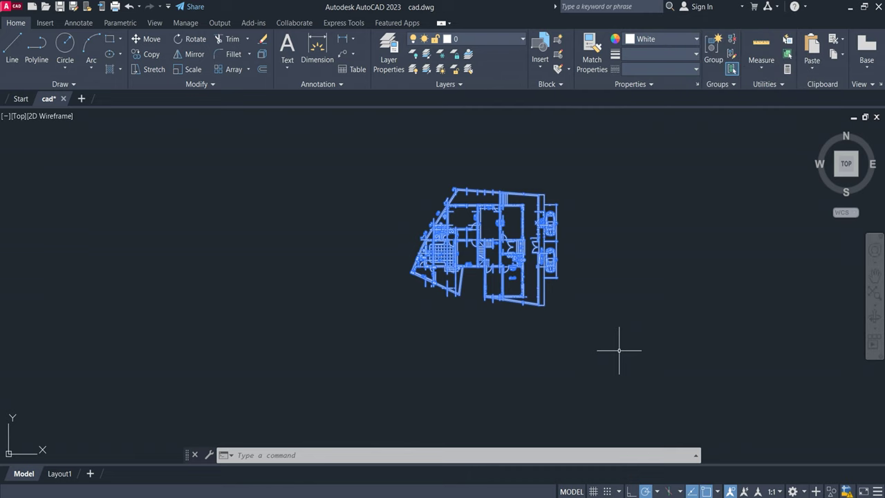
{"action": "key", "text": "ctrl+c"}
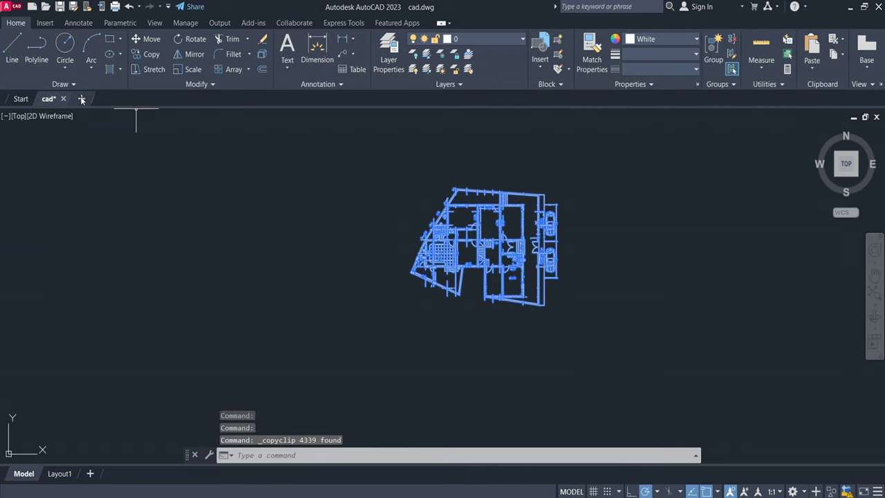
Start a new drawing, Drawing1, and paste the floor plan at an insertion point
{"action": "left_click", "coordinate": [82, 105]}
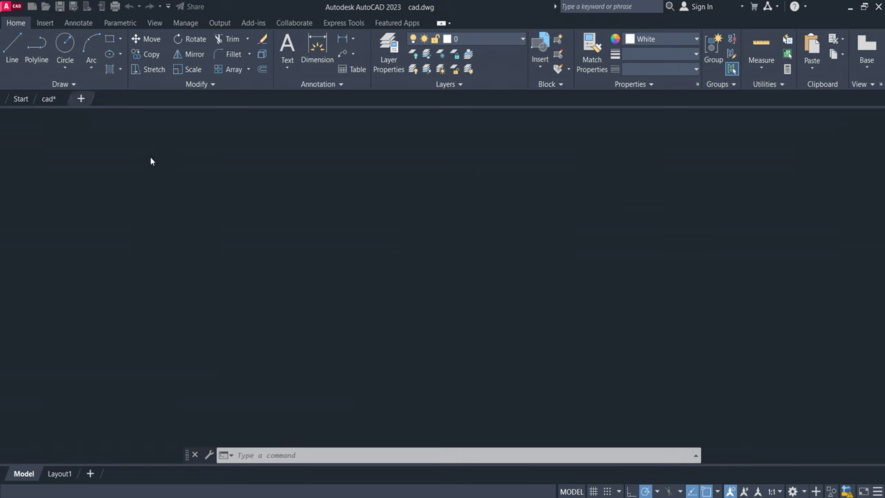
{"action": "mouse_move", "coordinate": [413, 326]}
{"action": "middle_mouse_down"}
{"action": "mouse_move", "coordinate": [272, 304]}
{"action": "mouse_move", "coordinate": [662, 206]}
{"action": "middle_mouse_up"}
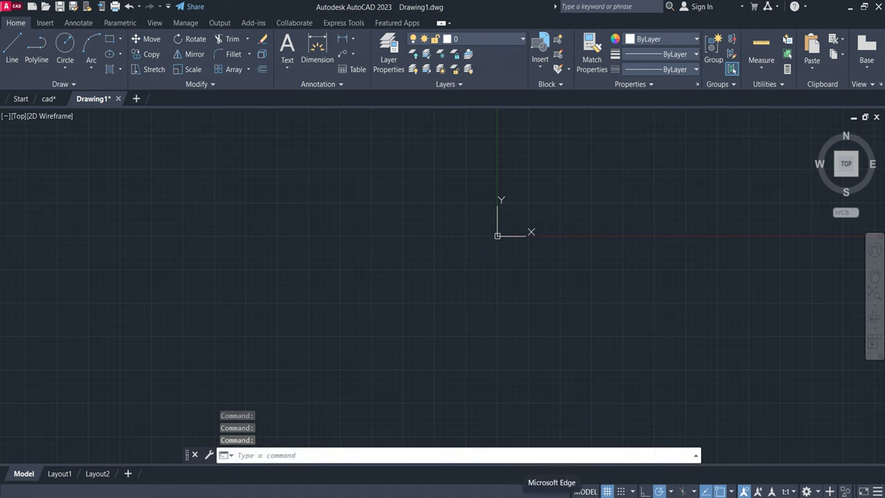
{"action": "key", "text": "ctrl+v"}
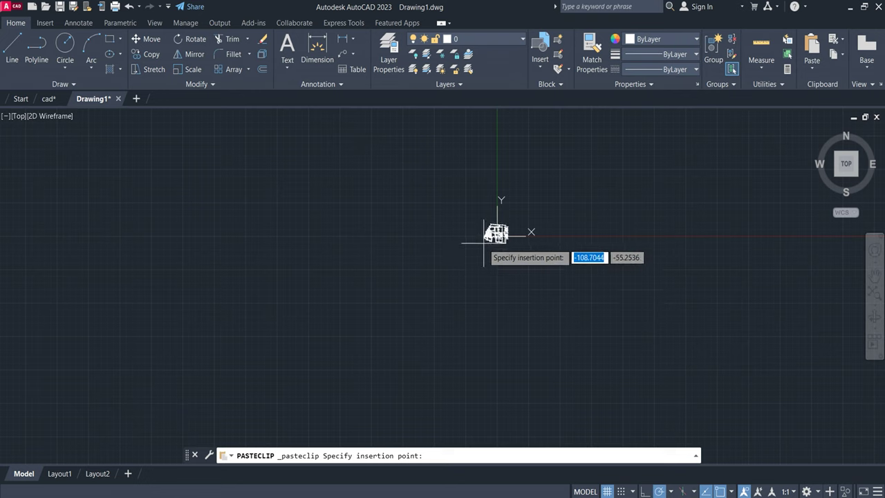
{"action": "left_click", "coordinate": [484, 243]}
Zoom and pan across the pasted plan, including the stairs and bathroom area
{"action": "scroll", "coordinate": [498, 249], "scroll_direction": "up", "scroll_amount": 8}
{"action": "scroll", "coordinate": [498, 249], "scroll_direction": "up", "scroll_amount": 5}
{"action": "mouse_move", "coordinate": [500, 156]}
{"action": "middle_mouse_down"}
{"action": "mouse_move", "coordinate": [516, 181]}
{"action": "mouse_move", "coordinate": [529, 177]}
{"action": "middle_mouse_up"}
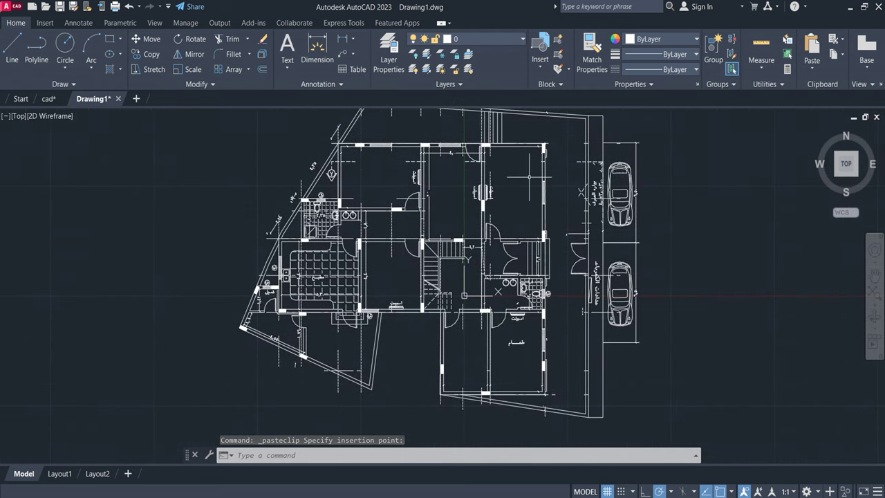
{"action": "scroll", "coordinate": [512, 208], "scroll_direction": "down", "scroll_amount": 8}
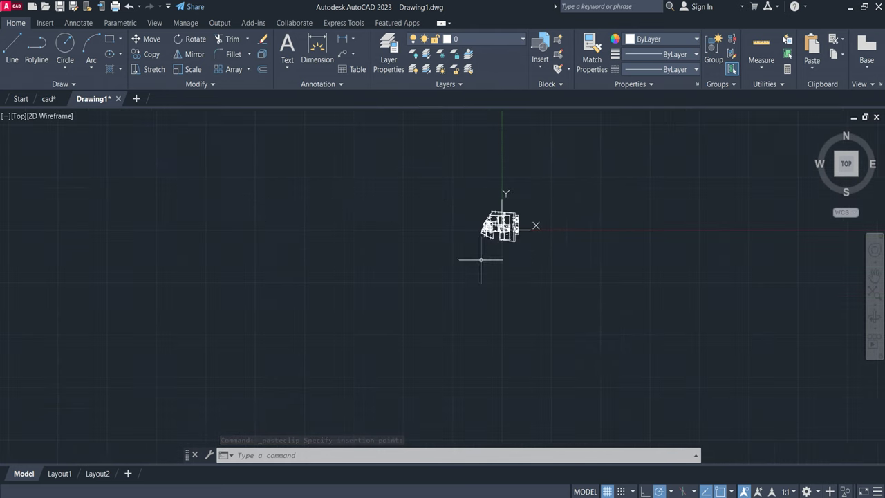
{"action": "scroll", "coordinate": [474, 256], "scroll_direction": "up", "scroll_amount": 8}
{"action": "middle_click_drag", "start_coordinate": [576, 175], "coordinate": [554, 283]}
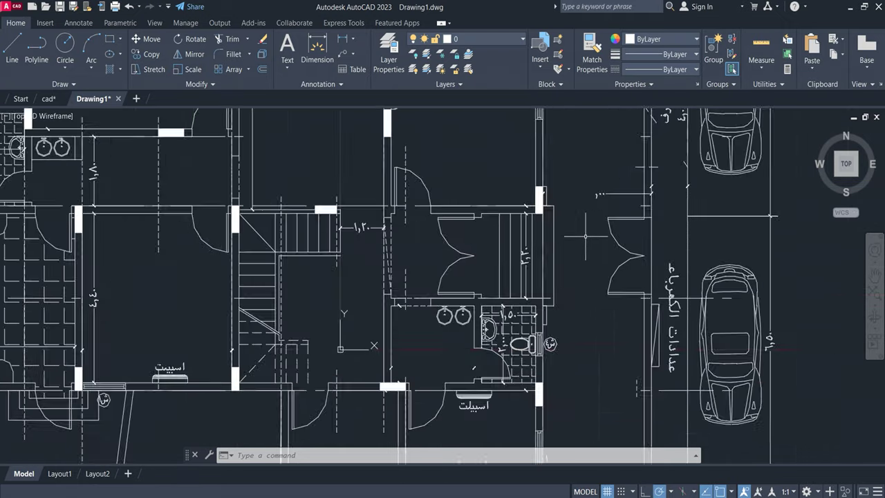
{"action": "scroll", "coordinate": [587, 262], "scroll_direction": "up", "scroll_amount": 5}
{"action": "mouse_move", "coordinate": [521, 184]}
{"action": "mouse_move", "coordinate": [549, 247]}
{"action": "middle_mouse_down"}
{"action": "mouse_move", "coordinate": [572, 228]}
{"action": "mouse_move", "coordinate": [555, 312]}
{"action": "middle_mouse_up"}
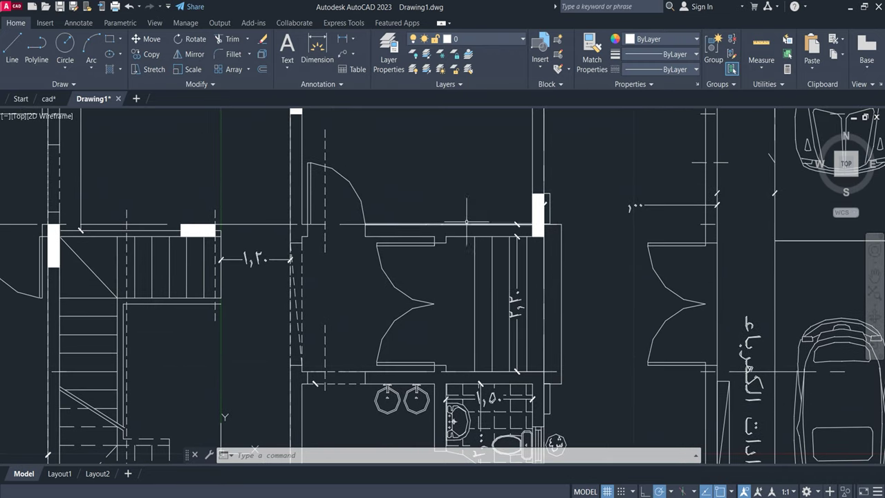
{"action": "scroll", "coordinate": [463, 222], "scroll_direction": "up", "scroll_amount": 5}
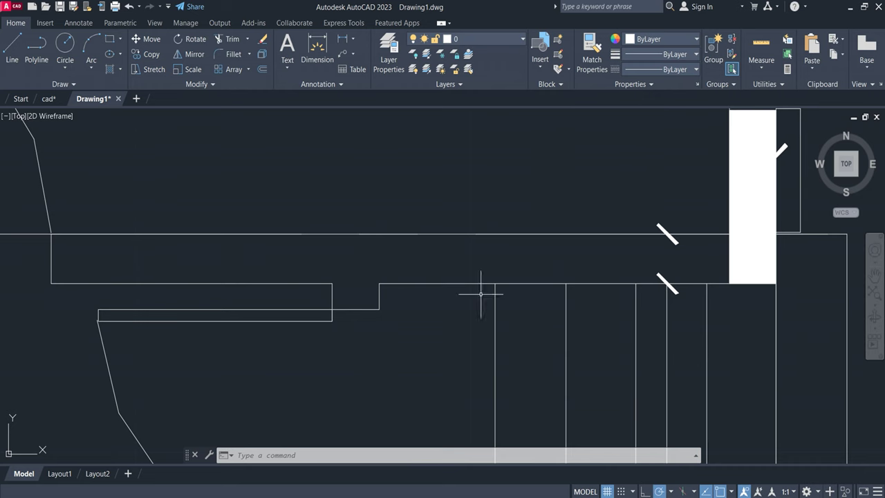
{"action": "scroll", "coordinate": [480, 249], "scroll_direction": "down", "scroll_amount": 3}
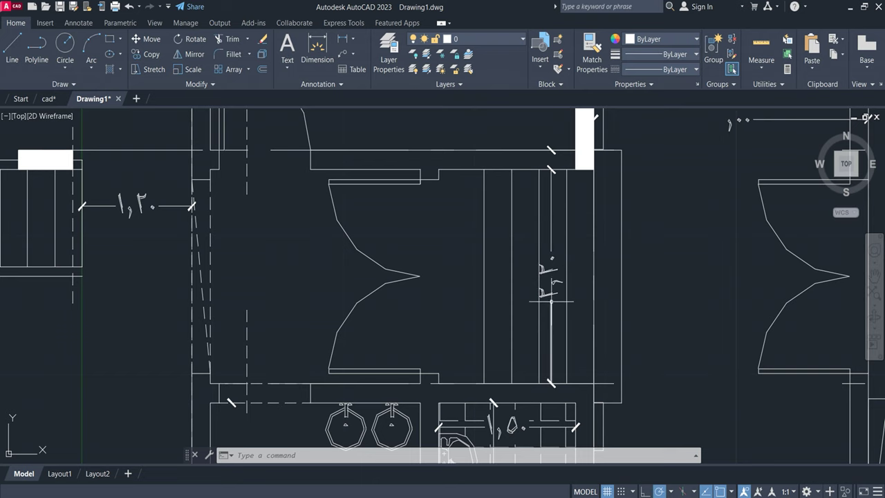
{"action": "mouse_move", "coordinate": [418, 292]}
{"action": "middle_mouse_down"}
{"action": "mouse_move", "coordinate": [602, 276]}
{"action": "mouse_move", "coordinate": [620, 247]}
{"action": "mouse_move", "coordinate": [627, 292]}
{"action": "mouse_move", "coordinate": [616, 268]}
{"action": "middle_mouse_up"}
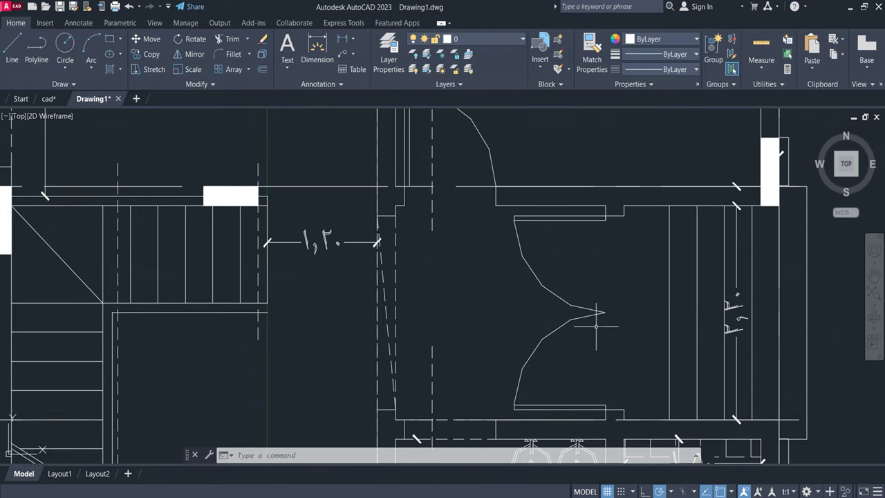
{"action": "middle_click_drag", "start_coordinate": [574, 248], "coordinate": [600, 309]}
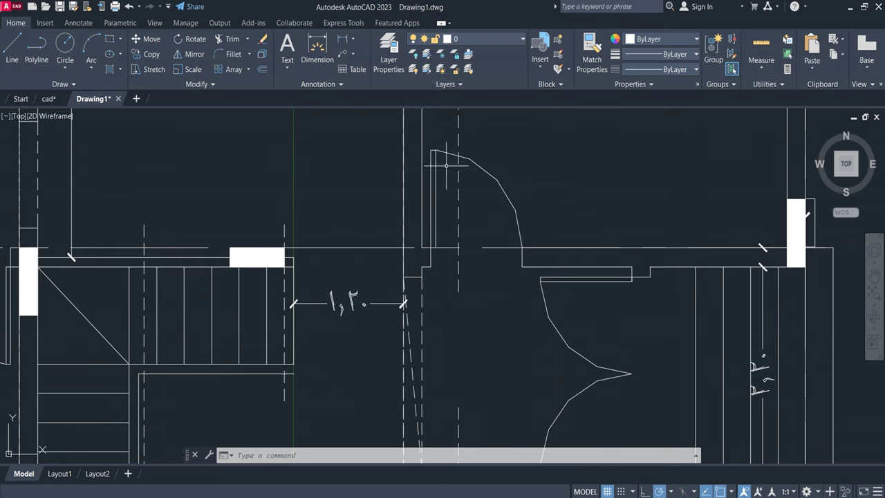
{"action": "scroll", "coordinate": [525, 207], "scroll_direction": "down", "scroll_amount": 6}
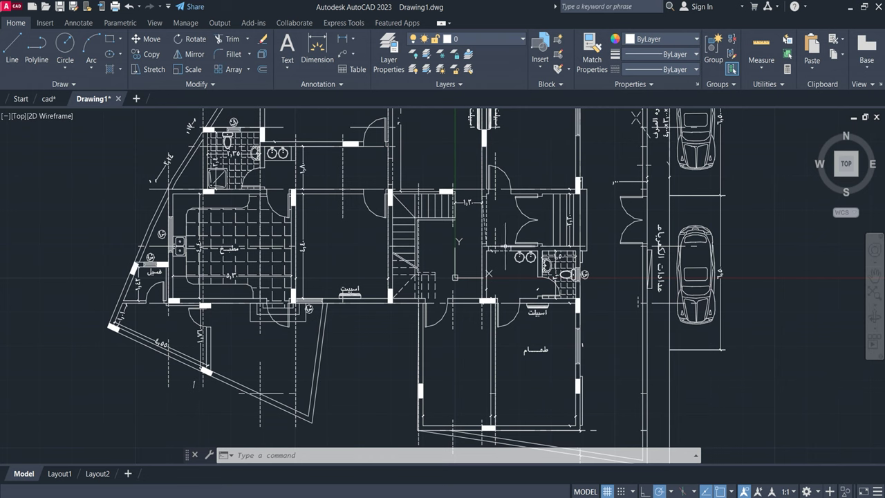
Crossing-select the whole plan and start SC (Scale) with a chosen base point
{"action": "scroll", "coordinate": [524, 308], "scroll_direction": "down", "scroll_amount": 5}
{"action": "left_click", "coordinate": [679, 401]}
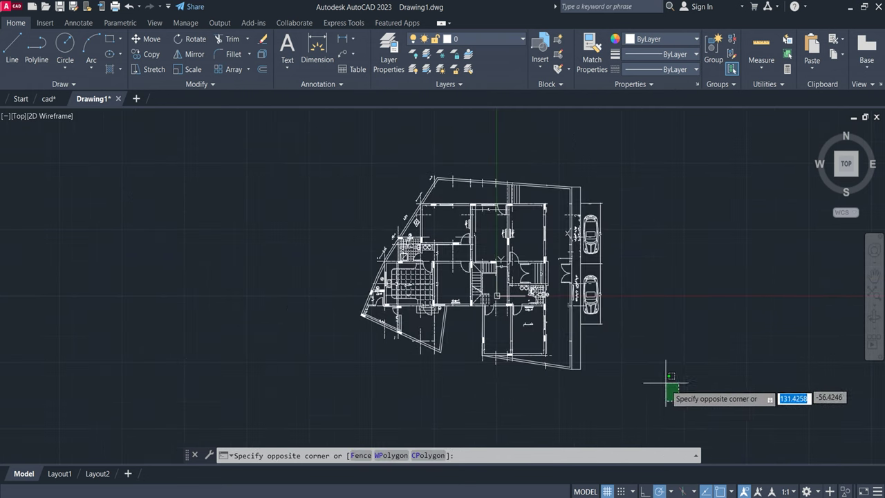
{"action": "left_click", "coordinate": [343, 137]}
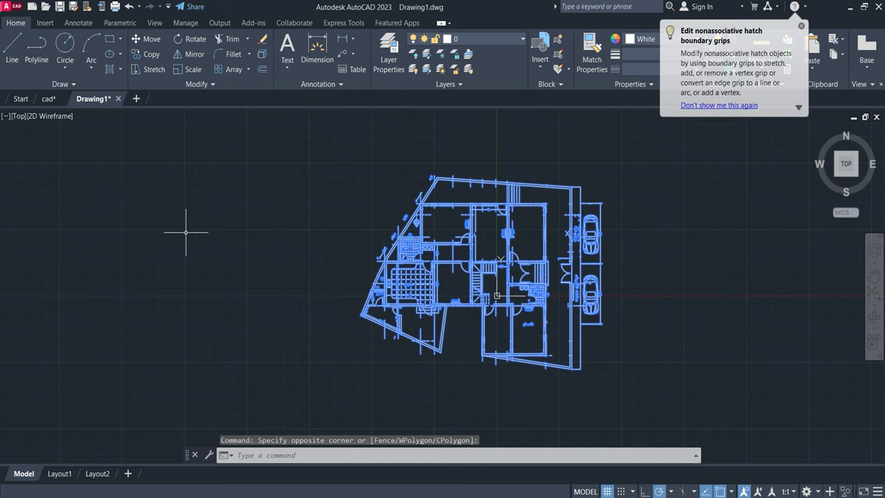
{"action": "type", "text": "sc"}
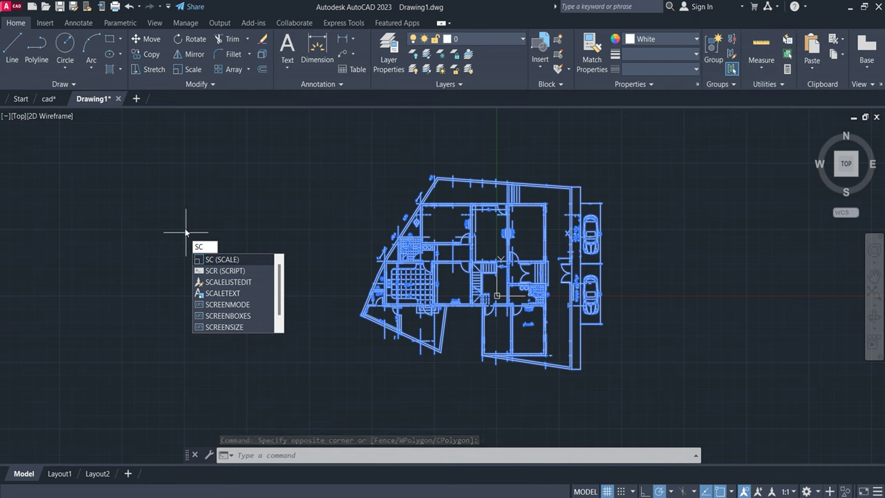
{"action": "key", "text": "Return"}
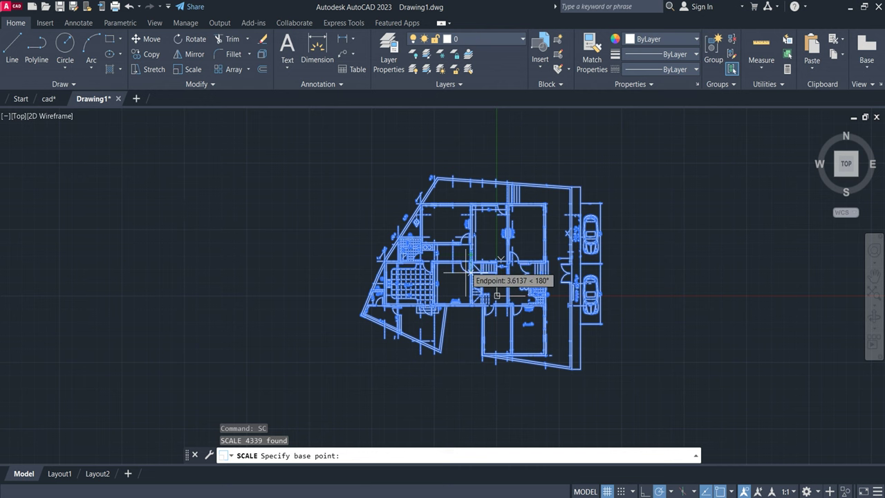
{"action": "scroll", "coordinate": [462, 285], "scroll_direction": "up", "scroll_amount": 2}
{"action": "scroll", "coordinate": [484, 266], "scroll_direction": "up", "scroll_amount": 2}
{"action": "scroll", "coordinate": [594, 273], "scroll_direction": "up", "scroll_amount": 1}
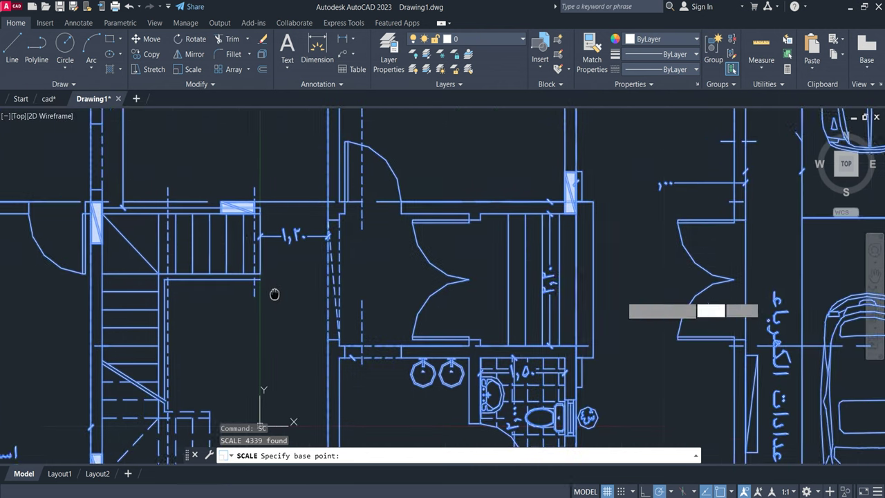
{"action": "scroll", "coordinate": [323, 283], "scroll_direction": "up", "scroll_amount": 1}
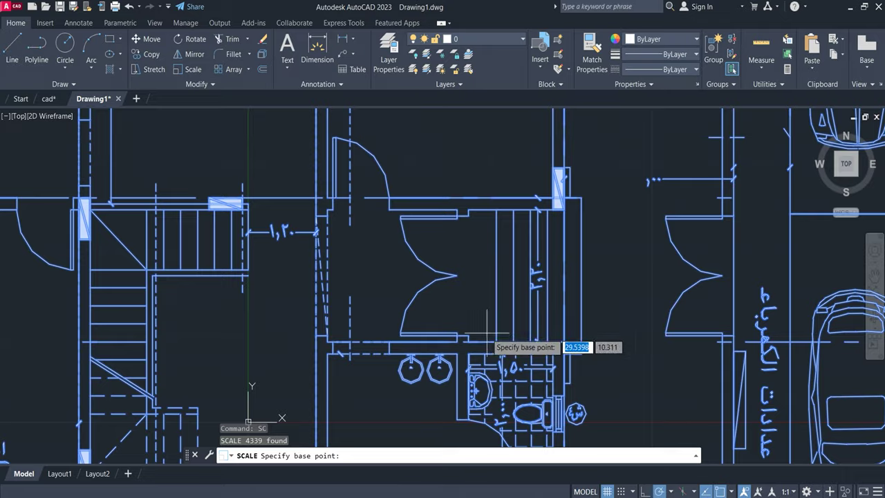
{"action": "scroll", "coordinate": [487, 329], "scroll_direction": "up", "scroll_amount": 3}
{"action": "left_click", "coordinate": [502, 357]}
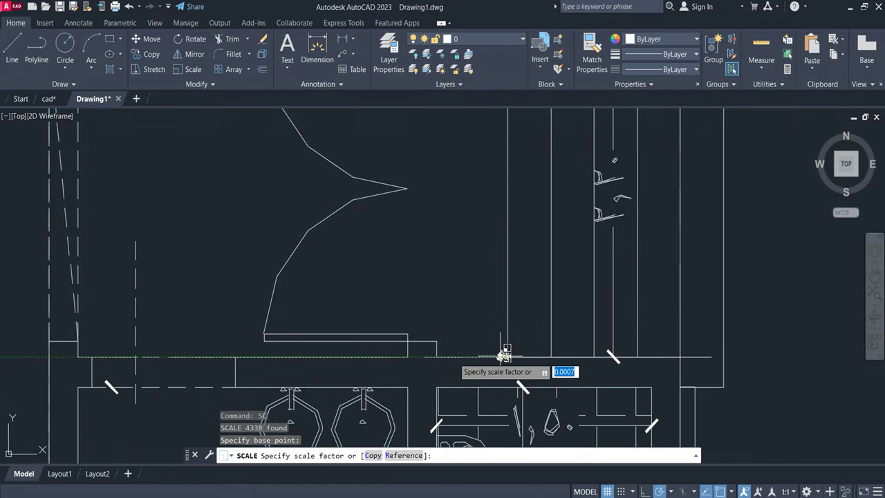
Scale by Reference, picking both ends of the 2.20 wall and entering 220
{"action": "scroll", "coordinate": [503, 357], "scroll_direction": "down", "scroll_amount": 2}
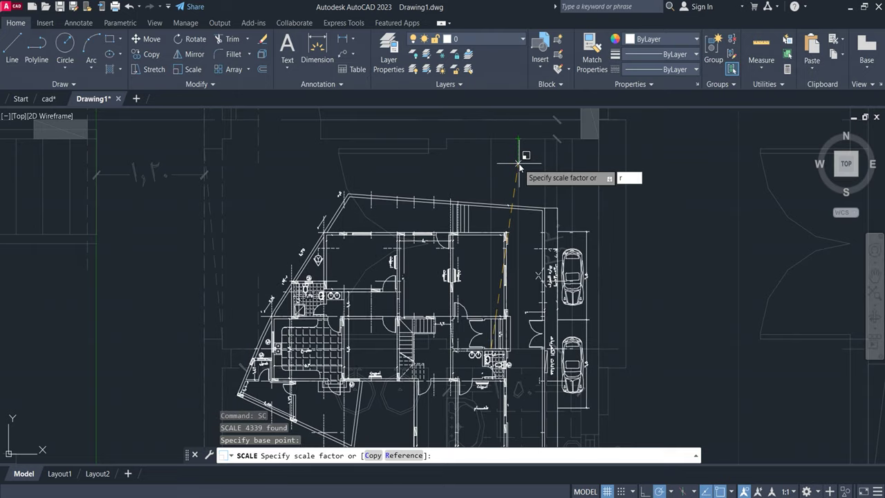
{"action": "type", "text": "r"}
{"action": "key", "text": "Return"}
{"action": "scroll", "coordinate": [518, 164], "scroll_direction": "up", "scroll_amount": 5}
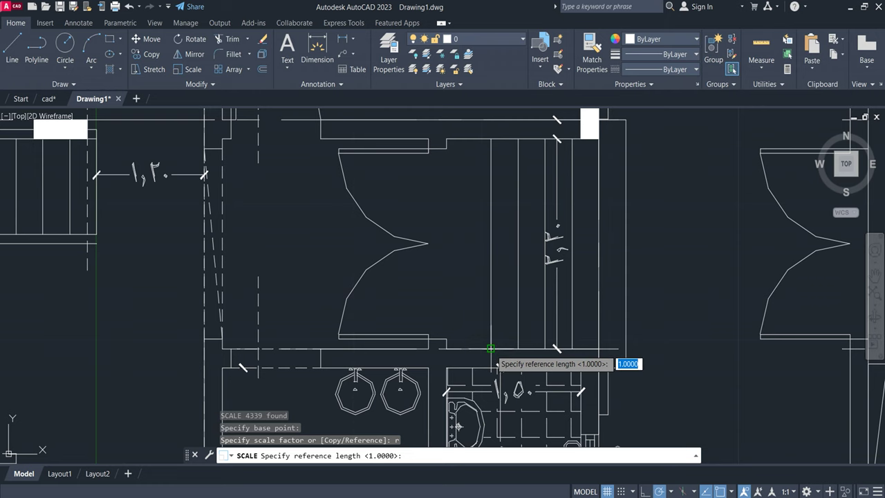
{"action": "left_click", "coordinate": [490, 347]}
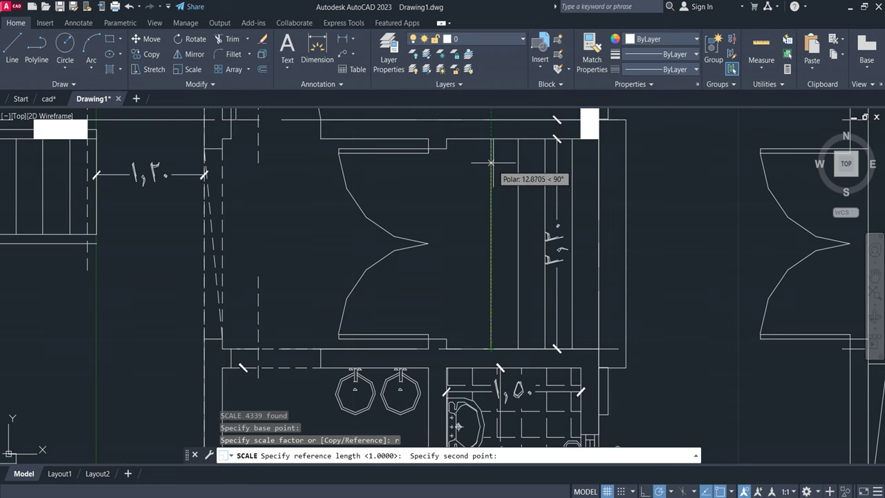
{"action": "left_click", "coordinate": [491, 139]}
{"action": "scroll", "coordinate": [480, 156], "scroll_direction": "down", "scroll_amount": 1}
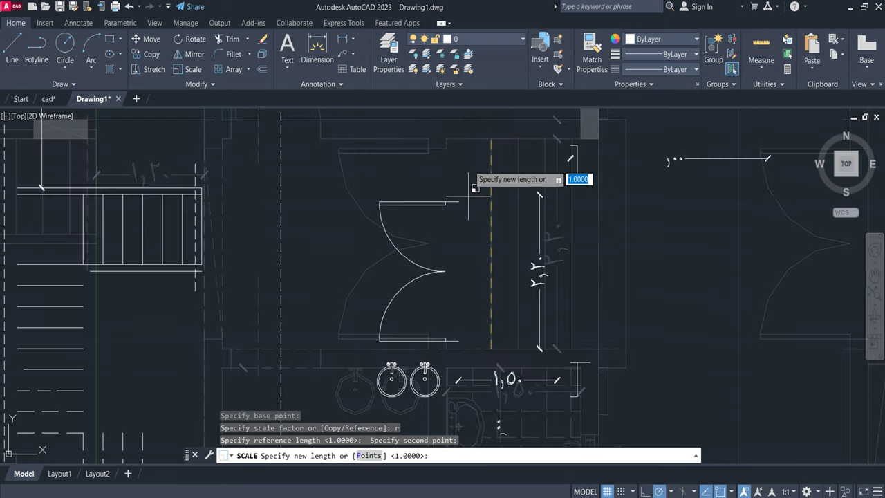
{"action": "scroll", "coordinate": [475, 162], "scroll_direction": "down", "scroll_amount": 1}
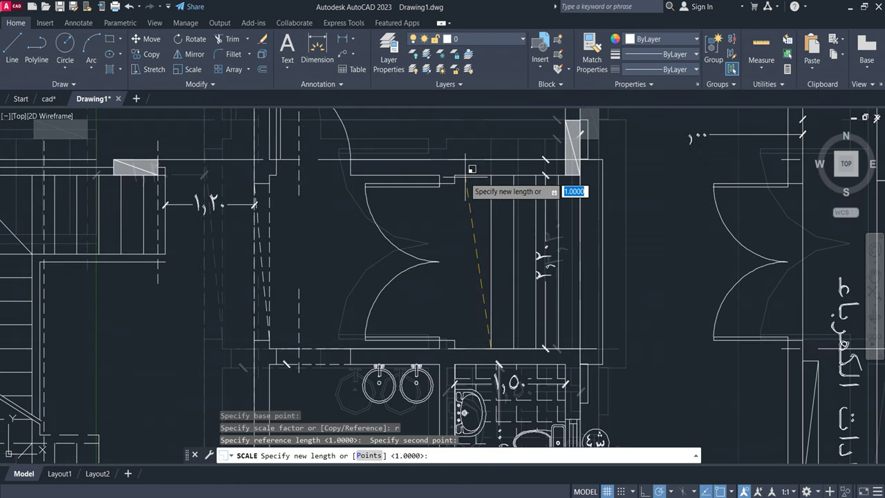
{"action": "scroll", "coordinate": [471, 169], "scroll_direction": "up", "scroll_amount": 2}
{"action": "scroll", "coordinate": [477, 339], "scroll_direction": "down", "scroll_amount": 2}
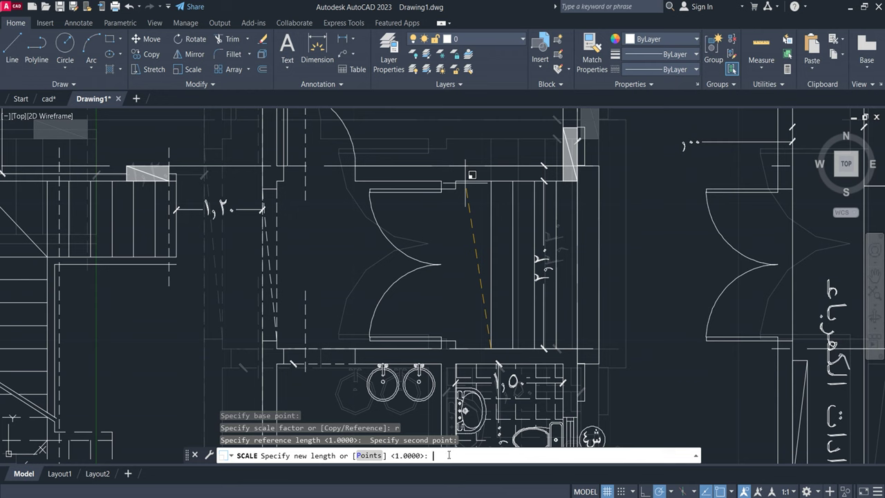
{"action": "type", "text": "220"}
{"action": "key", "text": "Return"}
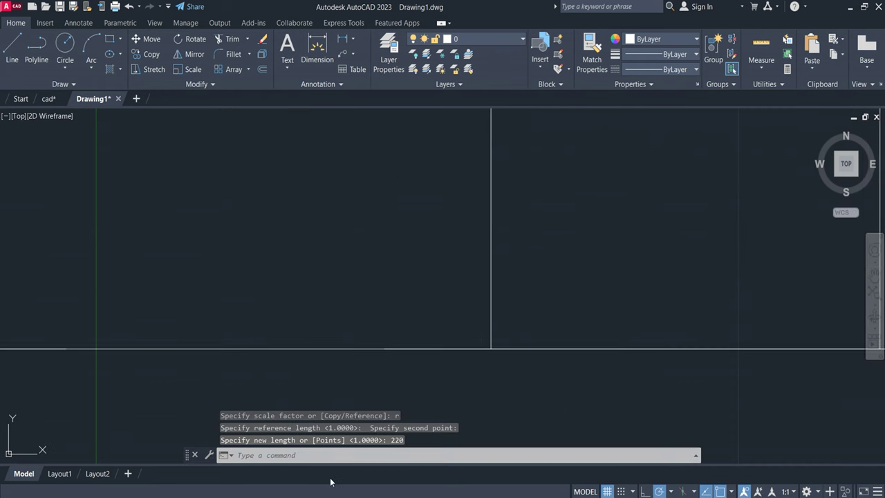
Add a linear dimension near the door and bathroom, then end the Continue command
{"action": "scroll", "coordinate": [564, 303], "scroll_direction": "down", "scroll_amount": 5}
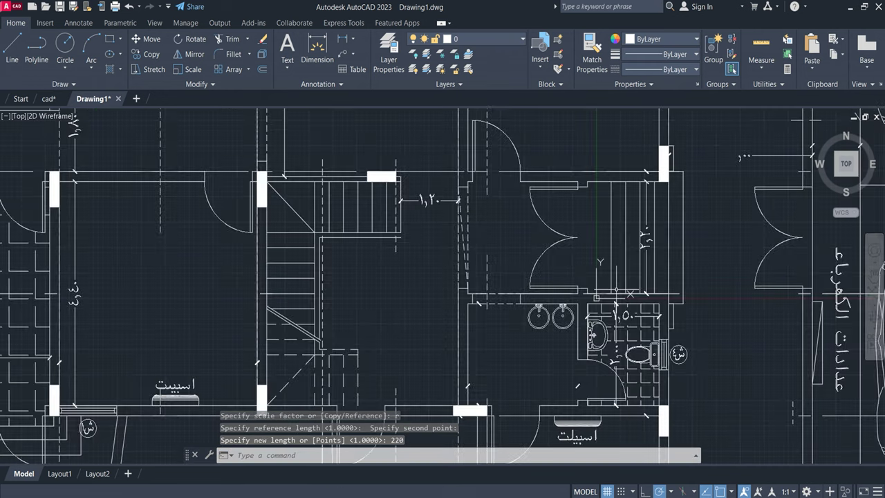
{"action": "left_click", "coordinate": [317, 47]}
{"action": "scroll", "coordinate": [626, 260], "scroll_direction": "up", "scroll_amount": 5}
{"action": "middle_click_drag", "start_coordinate": [623, 259], "coordinate": [579, 329]}
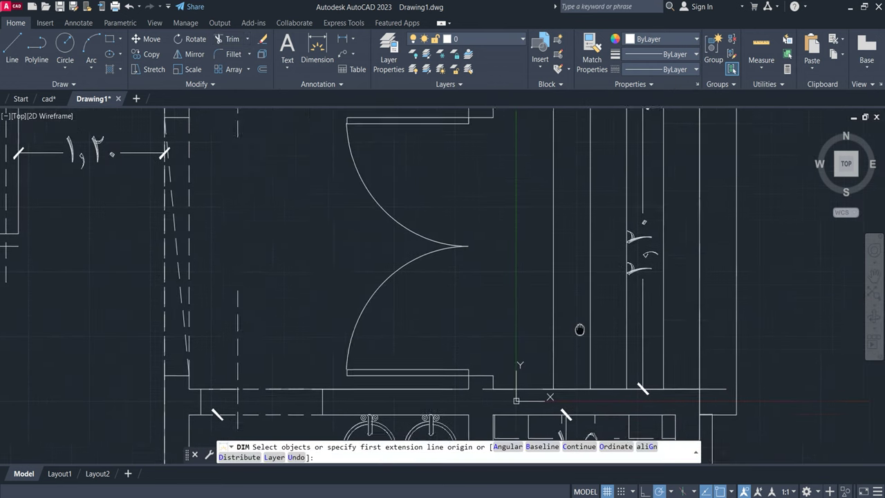
{"action": "scroll", "coordinate": [579, 329], "scroll_direction": "down", "scroll_amount": 2}
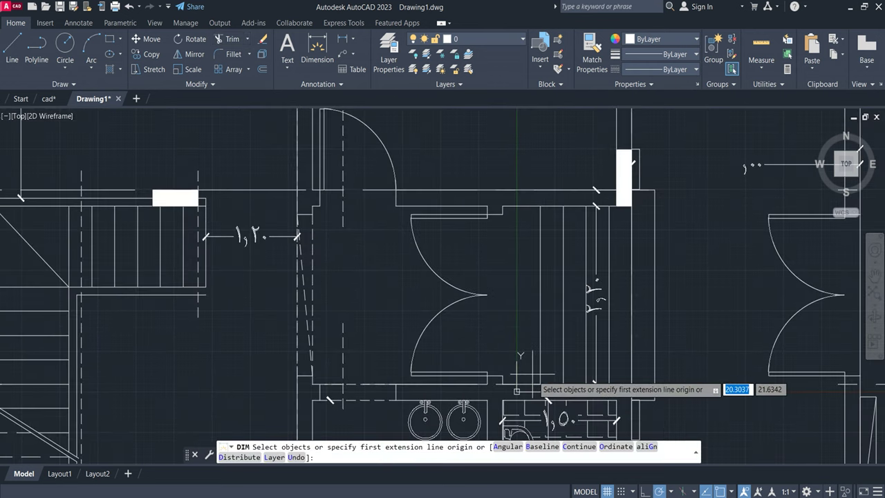
{"action": "left_click", "coordinate": [549, 389]}
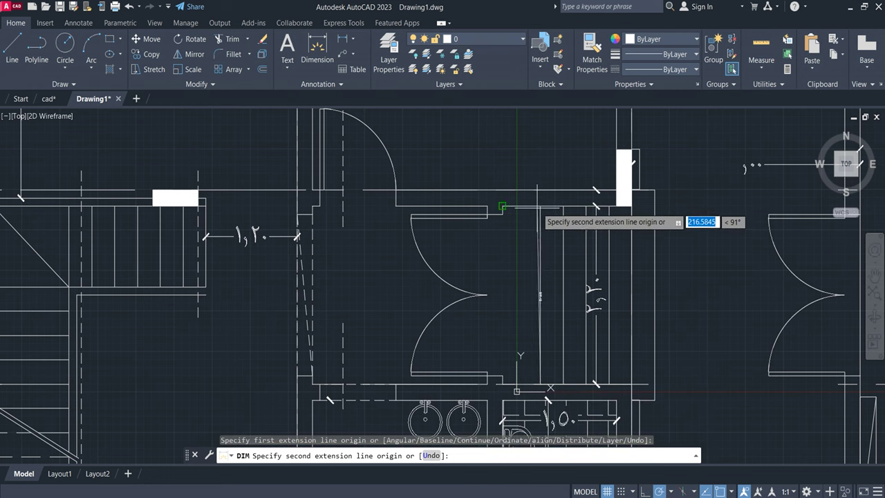
{"action": "left_click", "coordinate": [502, 206]}
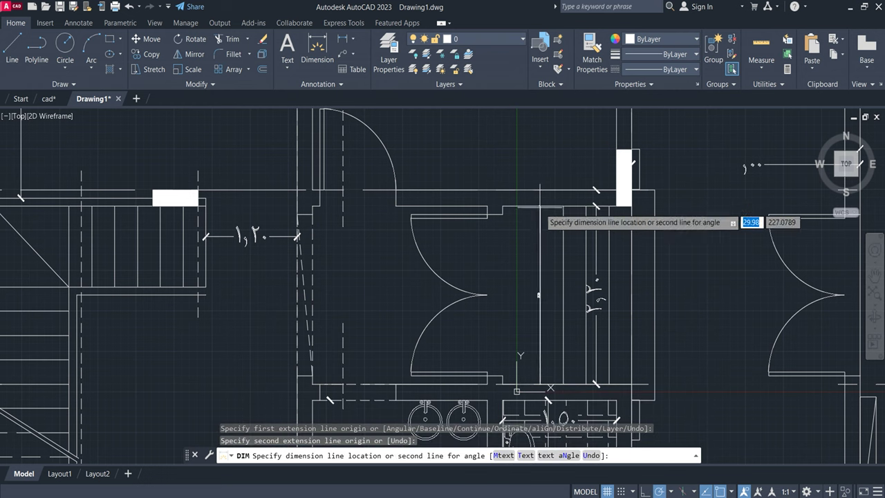
{"action": "left_click", "coordinate": [681, 295]}
{"action": "scroll", "coordinate": [682, 297], "scroll_direction": "up", "scroll_amount": 6}
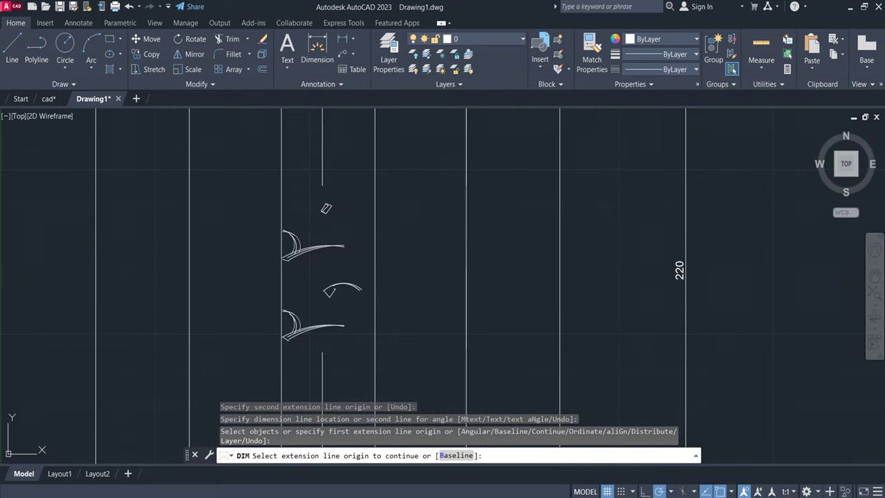
{"action": "key", "text": "Return"}
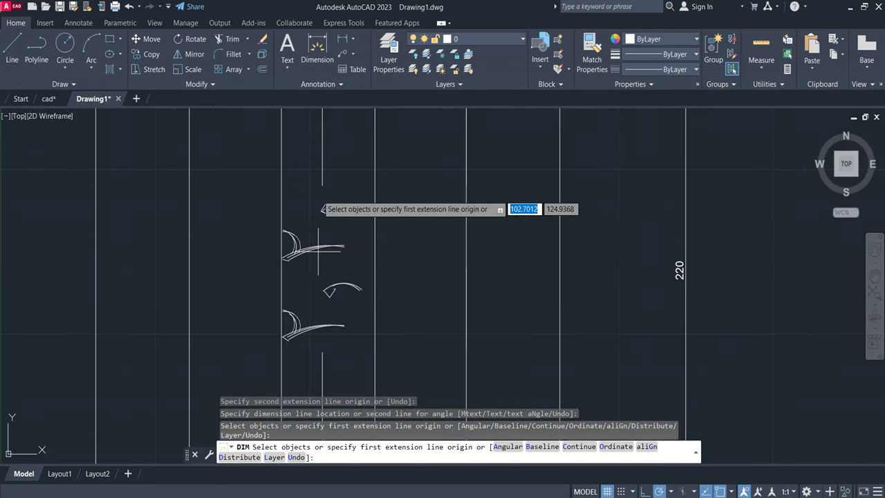
Zoom out and pan to centre the full floor plan in view
{"action": "scroll", "coordinate": [636, 276], "scroll_direction": "down", "scroll_amount": 3}
{"action": "scroll", "coordinate": [639, 280], "scroll_direction": "down", "scroll_amount": 3}
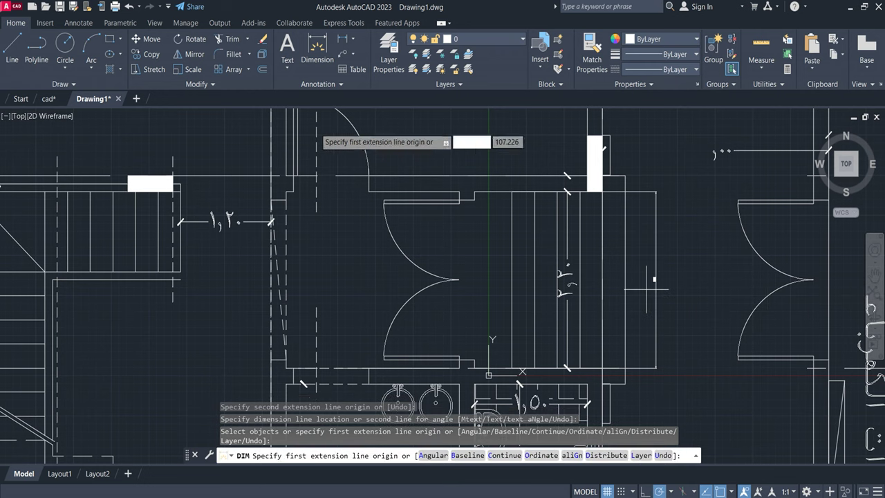
{"action": "scroll", "coordinate": [647, 289], "scroll_direction": "down", "scroll_amount": 3}
{"action": "scroll", "coordinate": [623, 277], "scroll_direction": "down", "scroll_amount": 3}
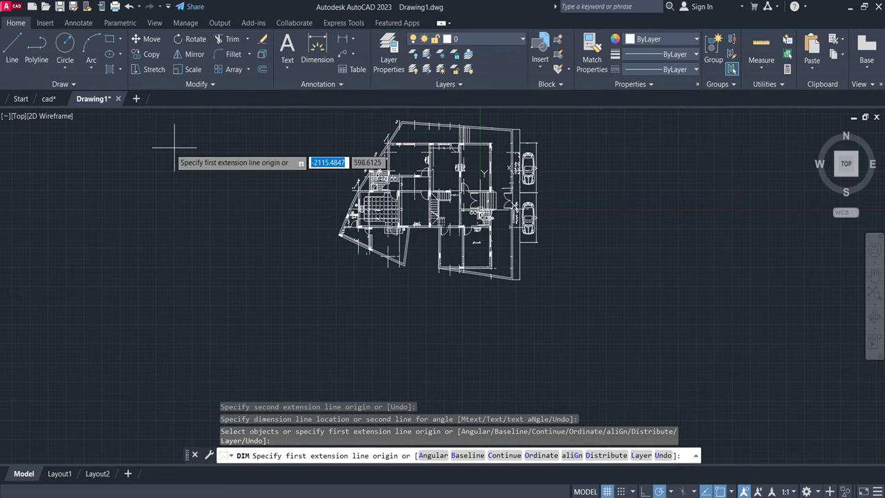
{"action": "middle_click_drag", "start_coordinate": [645, 249], "coordinate": [632, 278]}
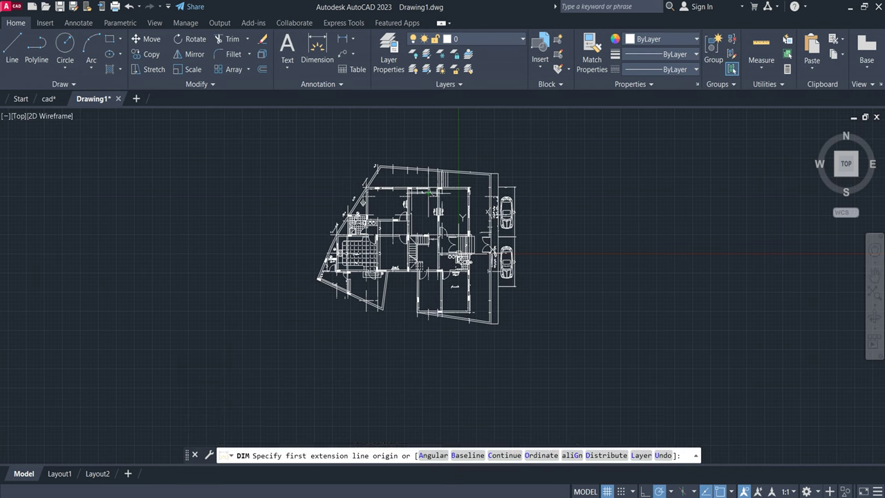
Save Drawing1 in 01-Cad under the dated 2023-00-00 Exterior Marzouk name, then close AutoCAD
{"action": "left_click", "coordinate": [10, 7]}
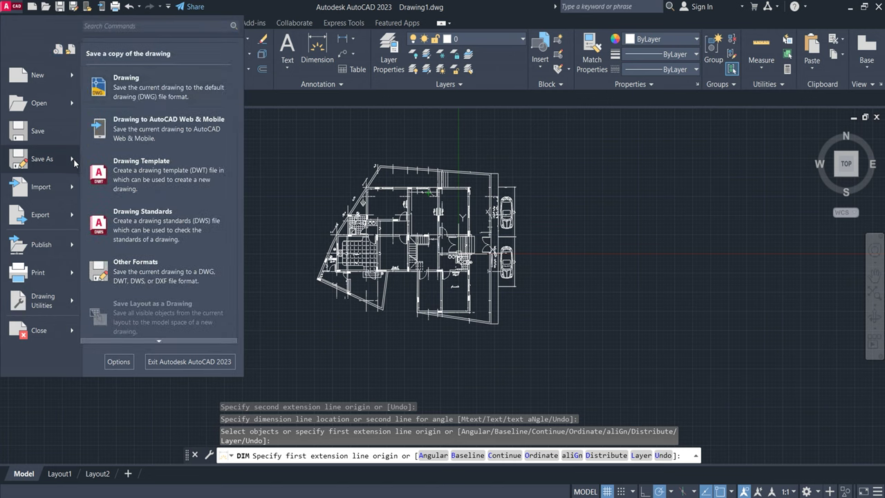
{"action": "left_click", "coordinate": [164, 99]}
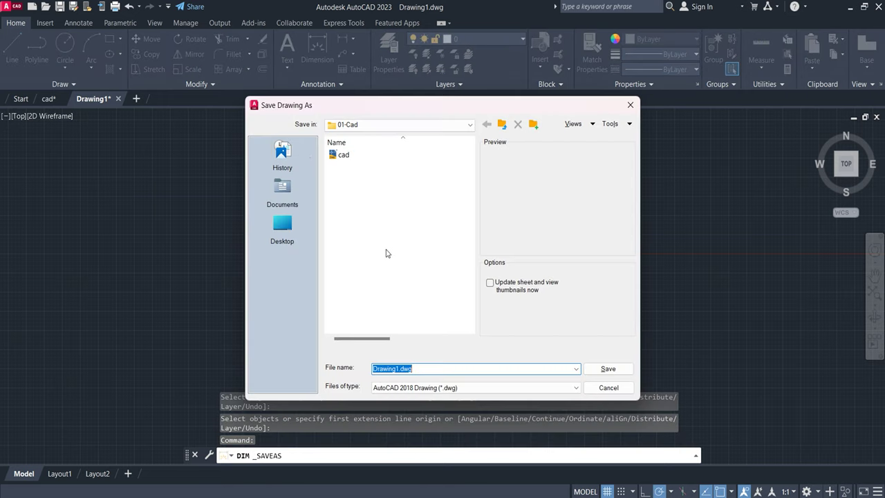
{"action": "left_click", "coordinate": [349, 154]}
{"action": "double_click", "coordinate": [395, 369]}
{"action": "left_click", "coordinate": [396, 369]}
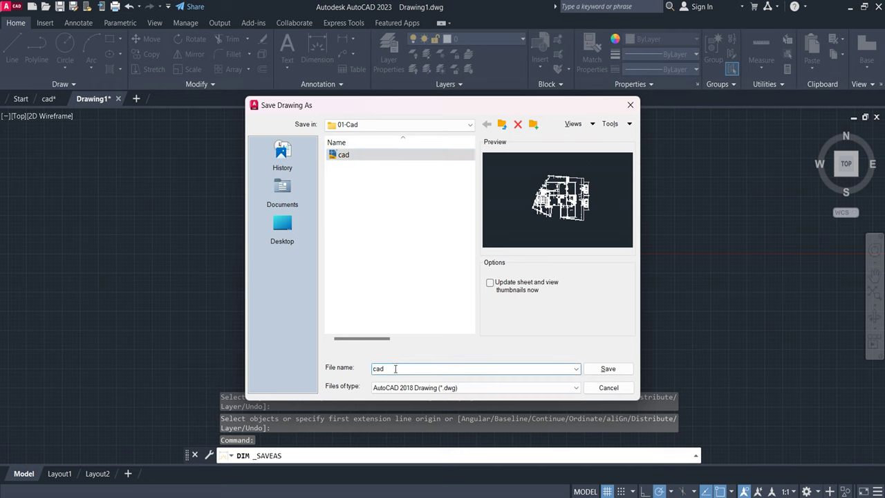
{"action": "type", "text": "to ma"}
{"action": "double_click", "coordinate": [417, 366]}
{"action": "type", "text": "2023-00-00 Exterior Marzouk"}
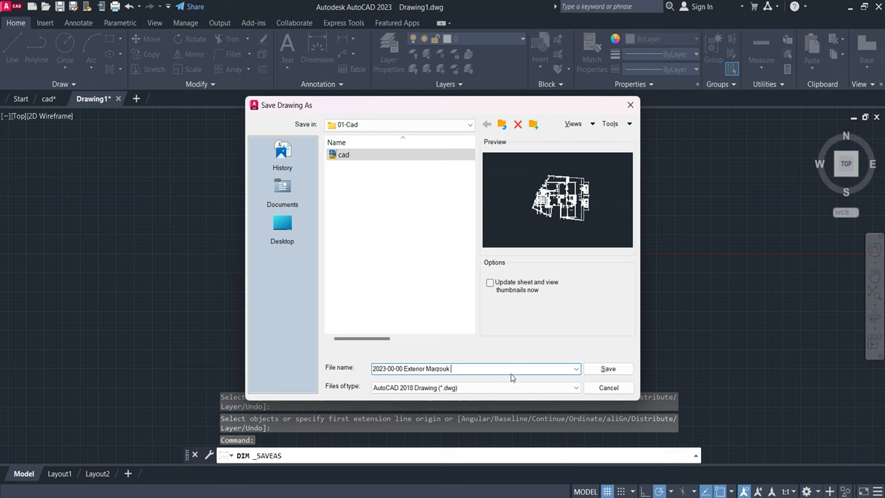
{"action": "type", "text": "islam"}
{"action": "type", "text": " to max"}
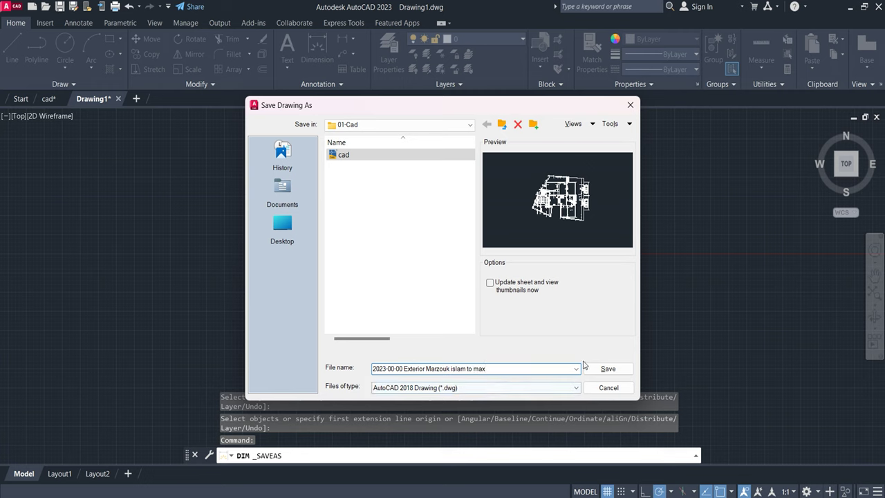
{"action": "left_click", "coordinate": [600, 372]}
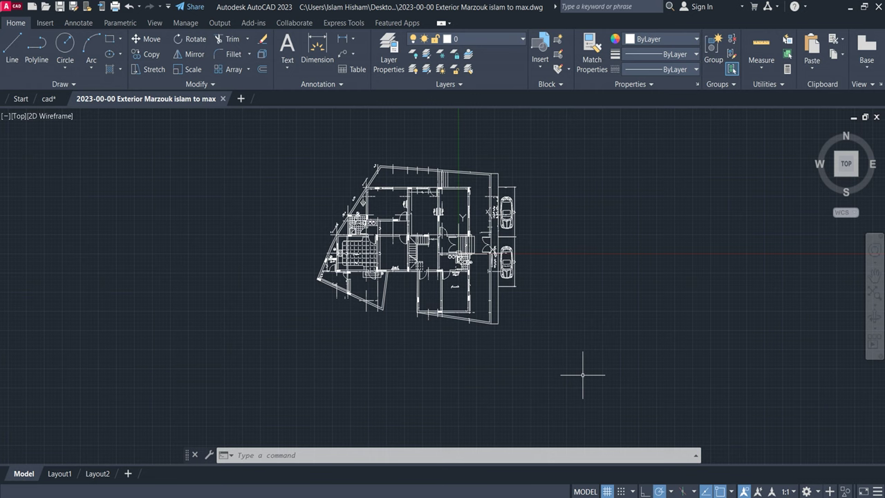
{"action": "left_click", "coordinate": [880, 7]}
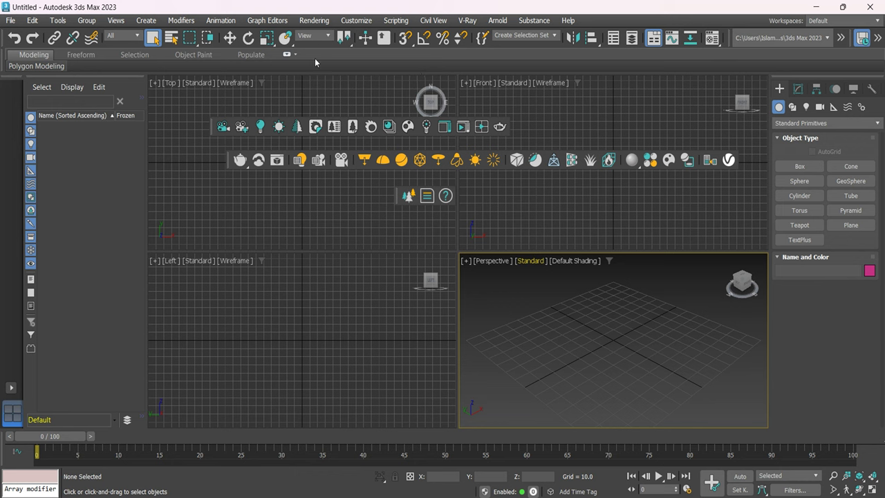
Choose Design Standard from the Workspaces dropdown at the top right
{"action": "left_click", "coordinate": [824, 22]}
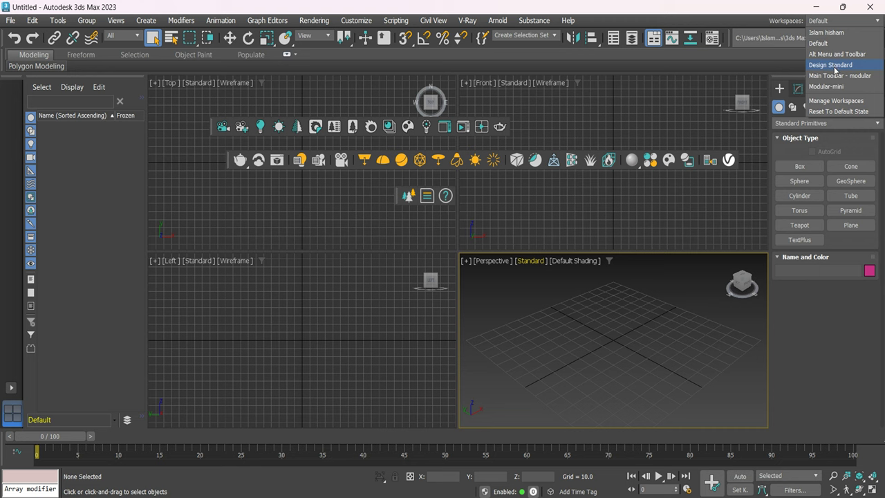
{"action": "left_click", "coordinate": [835, 67]}
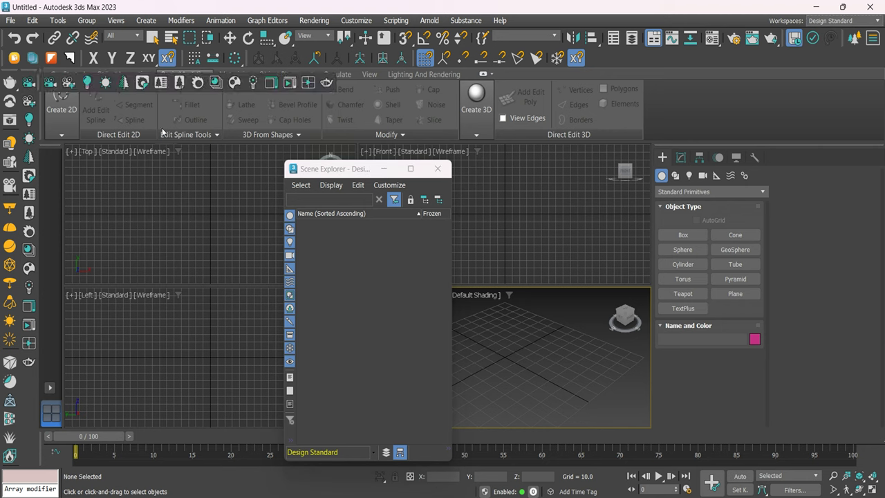
Float the creation shortcut toolbar over the Top viewport and narrow the command panel
{"action": "left_click_drag", "start_coordinate": [25, 70], "coordinate": [197, 154]}
{"action": "left_click_drag", "start_coordinate": [10, 72], "coordinate": [178, 228]}
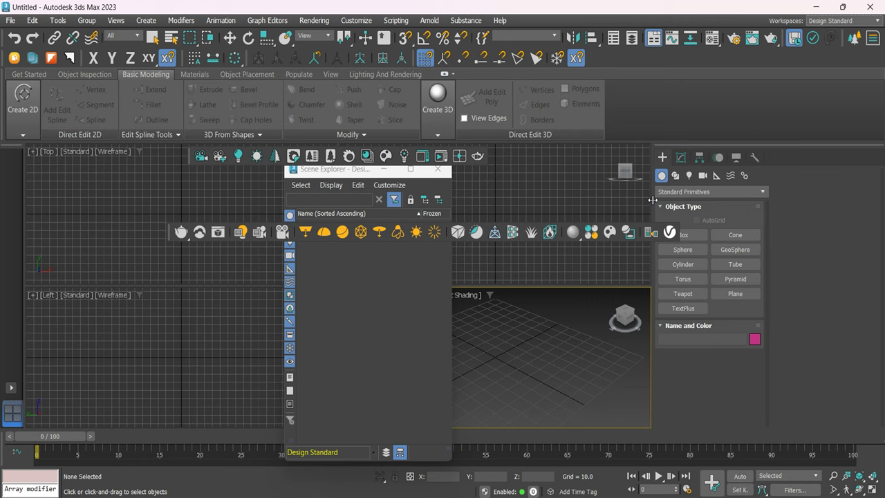
{"action": "left_click_drag", "start_coordinate": [650, 198], "coordinate": [770, 249]}
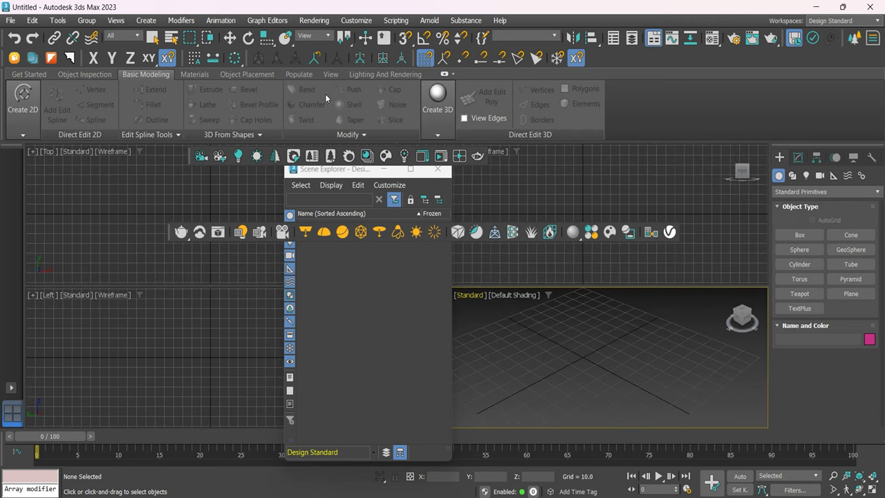
Browse the getting-started, materials, populate and view ribbon tabs, ending on basic modeling
{"action": "left_click", "coordinate": [32, 74]}
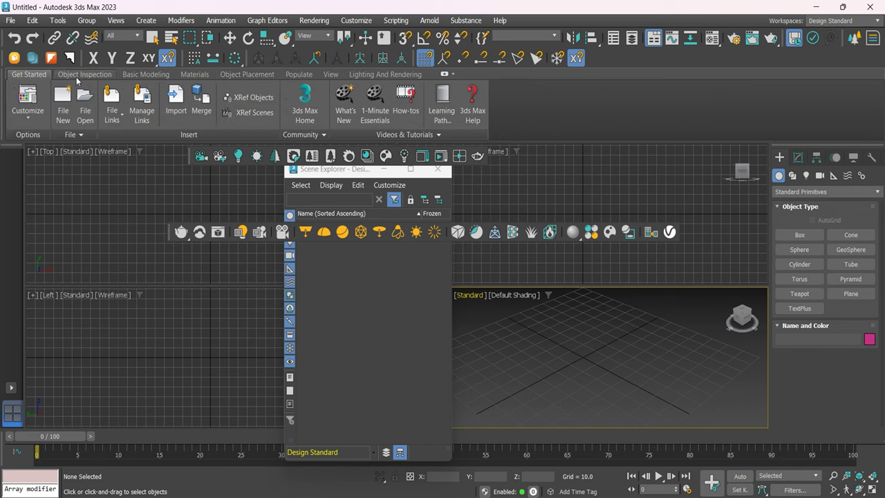
{"action": "left_click", "coordinate": [79, 75]}
{"action": "left_click", "coordinate": [169, 76]}
{"action": "left_click", "coordinate": [186, 76]}
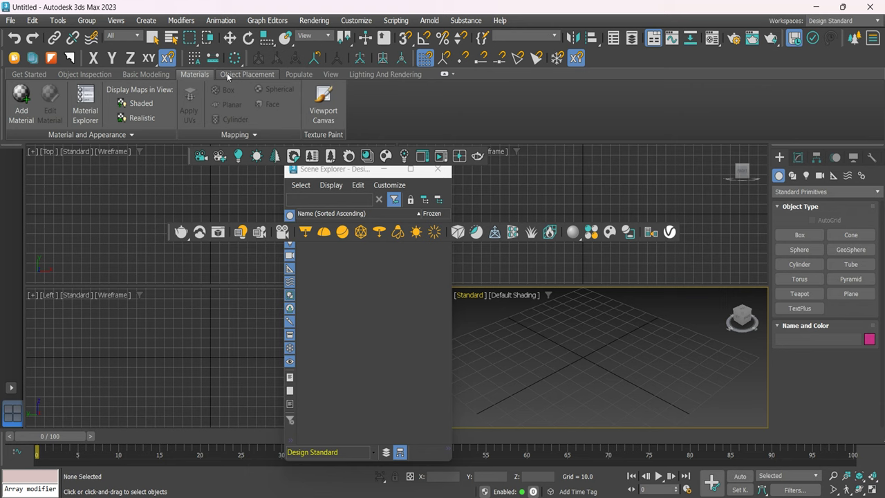
{"action": "left_click", "coordinate": [228, 76]}
{"action": "left_click", "coordinate": [299, 74]}
{"action": "left_click", "coordinate": [330, 74]}
{"action": "left_click", "coordinate": [299, 74]}
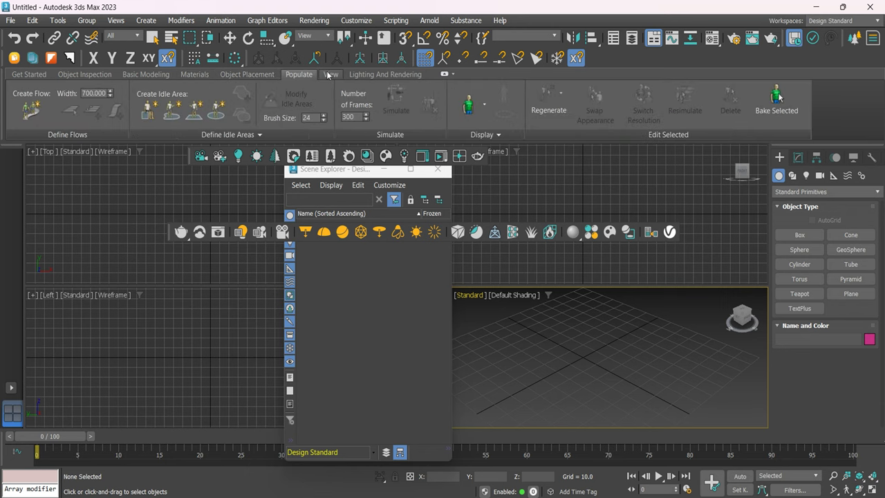
{"action": "left_click", "coordinate": [330, 74]}
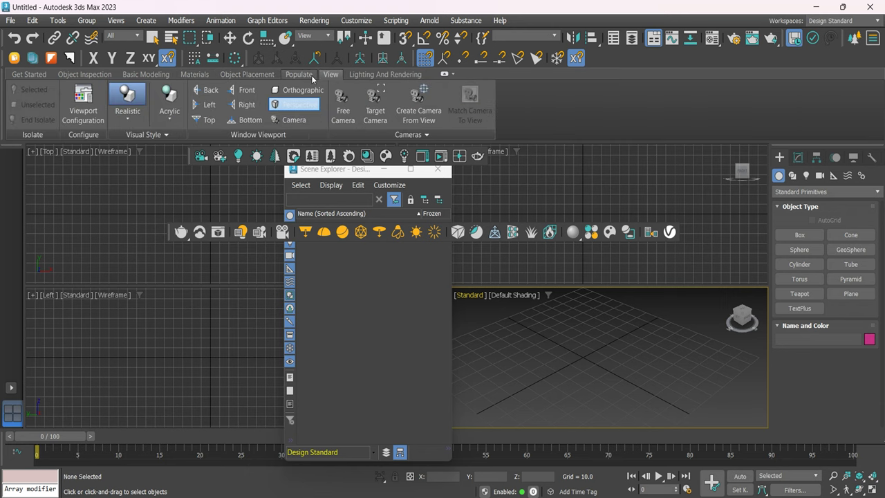
{"action": "left_click", "coordinate": [146, 75]}
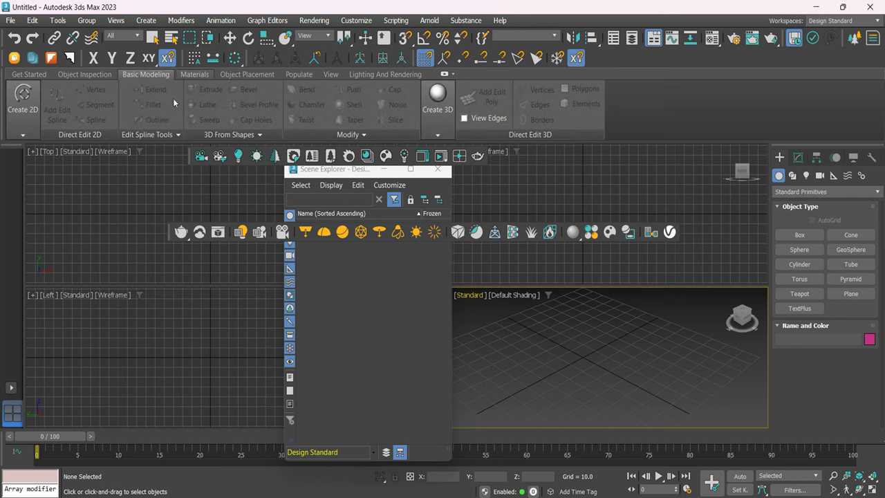
{"action": "left_click", "coordinate": [202, 75]}
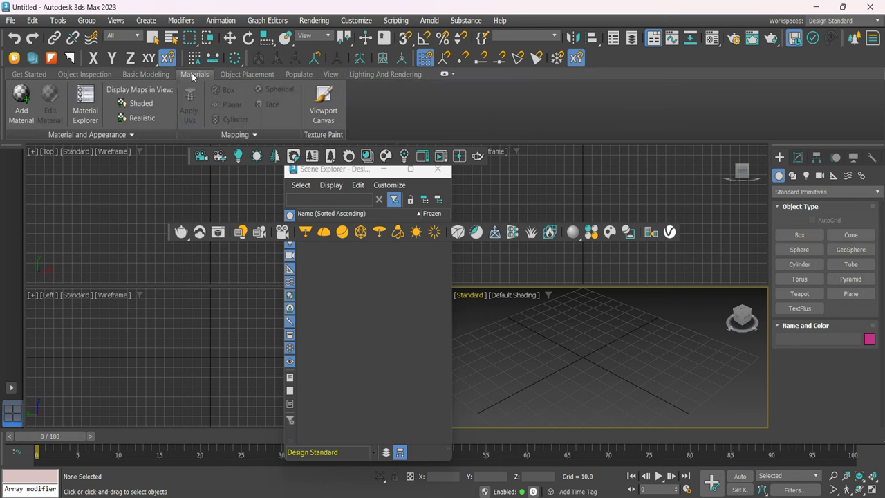
{"action": "left_click", "coordinate": [160, 75]}
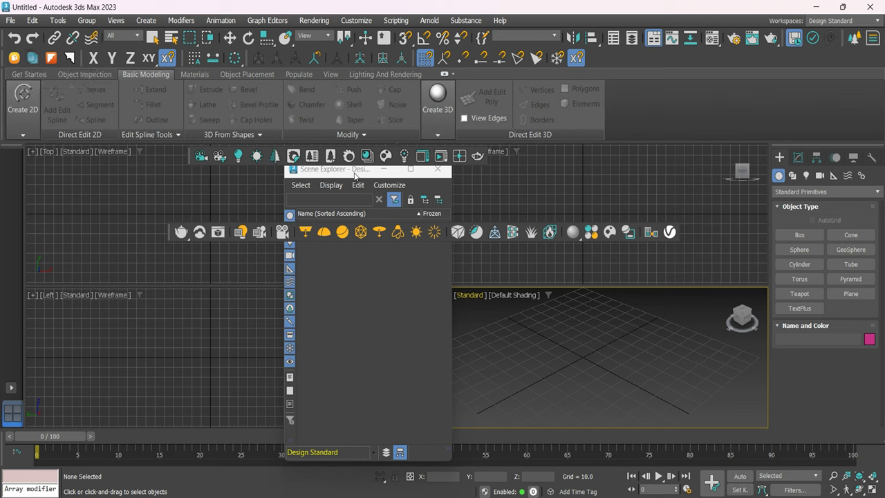
{"action": "left_click_drag", "start_coordinate": [357, 175], "coordinate": [655, 228]}
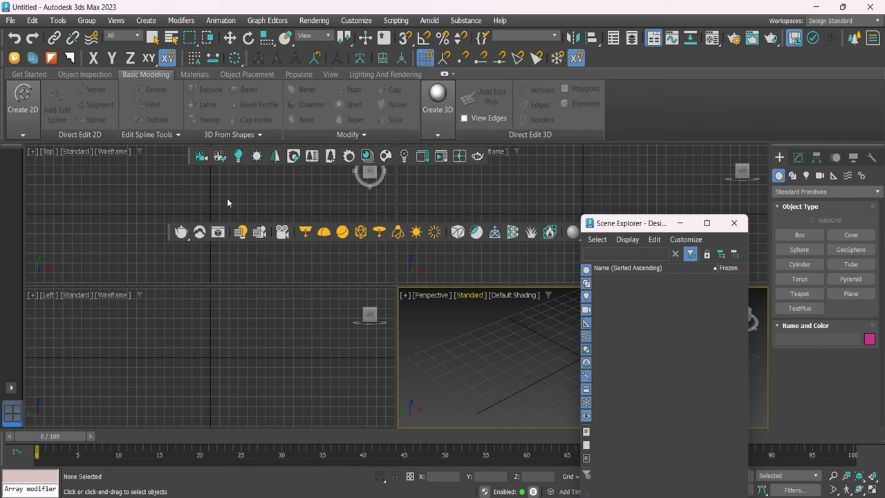
{"action": "left_click_drag", "start_coordinate": [169, 238], "coordinate": [128, 211]}
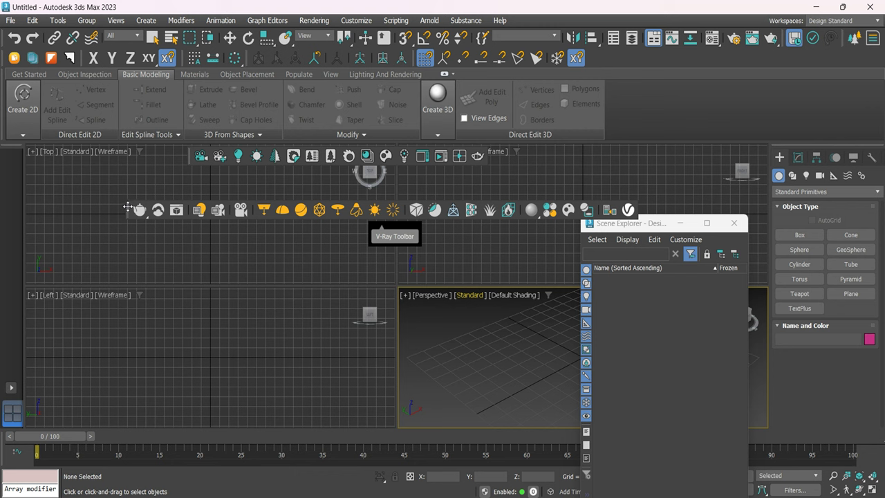
{"action": "mouse_move", "coordinate": [128, 216]}
{"action": "left_mouse_down"}
{"action": "mouse_move", "coordinate": [141, 207]}
{"action": "mouse_move", "coordinate": [216, 250]}
{"action": "left_mouse_up"}
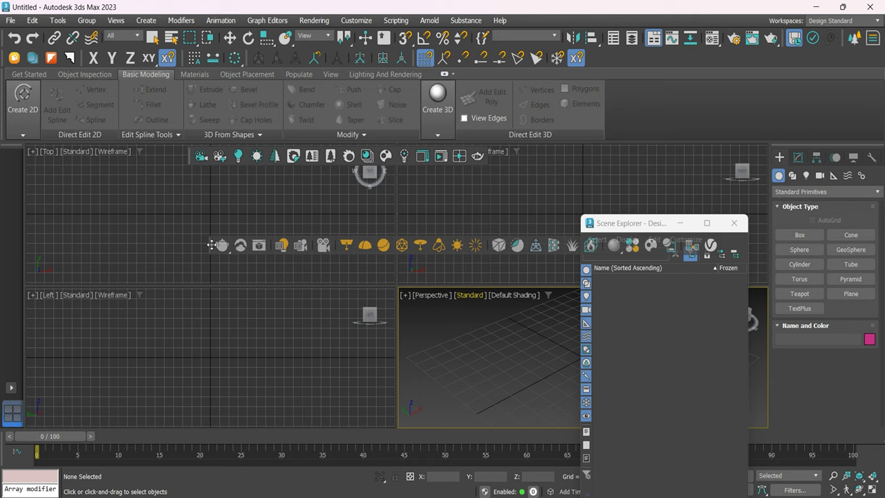
{"action": "mouse_move", "coordinate": [217, 249]}
{"action": "left_mouse_down"}
{"action": "mouse_move", "coordinate": [2, 117]}
{"action": "mouse_move", "coordinate": [102, 72]}
{"action": "mouse_move", "coordinate": [2, 92]}
{"action": "left_mouse_up"}
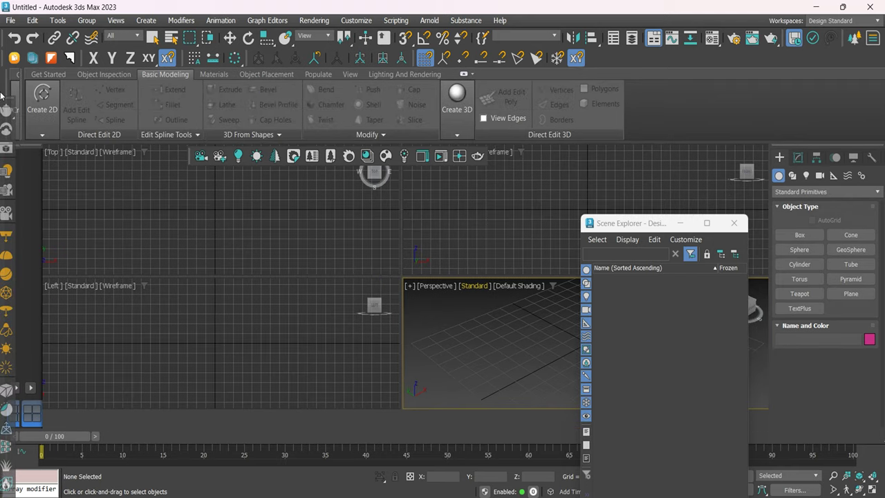
{"action": "left_click_drag", "start_coordinate": [191, 156], "coordinate": [31, 112]}
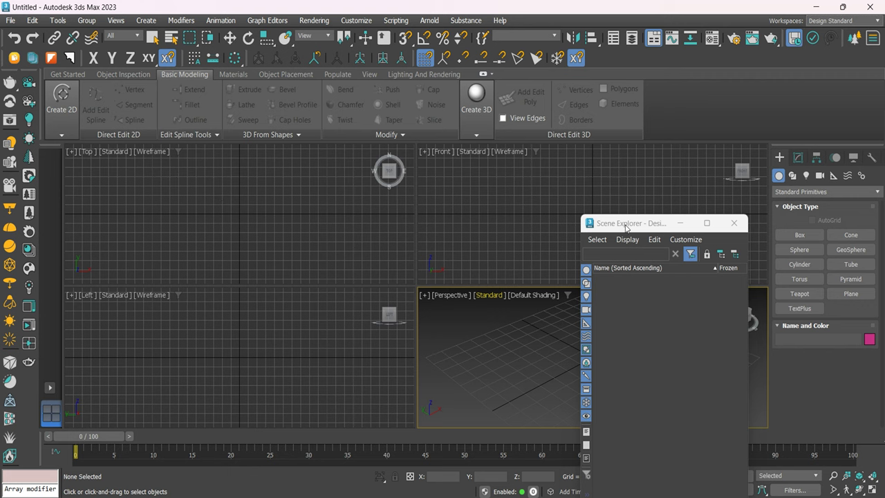
{"action": "left_click_drag", "start_coordinate": [612, 224], "coordinate": [394, 186]}
{"action": "left_click", "coordinate": [523, 186]}
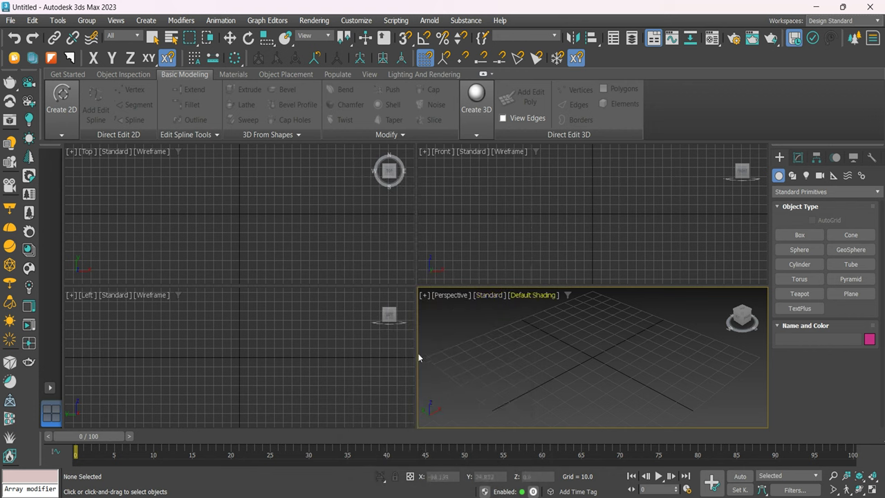
Activate the Front, Top, Left and Perspective viewports in turn
{"action": "left_click", "coordinate": [478, 222]}
{"action": "left_click", "coordinate": [232, 209]}
{"action": "left_click", "coordinate": [211, 336]}
{"action": "left_click", "coordinate": [533, 361]}
Drag the viewport dividers to try different pane sizes for each view
{"action": "mouse_move", "coordinate": [416, 284]}
{"action": "left_mouse_down"}
{"action": "mouse_move", "coordinate": [209, 214]}
{"action": "mouse_move", "coordinate": [596, 222]}
{"action": "mouse_move", "coordinate": [399, 311]}
{"action": "left_mouse_up"}
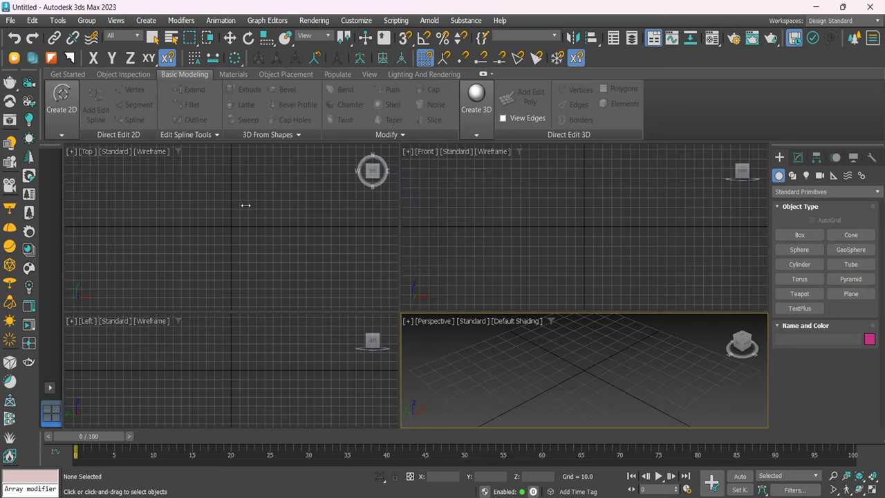
{"action": "left_click_drag", "start_coordinate": [245, 205], "coordinate": [612, 208]}
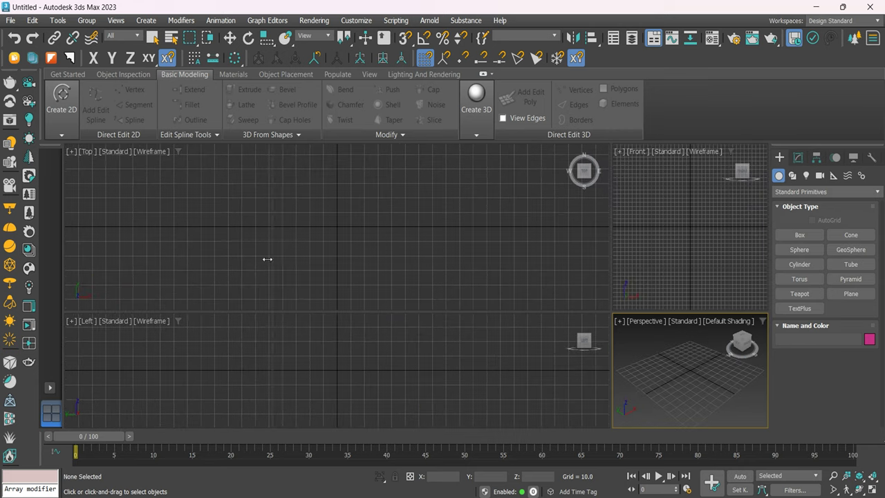
{"action": "left_click_drag", "start_coordinate": [268, 259], "coordinate": [198, 260]}
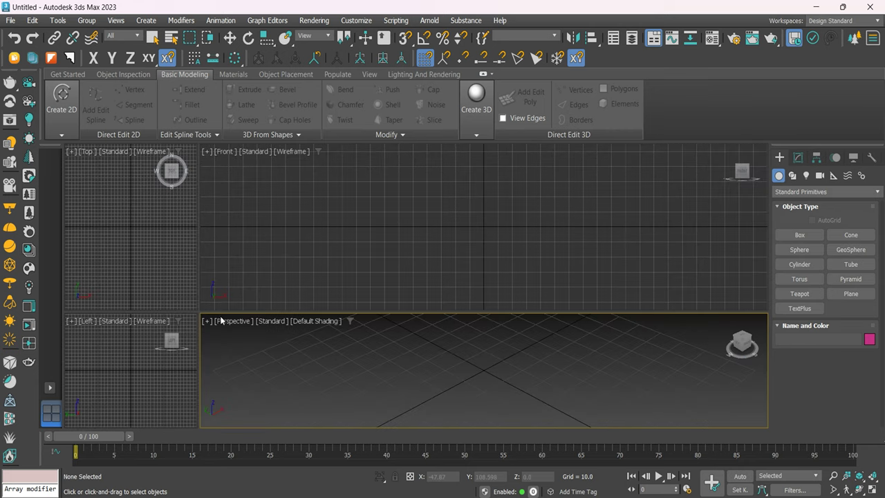
{"action": "left_click_drag", "start_coordinate": [238, 233], "coordinate": [240, 192]}
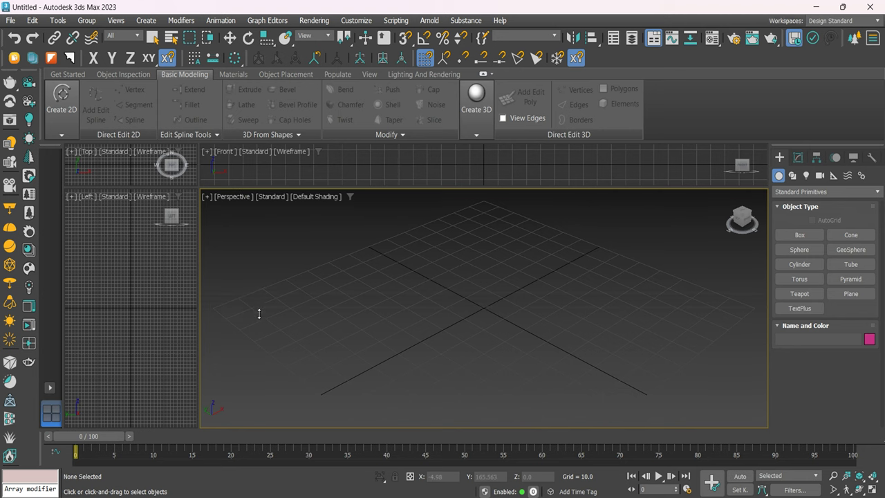
{"action": "left_click_drag", "start_coordinate": [248, 186], "coordinate": [259, 312]}
{"action": "left_click_drag", "start_coordinate": [198, 319], "coordinate": [441, 272]}
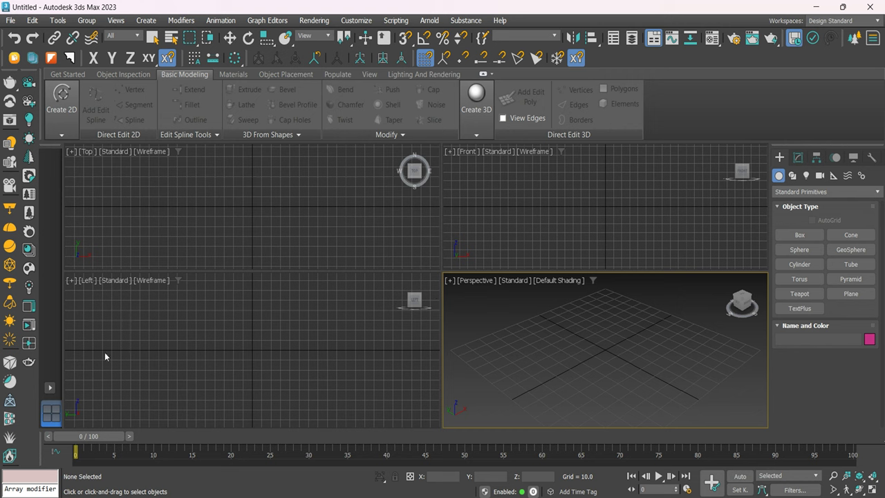
Try a large-Left layout and a single Top layout, then restore the four-view layout
{"action": "left_click", "coordinate": [50, 389]}
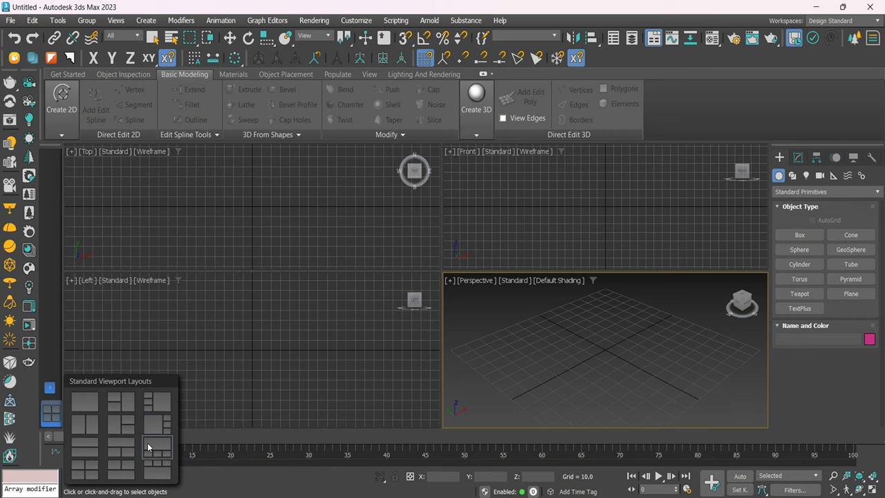
{"action": "left_click", "coordinate": [158, 402]}
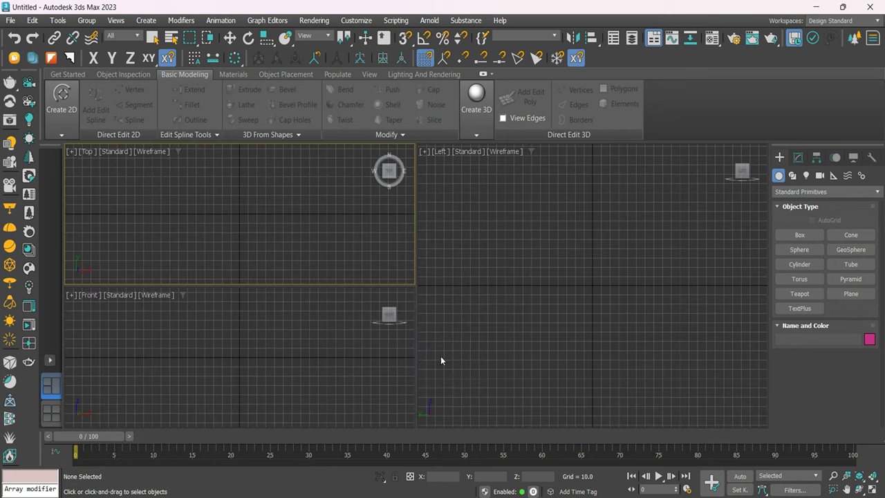
{"action": "left_click", "coordinate": [50, 360]}
{"action": "left_click", "coordinate": [87, 378]}
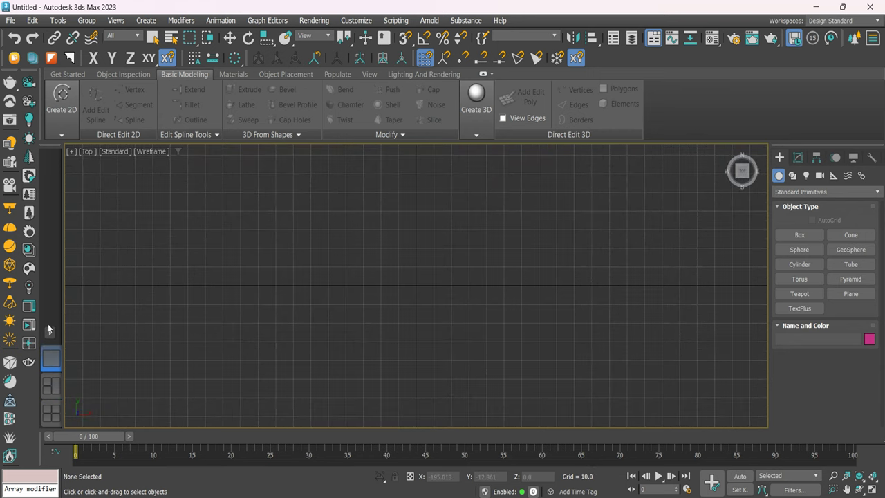
{"action": "left_click", "coordinate": [49, 335]}
{"action": "left_click", "coordinate": [51, 413]}
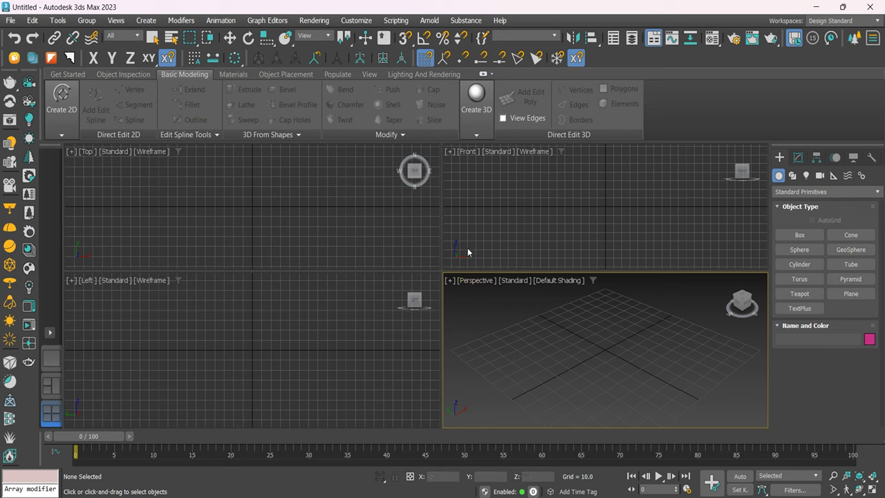
Activate each of the four viewports again, ending with the Front view's view-direction list
{"action": "left_click", "coordinate": [467, 151]}
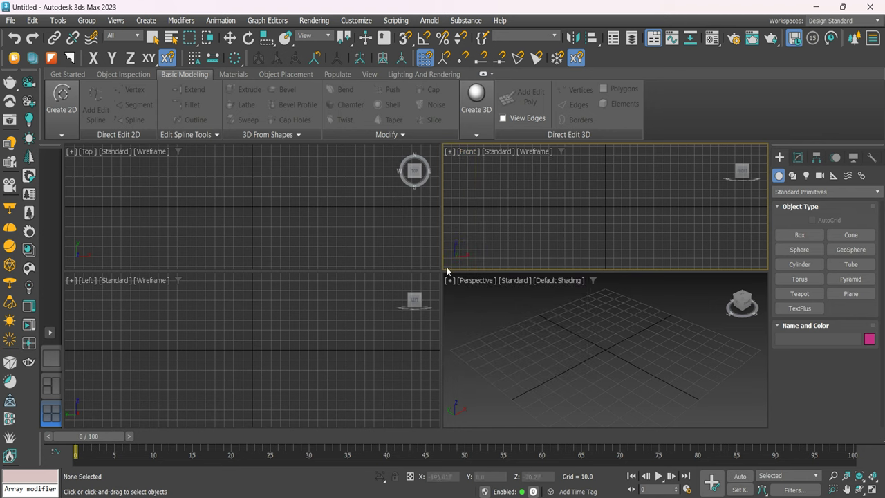
{"action": "left_click", "coordinate": [595, 342]}
{"action": "left_click", "coordinate": [361, 363]}
{"action": "left_click", "coordinate": [346, 178]}
{"action": "left_click", "coordinate": [599, 213]}
{"action": "left_click", "coordinate": [468, 156]}
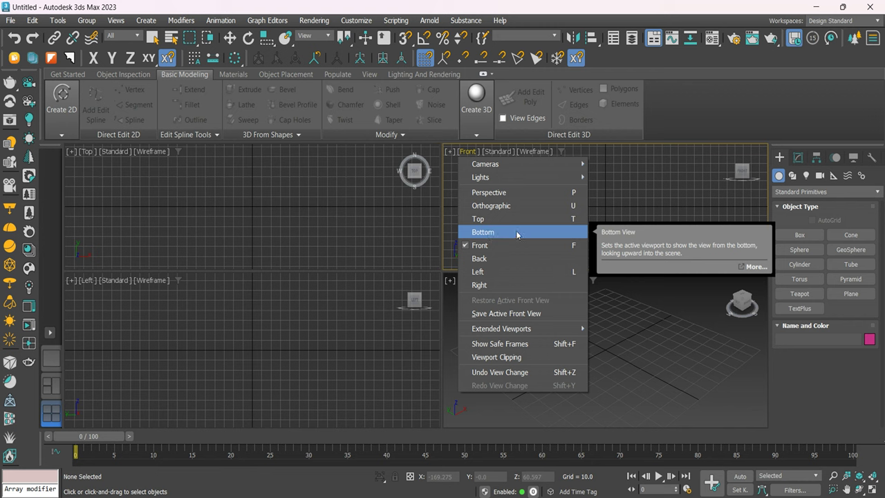
Leave the Front view unchanged and make the Perspective view active
{"action": "left_click", "coordinate": [495, 132]}
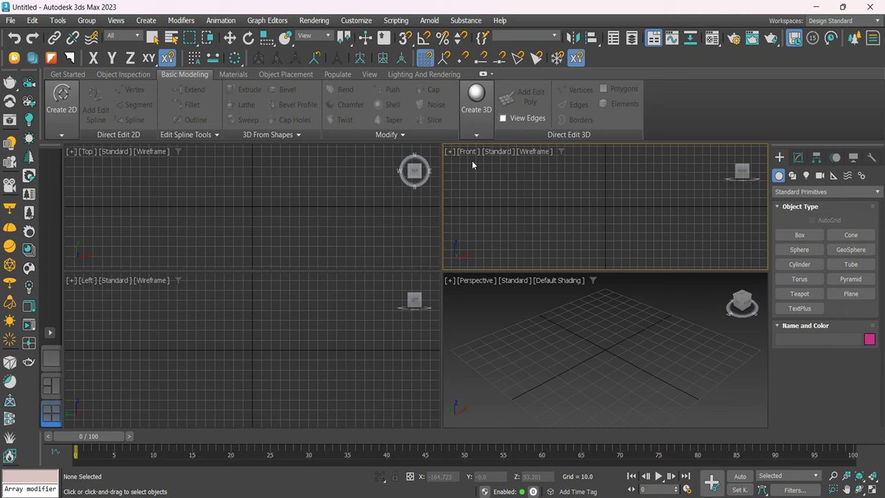
{"action": "left_click", "coordinate": [609, 353]}
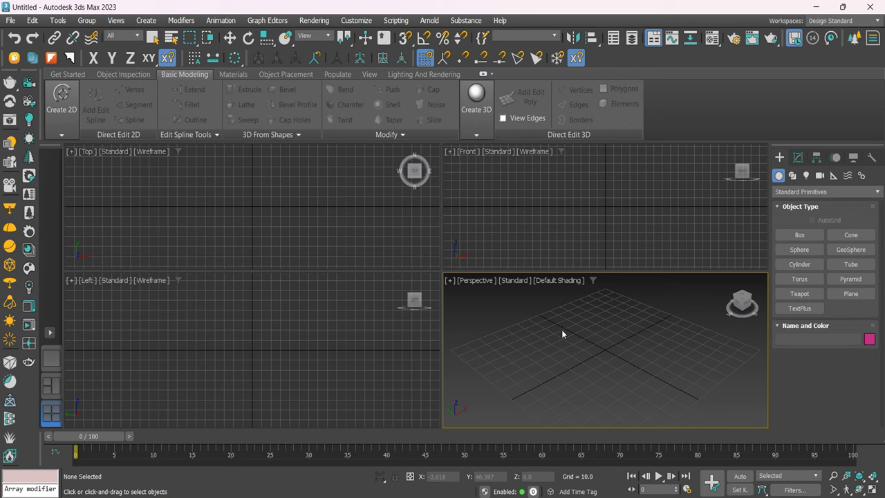
Toggle single and four-view layouts, then maximize the Perspective view and pan to centre the grid
{"action": "left_click", "coordinate": [53, 361]}
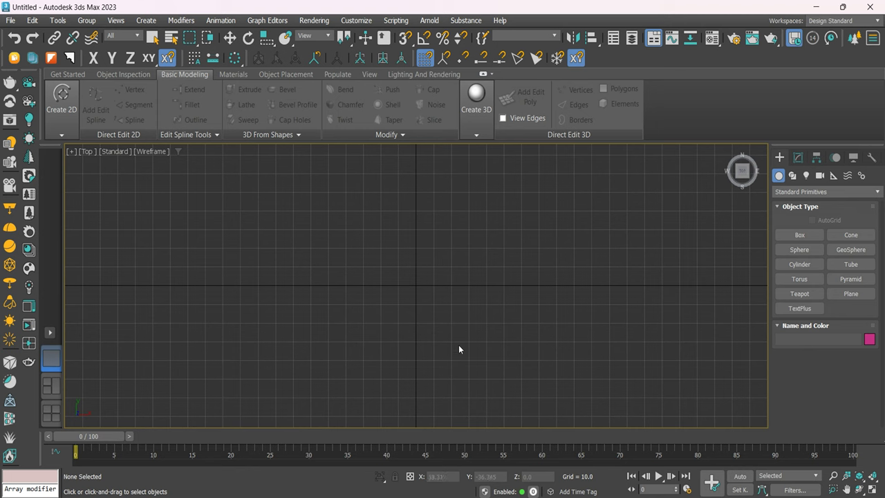
{"action": "left_click", "coordinate": [51, 413]}
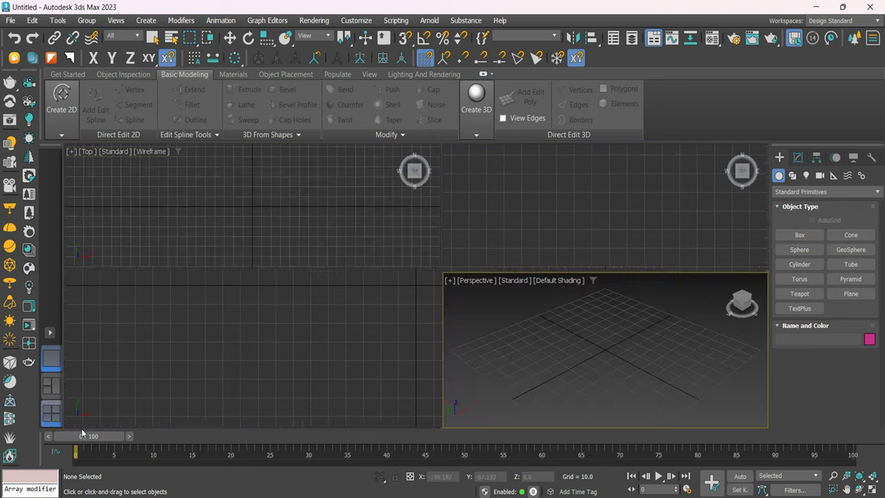
{"action": "left_click", "coordinate": [872, 488]}
{"action": "left_click", "coordinate": [873, 488]}
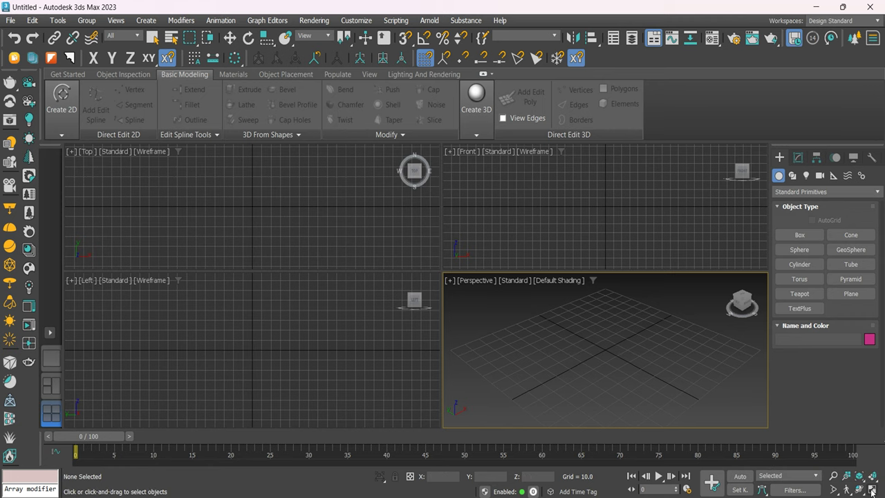
{"action": "left_click", "coordinate": [873, 488]}
{"action": "left_click", "coordinate": [873, 488]}
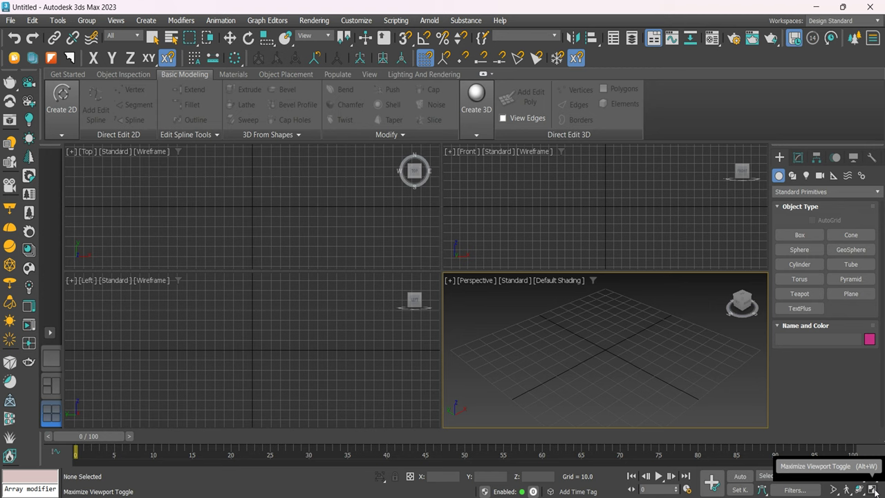
{"action": "left_click", "coordinate": [872, 488]}
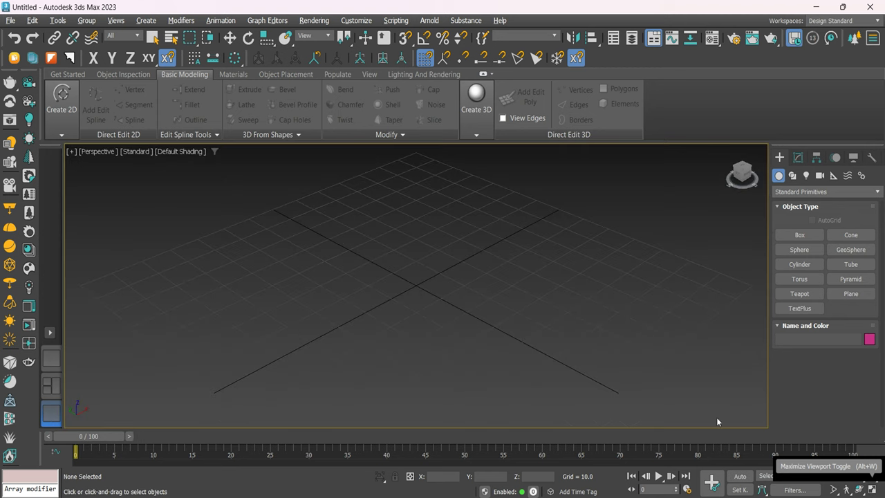
{"action": "middle_click_drag", "start_coordinate": [570, 222], "coordinate": [596, 261]}
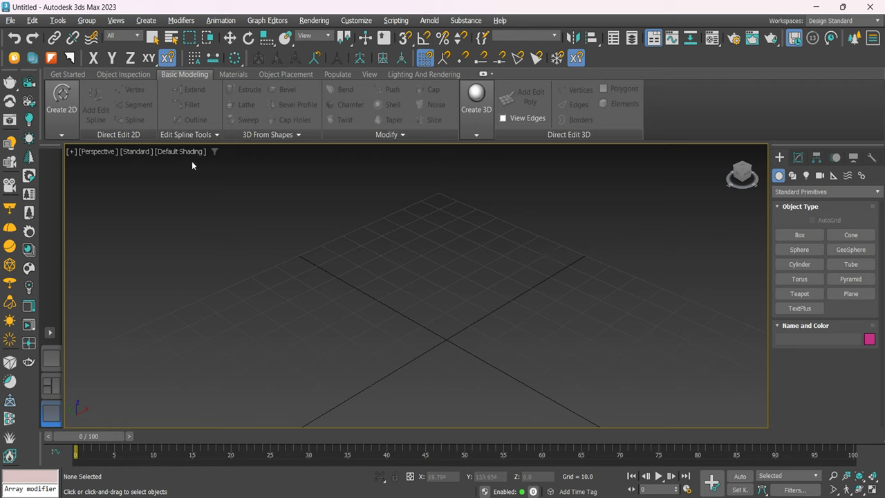
Switch the Perspective view to Top and back, then orbit for an angled view of the grid
{"action": "left_click", "coordinate": [98, 152]}
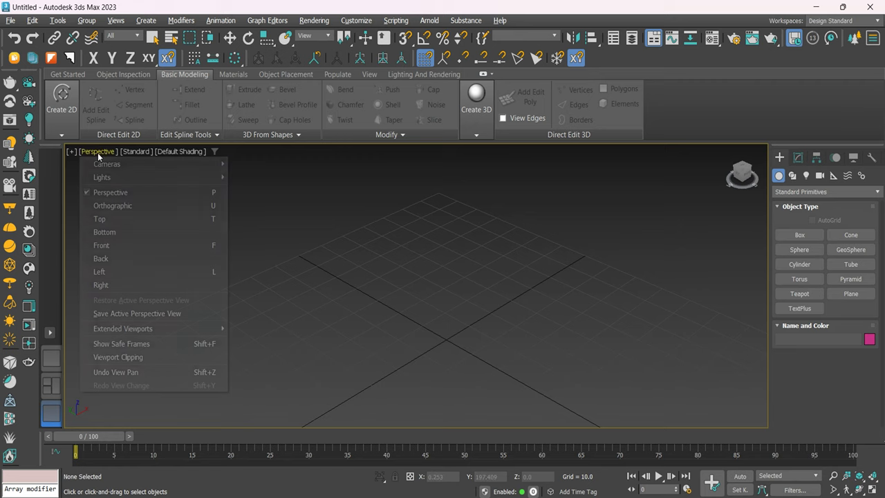
{"action": "left_click", "coordinate": [104, 218]}
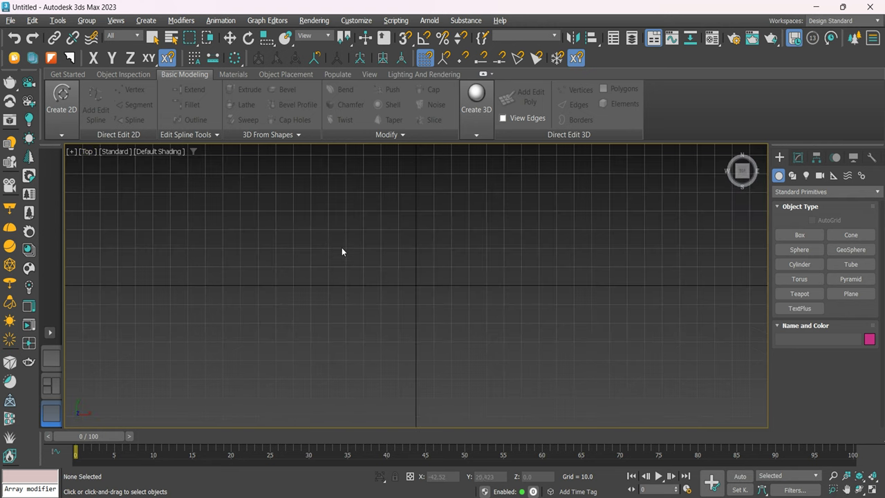
{"action": "key", "text": "p"}
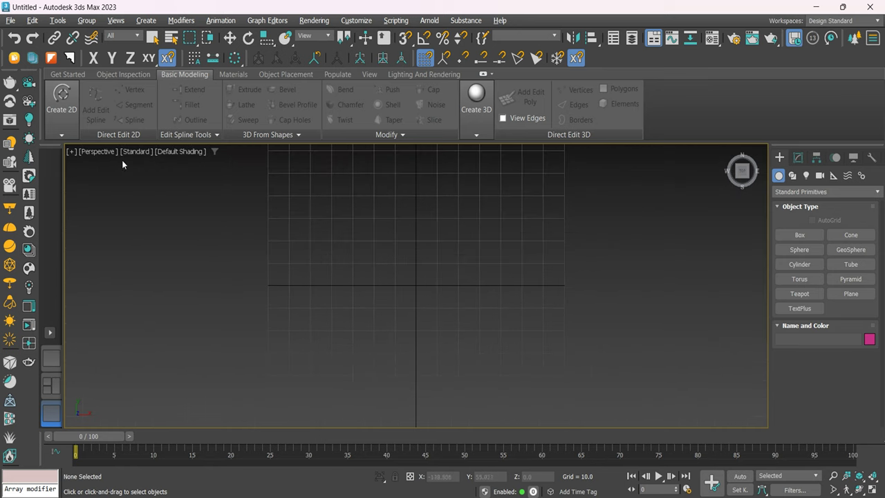
{"action": "left_click", "coordinate": [109, 153]}
{"action": "left_click", "coordinate": [110, 195]}
{"action": "middle_click_drag", "start_coordinate": [619, 305], "coordinate": [602, 277], "text": "alt"}
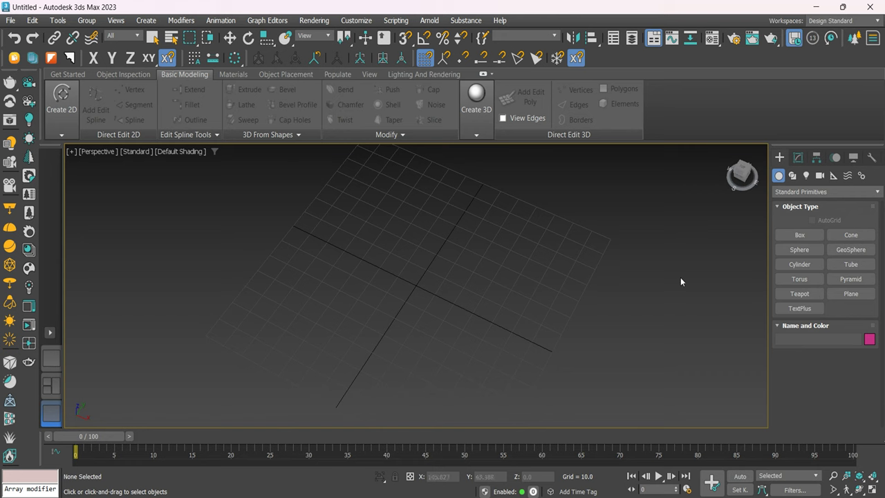
Draw the test box Box001 on the grid, dragging its base then its height
{"action": "left_click", "coordinate": [800, 235]}
{"action": "mouse_move", "coordinate": [436, 255]}
{"action": "left_mouse_down"}
{"action": "mouse_move", "coordinate": [398, 311]}
{"action": "mouse_move", "coordinate": [327, 258]}
{"action": "left_mouse_up"}
{"action": "left_click", "coordinate": [377, 206]}
{"action": "mouse_move", "coordinate": [480, 295]}
{"action": "middle_mouse_down", "text": "alt"}
{"action": "mouse_move", "coordinate": [502, 271]}
{"action": "mouse_move", "coordinate": [462, 268]}
{"action": "mouse_move", "coordinate": [630, 269]}
{"action": "mouse_move", "coordinate": [652, 287]}
{"action": "mouse_move", "coordinate": [253, 273]}
{"action": "mouse_move", "coordinate": [479, 251]}
{"action": "mouse_move", "coordinate": [624, 256]}
{"action": "mouse_move", "coordinate": [592, 408]}
{"action": "mouse_move", "coordinate": [582, 228]}
{"action": "mouse_move", "coordinate": [582, 276]}
{"action": "middle_mouse_up", "text": "alt"}
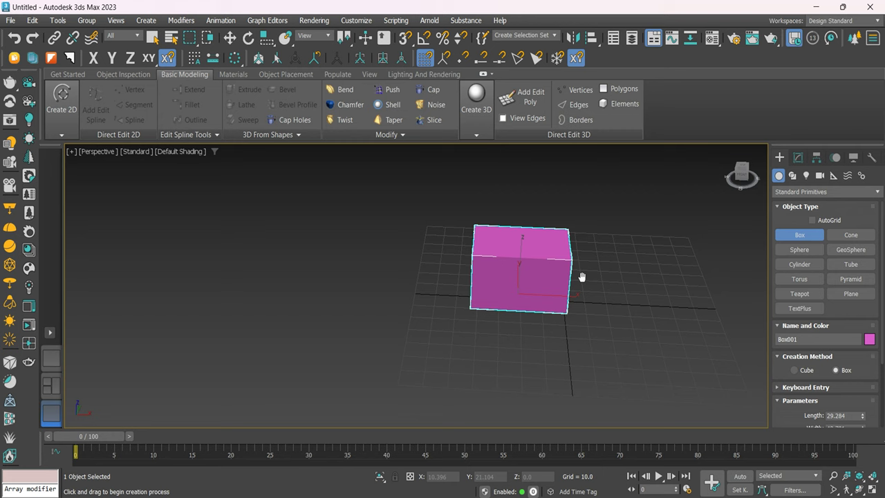
Pan and orbit around Box001, exit box creation, and delete the box
{"action": "middle_click_drag", "start_coordinate": [582, 277], "coordinate": [514, 287]}
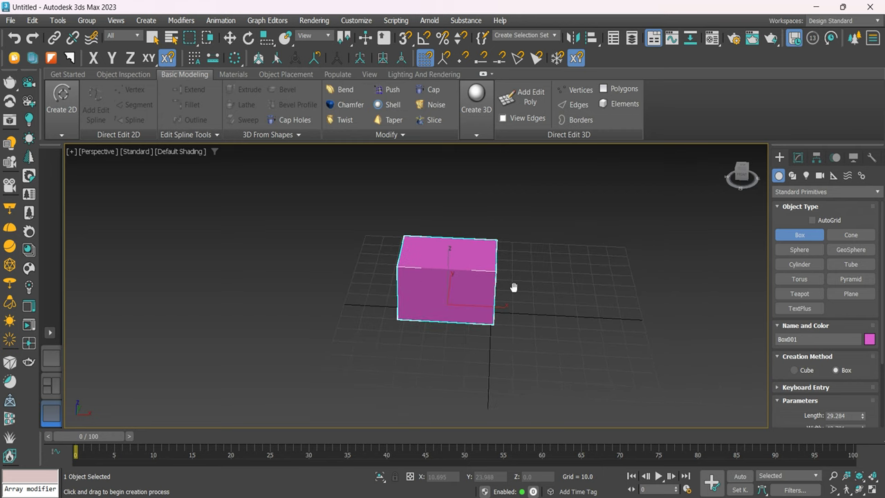
{"action": "mouse_move", "coordinate": [514, 286]}
{"action": "middle_mouse_down", "text": "alt"}
{"action": "mouse_move", "coordinate": [277, 297]}
{"action": "mouse_move", "coordinate": [97, 283]}
{"action": "mouse_move", "coordinate": [508, 299]}
{"action": "mouse_move", "coordinate": [604, 286]}
{"action": "mouse_move", "coordinate": [613, 237]}
{"action": "mouse_move", "coordinate": [547, 310]}
{"action": "mouse_move", "coordinate": [486, 283]}
{"action": "mouse_move", "coordinate": [486, 308]}
{"action": "mouse_move", "coordinate": [555, 311]}
{"action": "mouse_move", "coordinate": [604, 274]}
{"action": "mouse_move", "coordinate": [447, 296]}
{"action": "mouse_move", "coordinate": [461, 303]}
{"action": "mouse_move", "coordinate": [685, 267]}
{"action": "mouse_move", "coordinate": [345, 286]}
{"action": "mouse_move", "coordinate": [574, 281]}
{"action": "mouse_move", "coordinate": [365, 288]}
{"action": "mouse_move", "coordinate": [471, 286]}
{"action": "mouse_move", "coordinate": [478, 152]}
{"action": "mouse_move", "coordinate": [475, 282]}
{"action": "mouse_move", "coordinate": [489, 250]}
{"action": "middle_mouse_up", "text": "alt"}
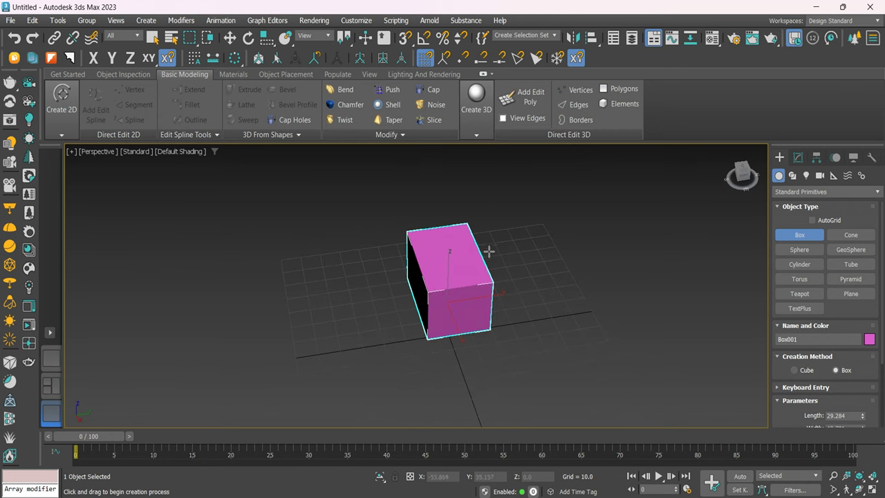
{"action": "mouse_move", "coordinate": [488, 250]}
{"action": "middle_mouse_down", "text": "alt"}
{"action": "mouse_move", "coordinate": [271, 237]}
{"action": "mouse_move", "coordinate": [580, 242]}
{"action": "mouse_move", "coordinate": [774, 233]}
{"action": "mouse_move", "coordinate": [779, 242]}
{"action": "middle_mouse_up", "text": "alt"}
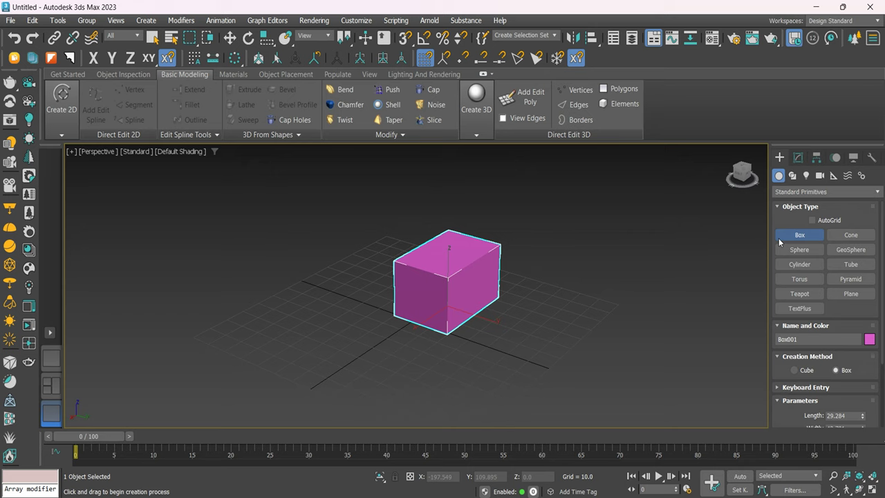
{"action": "left_click", "coordinate": [780, 234]}
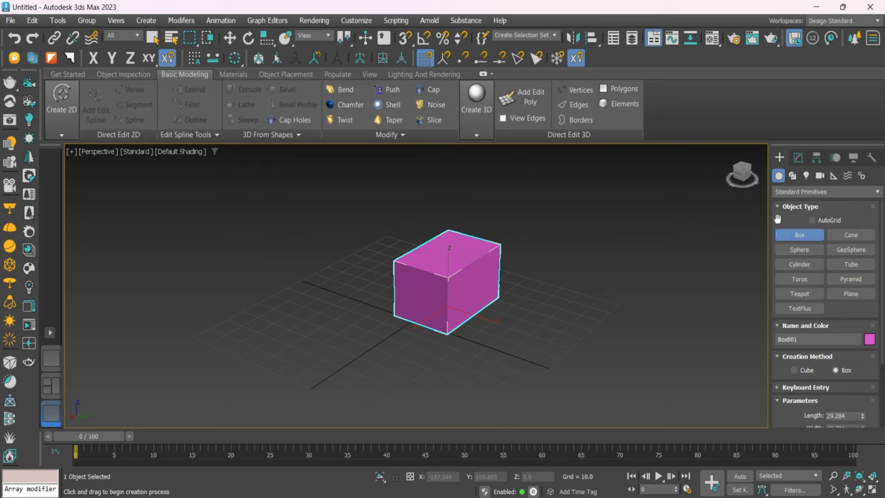
{"action": "right_click", "coordinate": [536, 262]}
{"action": "key", "text": "Delete"}
{"action": "middle_click_drag", "start_coordinate": [514, 270], "coordinate": [520, 282]}
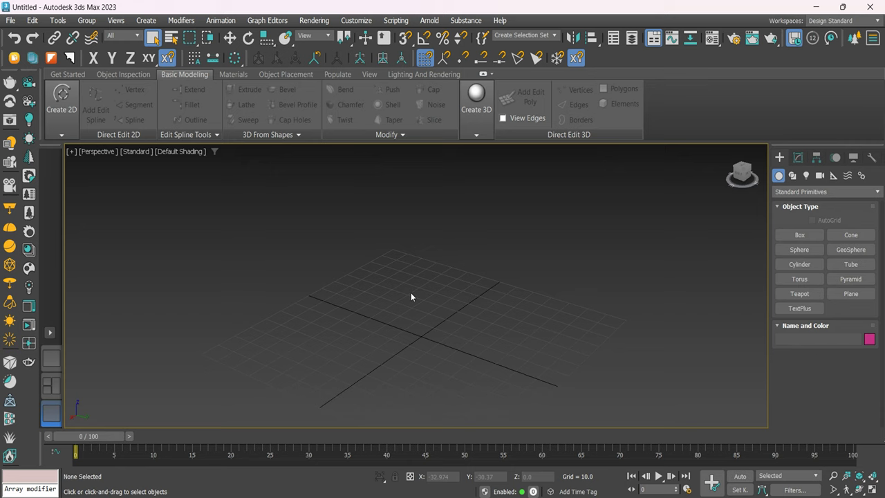
Switch to a wireframe Top view, try the Move, Rotate and Scale tools, and open the File menu
{"action": "middle_click_drag", "start_coordinate": [472, 302], "coordinate": [505, 298]}
{"action": "key", "text": "t"}
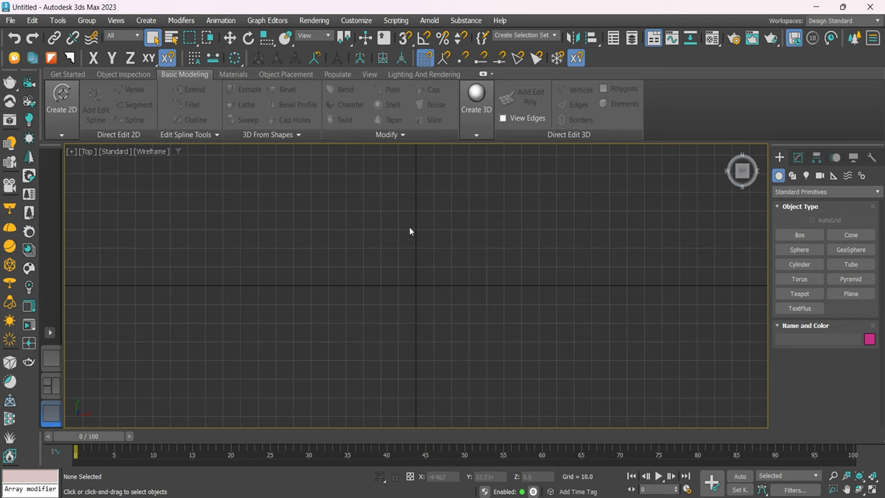
{"action": "left_click", "coordinate": [230, 38]}
{"action": "left_click", "coordinate": [248, 38]}
{"action": "left_click_drag", "start_coordinate": [265, 44], "coordinate": [266, 62]}
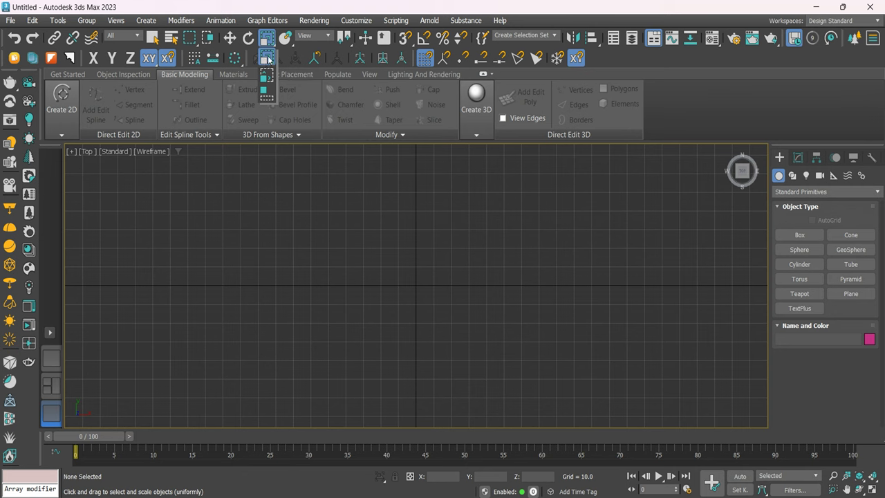
{"action": "key", "text": "w"}
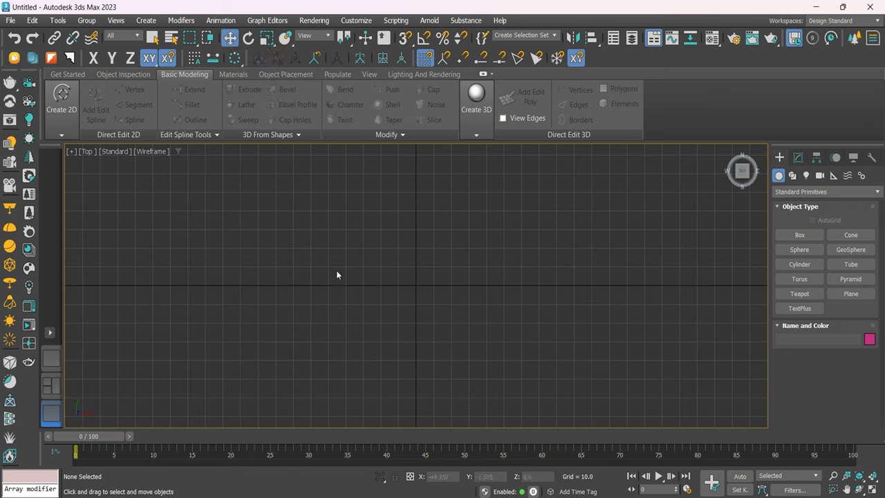
{"action": "left_click", "coordinate": [249, 38]}
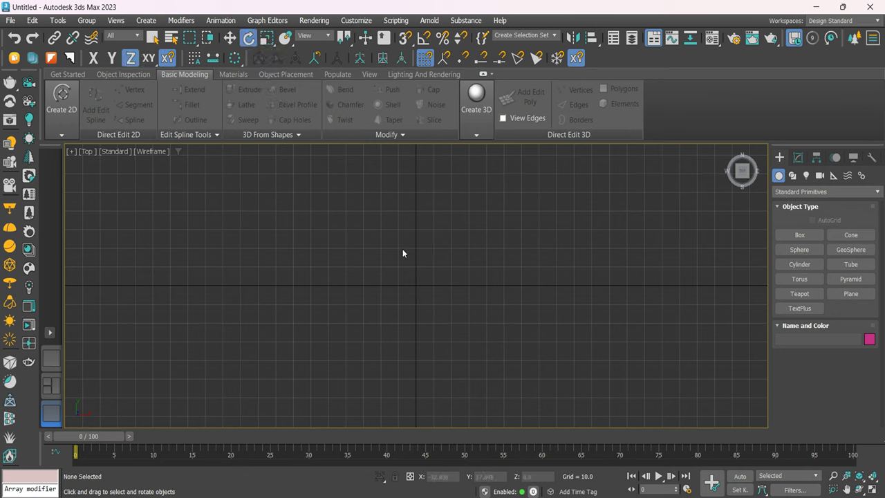
{"action": "left_click", "coordinate": [266, 39]}
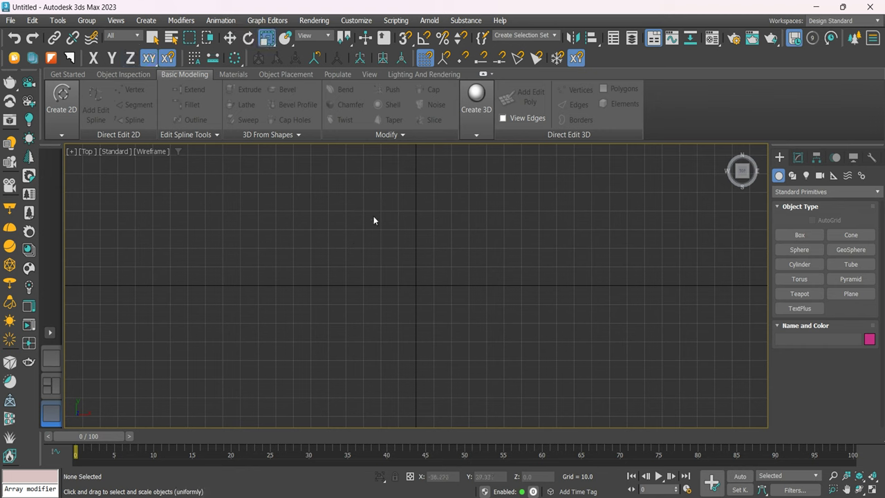
{"action": "key", "text": "w"}
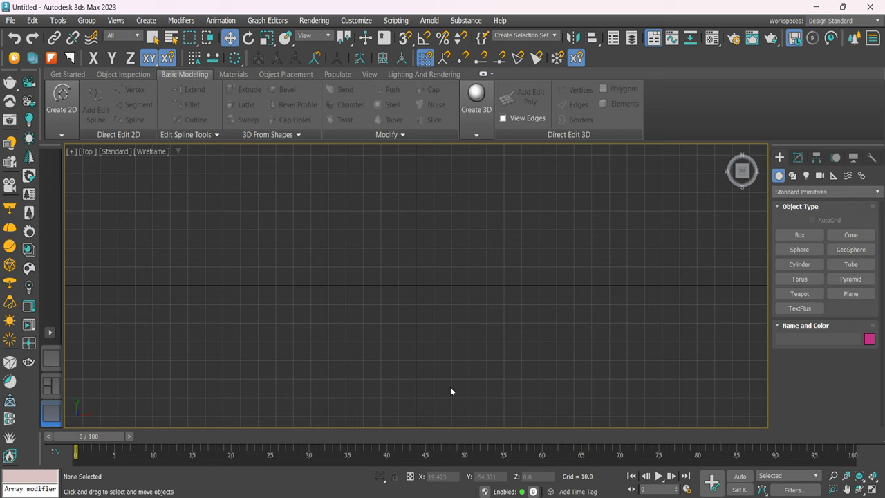
{"action": "left_click", "coordinate": [11, 20]}
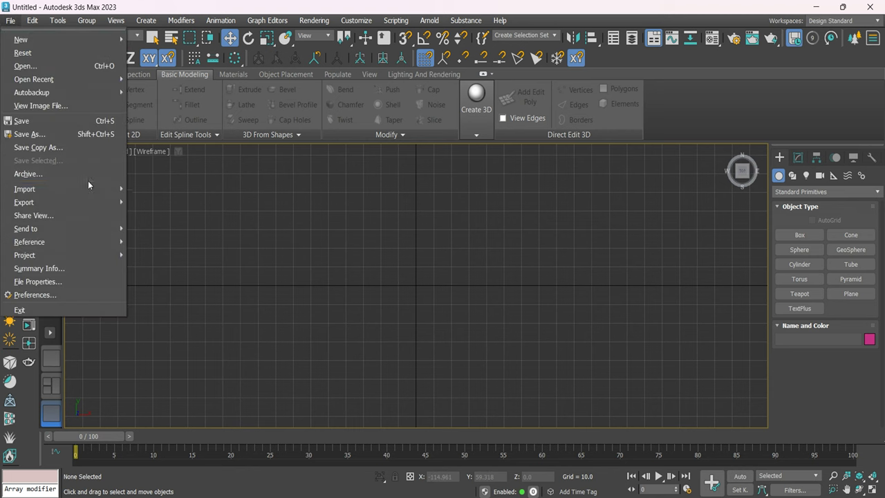
{"action": "mouse_move", "coordinate": [25, 188]}
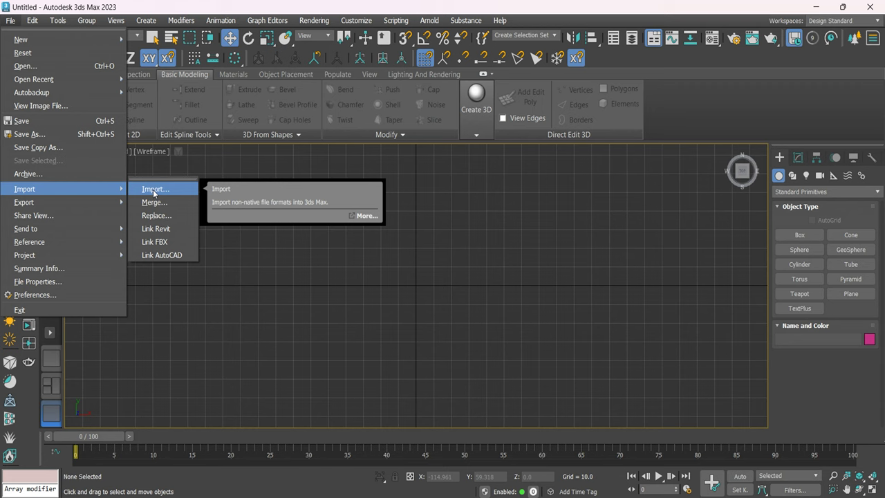
Import the Exterior Marzouk DWG with Rescale on and incoming units set to Centimeters
{"action": "left_click", "coordinate": [154, 191]}
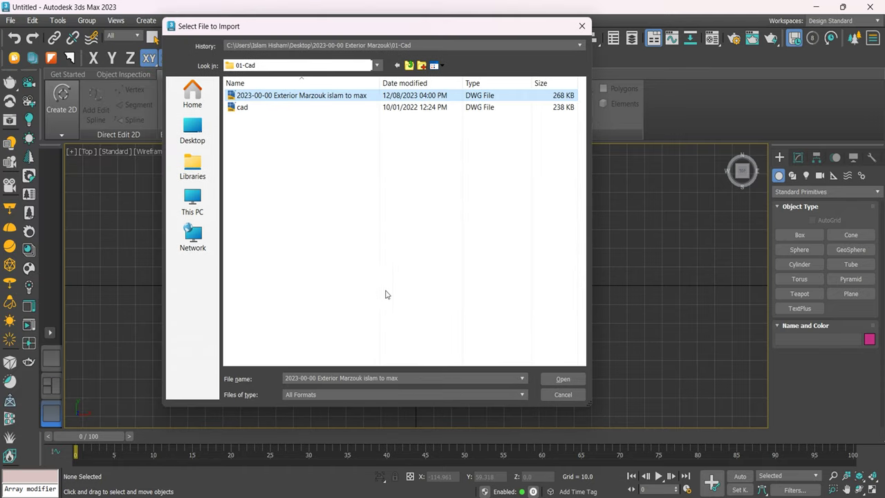
{"action": "left_click", "coordinate": [565, 379]}
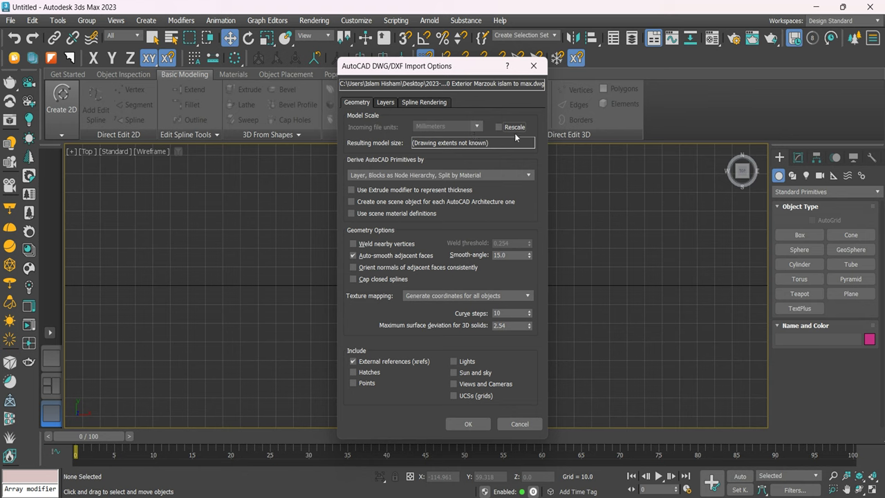
{"action": "left_click", "coordinate": [506, 127]}
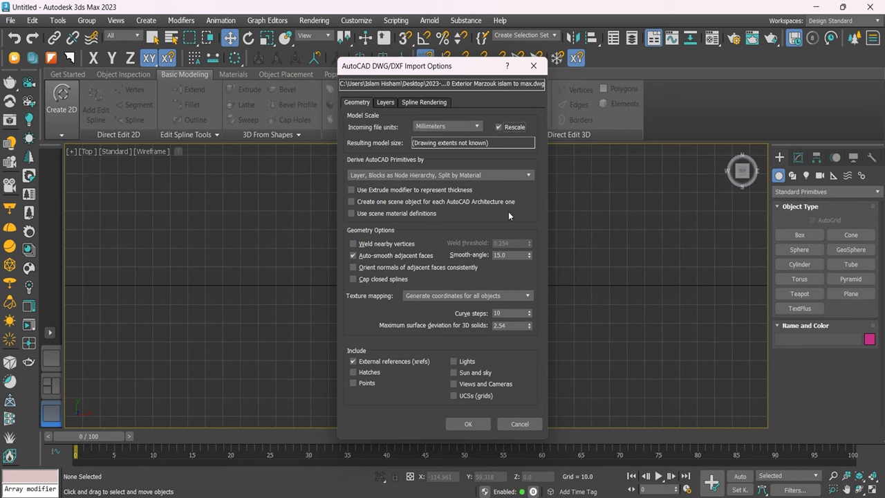
{"action": "left_click", "coordinate": [474, 128]}
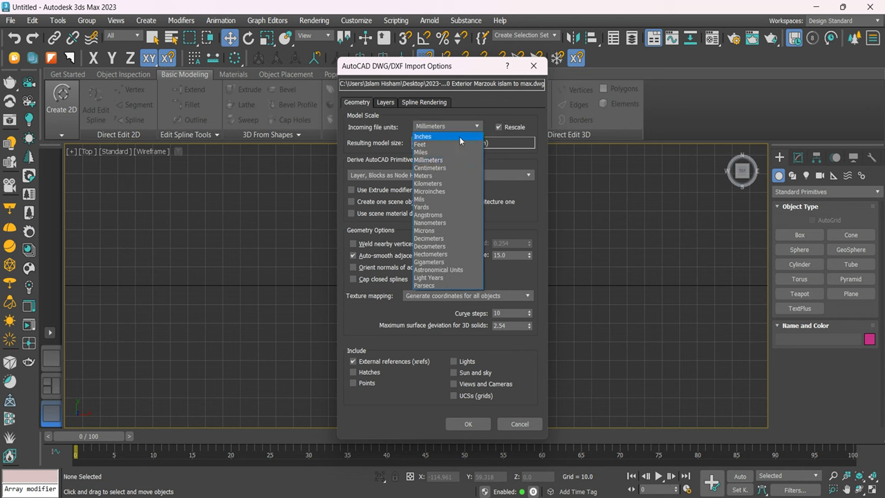
{"action": "left_click", "coordinate": [437, 170]}
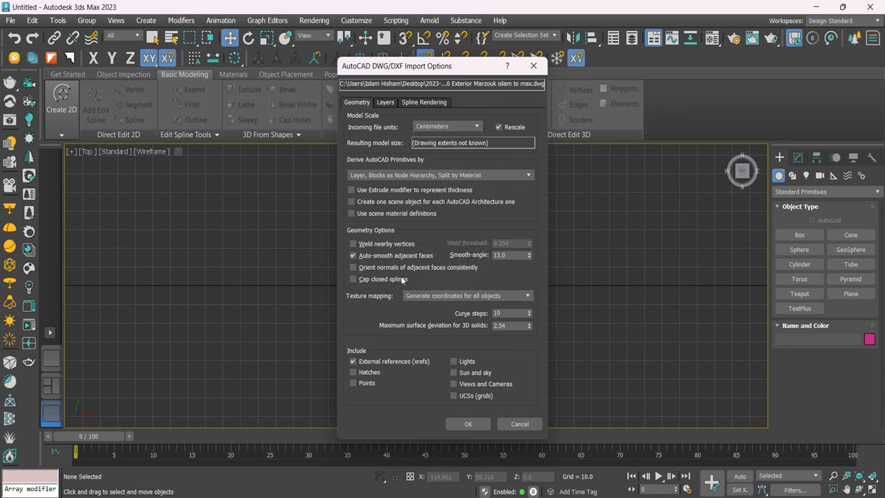
{"action": "left_click", "coordinate": [385, 102]}
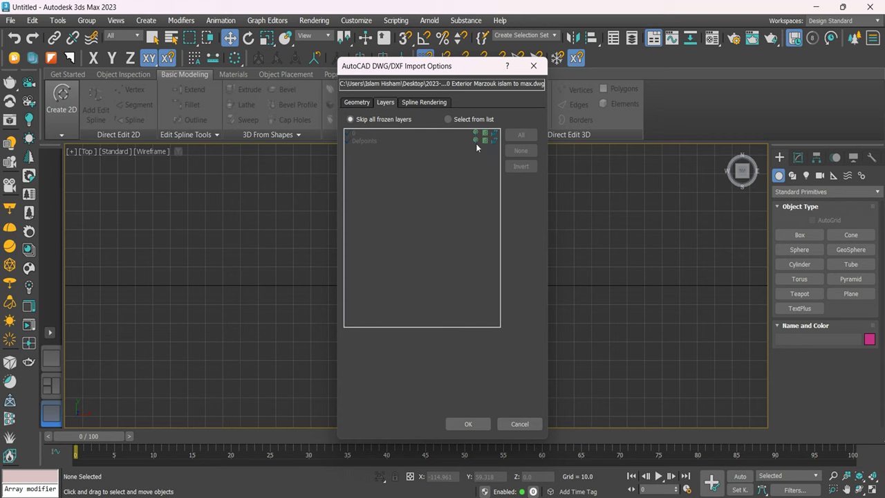
{"action": "left_click", "coordinate": [358, 104]}
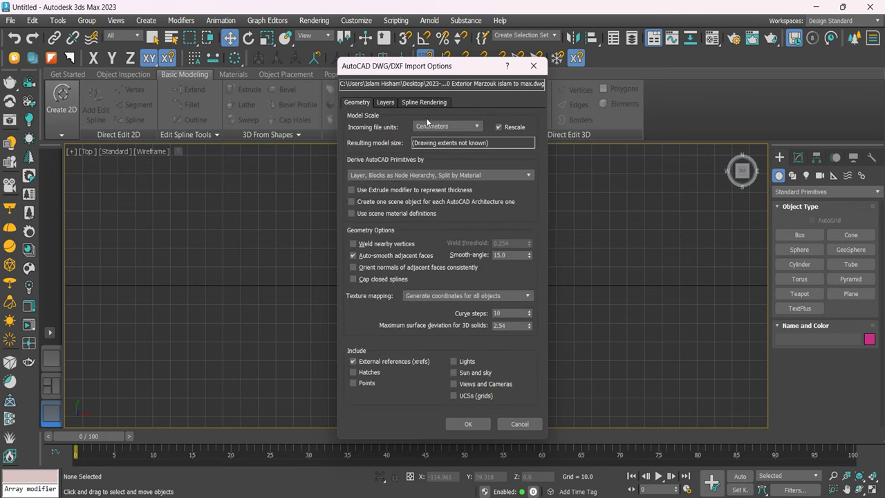
{"action": "left_click", "coordinate": [468, 424]}
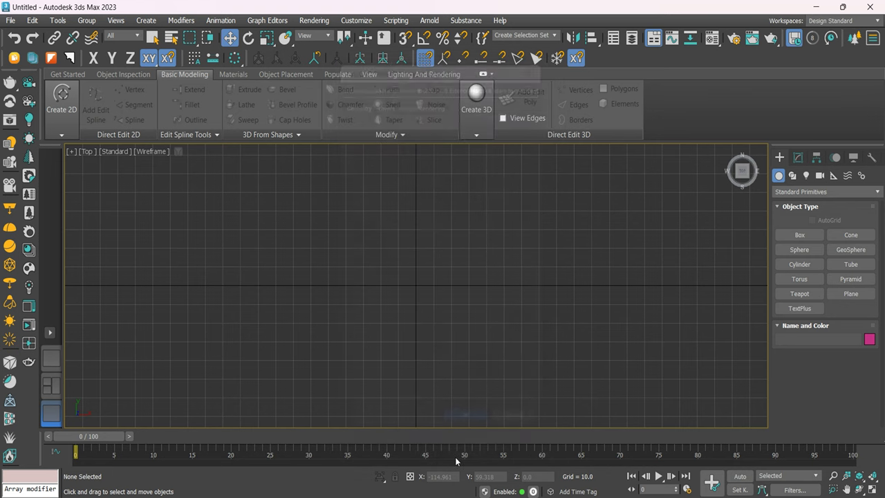
{"action": "scroll", "coordinate": [478, 282], "scroll_direction": "up", "scroll_amount": 5}
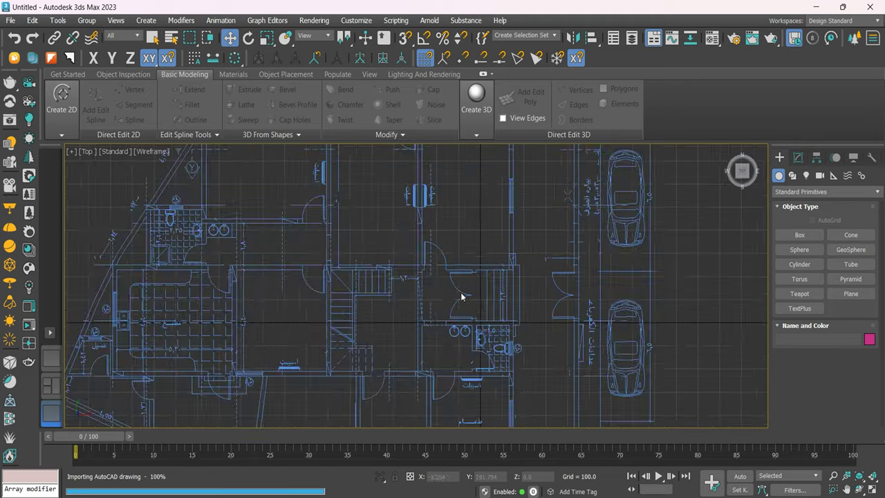
{"action": "scroll", "coordinate": [470, 294], "scroll_direction": "up", "scroll_amount": 5}
{"action": "scroll", "coordinate": [498, 305], "scroll_direction": "up", "scroll_amount": 3}
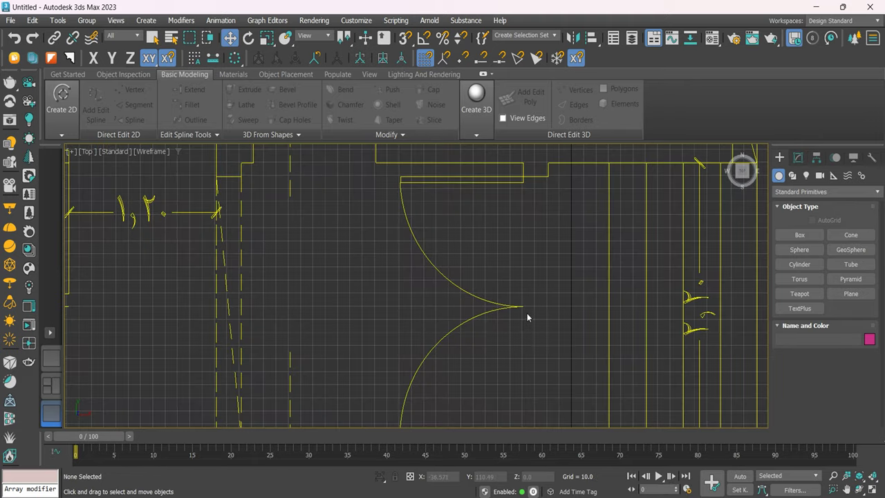
{"action": "middle_click_drag", "start_coordinate": [405, 191], "coordinate": [404, 418]}
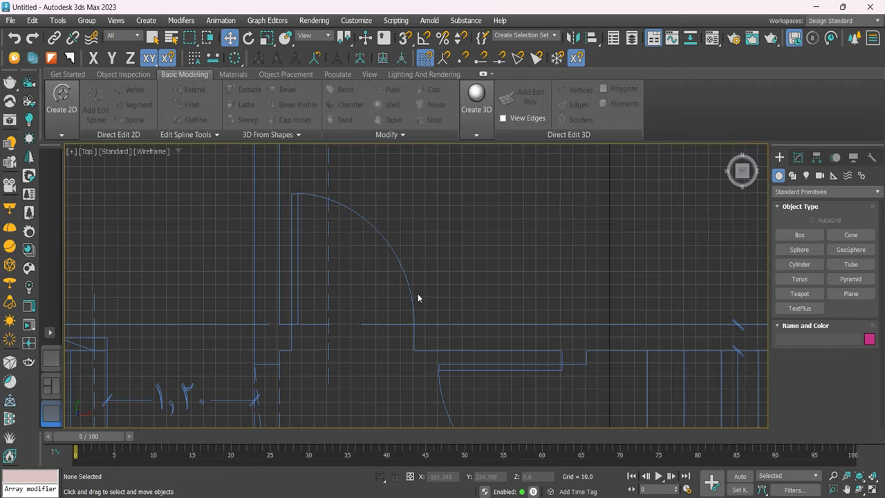
{"action": "scroll", "coordinate": [425, 249], "scroll_direction": "down", "scroll_amount": 4}
{"action": "scroll", "coordinate": [444, 252], "scroll_direction": "down", "scroll_amount": 2}
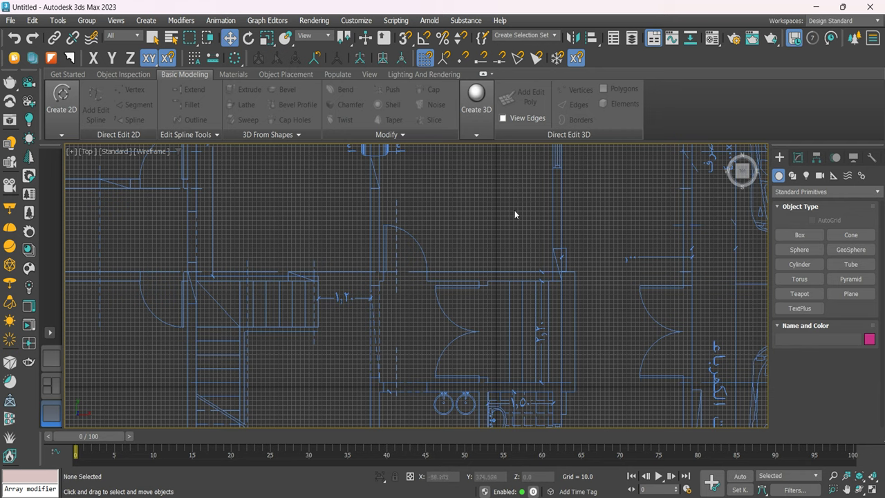
{"action": "scroll", "coordinate": [501, 193], "scroll_direction": "up", "scroll_amount": 2}
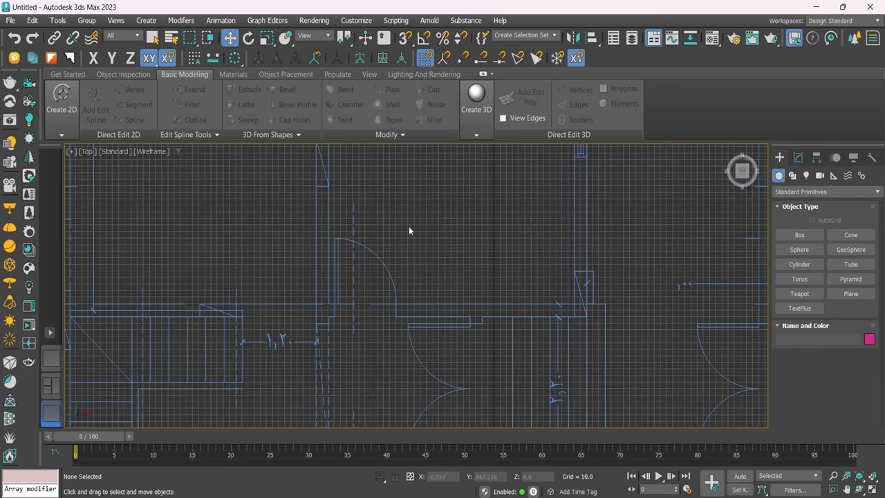
{"action": "scroll", "coordinate": [474, 221], "scroll_direction": "up", "scroll_amount": 2}
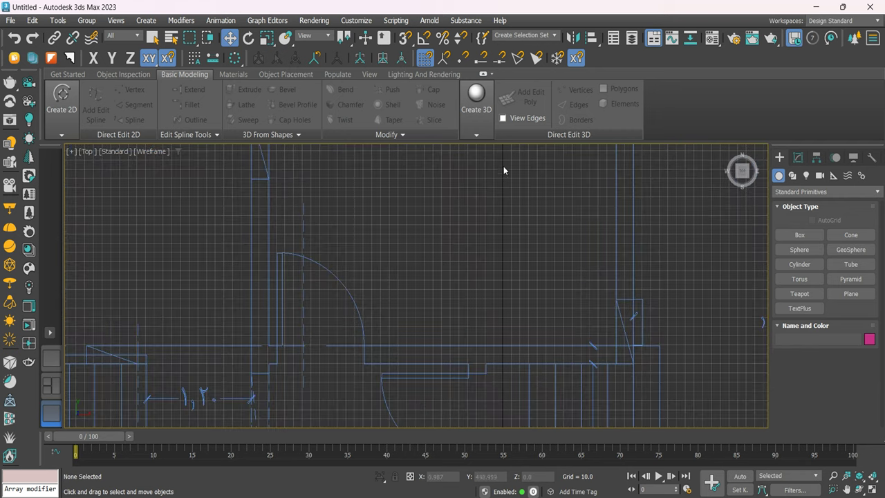
{"action": "scroll", "coordinate": [509, 338], "scroll_direction": "down", "scroll_amount": 2}
{"action": "scroll", "coordinate": [511, 283], "scroll_direction": "down", "scroll_amount": 2}
{"action": "scroll", "coordinate": [511, 228], "scroll_direction": "down", "scroll_amount": 2}
{"action": "scroll", "coordinate": [531, 333], "scroll_direction": "down", "scroll_amount": 2}
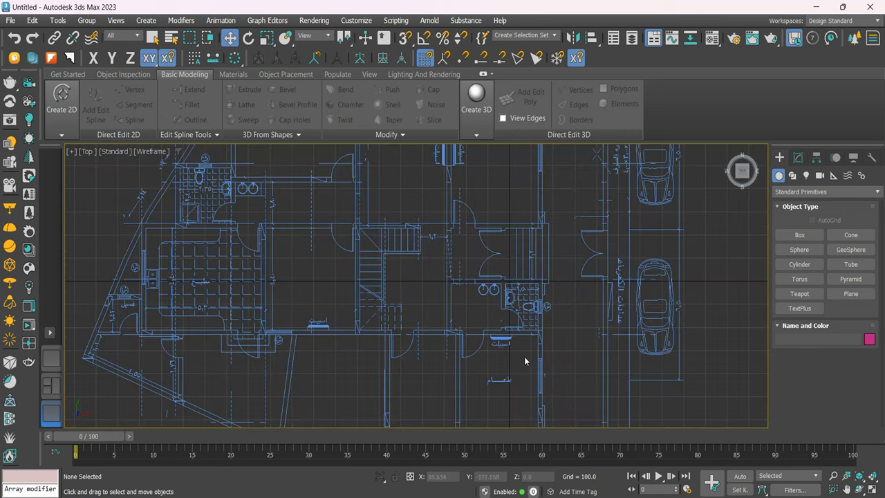
{"action": "scroll", "coordinate": [512, 294], "scroll_direction": "up", "scroll_amount": 5}
{"action": "scroll", "coordinate": [497, 259], "scroll_direction": "up", "scroll_amount": 2}
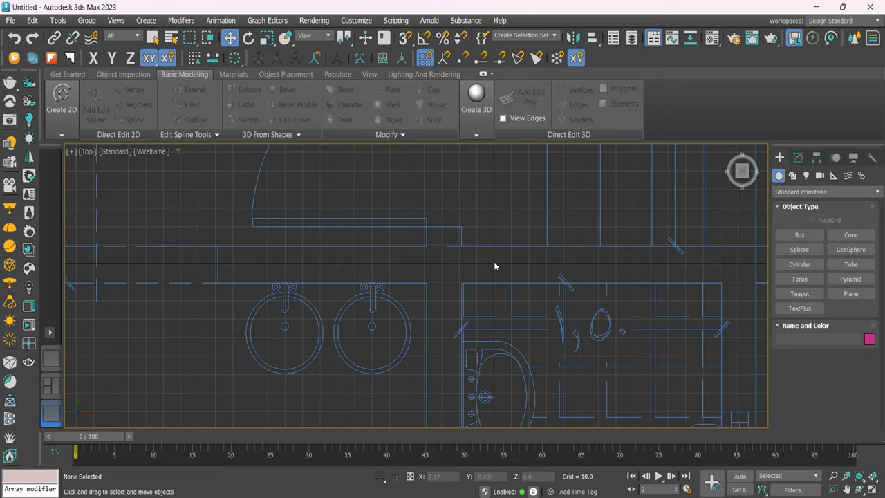
{"action": "scroll", "coordinate": [491, 270], "scroll_direction": "down", "scroll_amount": 1}
{"action": "scroll", "coordinate": [491, 270], "scroll_direction": "down", "scroll_amount": 4}
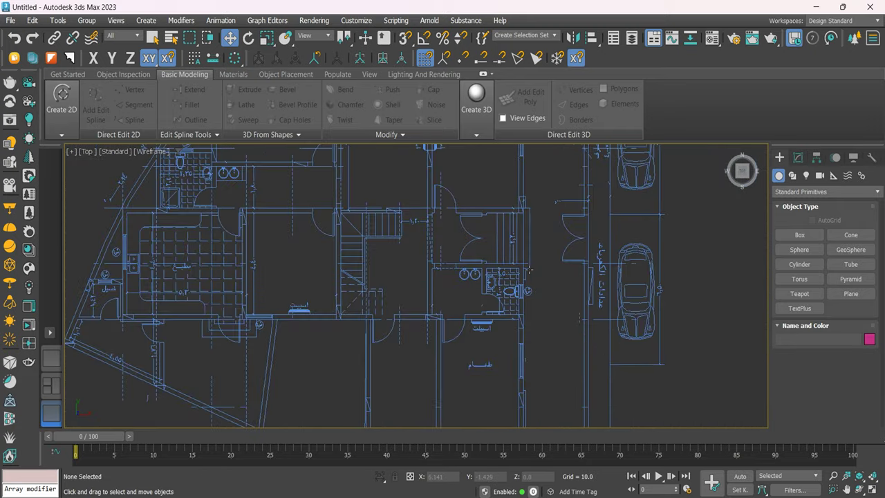
{"action": "scroll", "coordinate": [557, 305], "scroll_direction": "down", "scroll_amount": 4}
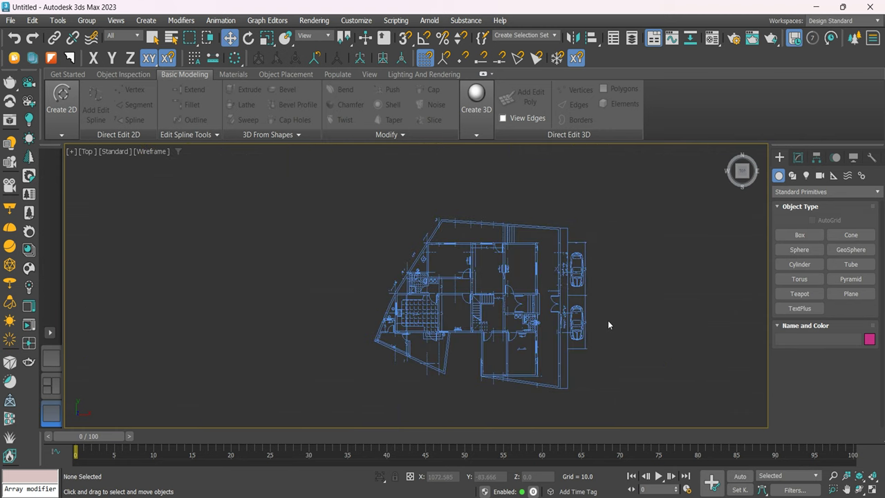
{"action": "left_click_drag", "start_coordinate": [632, 178], "coordinate": [345, 420]}
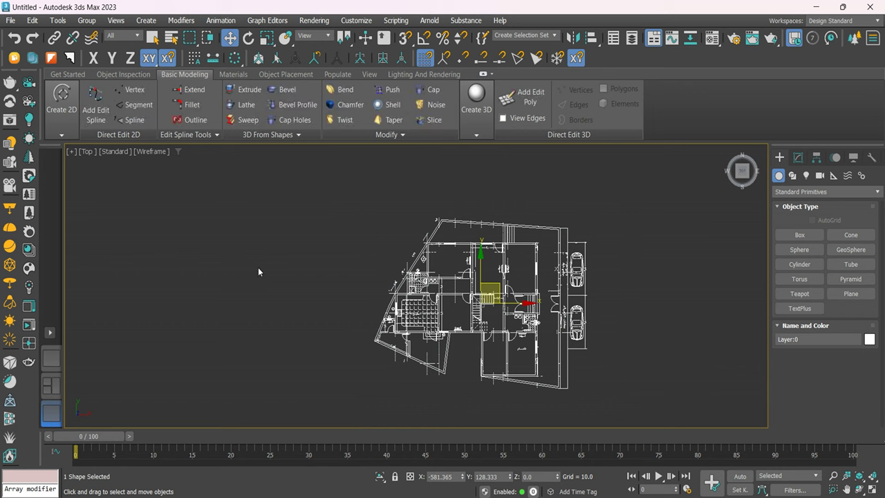
{"action": "left_click", "coordinate": [86, 21]}
{"action": "left_click", "coordinate": [106, 43]}
{"action": "type", "text": "cad"}
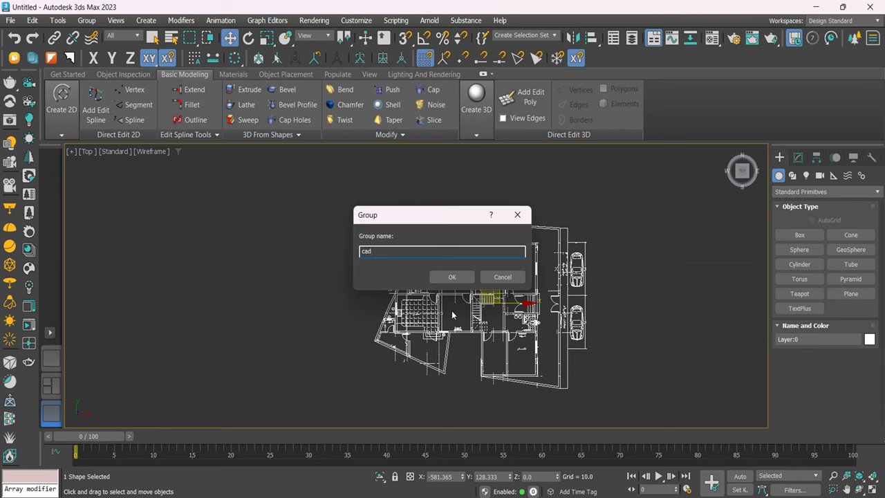
{"action": "left_click", "coordinate": [450, 277]}
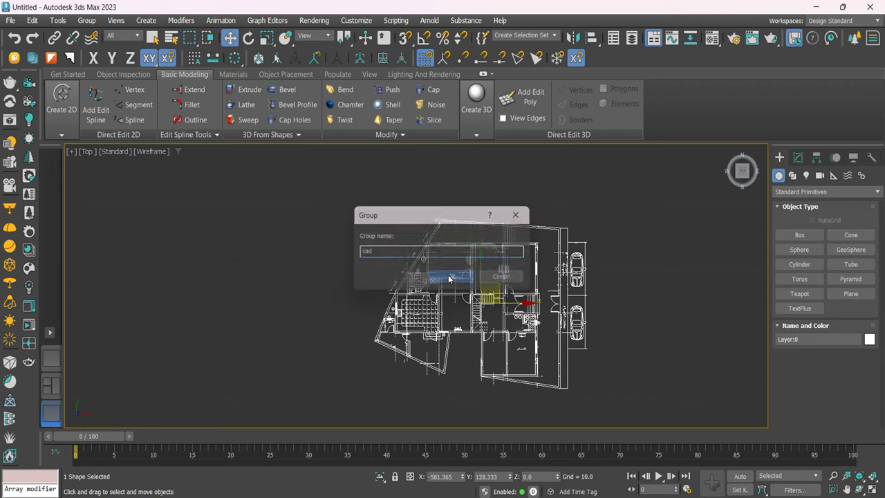
{"action": "left_click", "coordinate": [546, 270]}
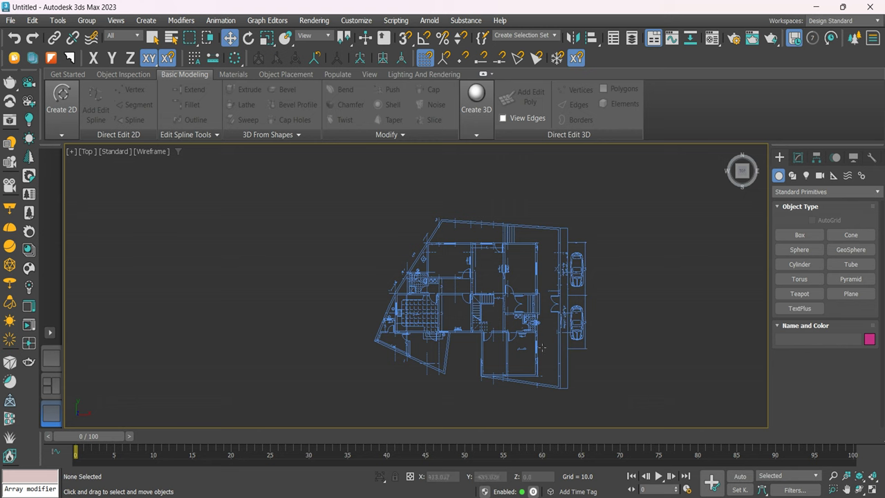
{"action": "left_click", "coordinate": [537, 299]}
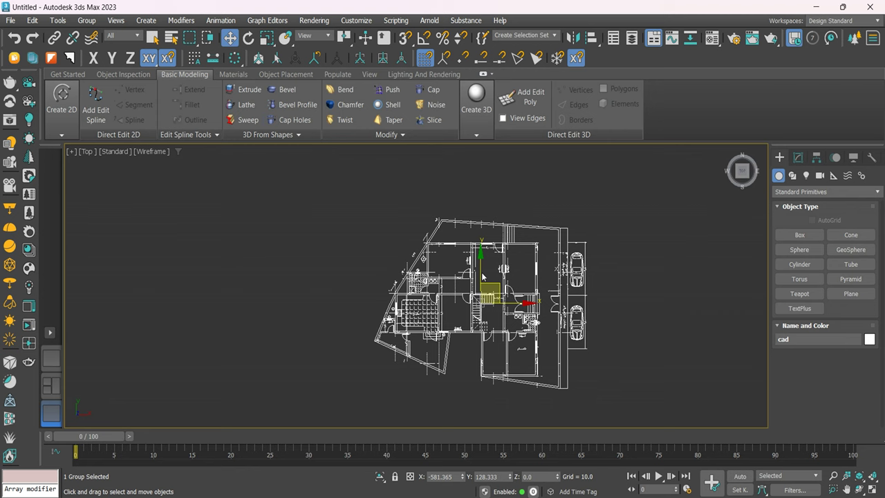
{"action": "mouse_move", "coordinate": [498, 289]}
{"action": "left_mouse_down"}
{"action": "mouse_move", "coordinate": [719, 157]}
{"action": "mouse_move", "coordinate": [363, 288]}
{"action": "mouse_move", "coordinate": [249, 224]}
{"action": "mouse_move", "coordinate": [83, 207]}
{"action": "mouse_move", "coordinate": [420, 178]}
{"action": "mouse_move", "coordinate": [512, 257]}
{"action": "mouse_move", "coordinate": [498, 286]}
{"action": "left_mouse_up"}
{"action": "left_click", "coordinate": [702, 258]}
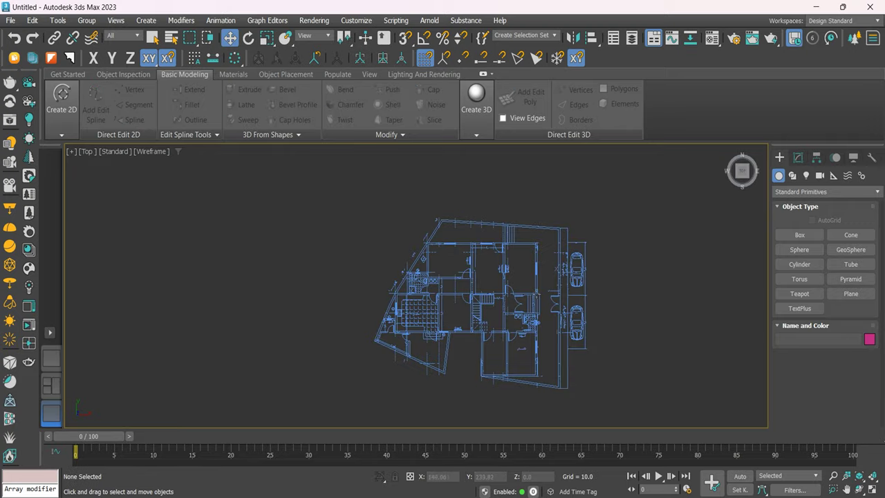
{"action": "left_click", "coordinate": [536, 294]}
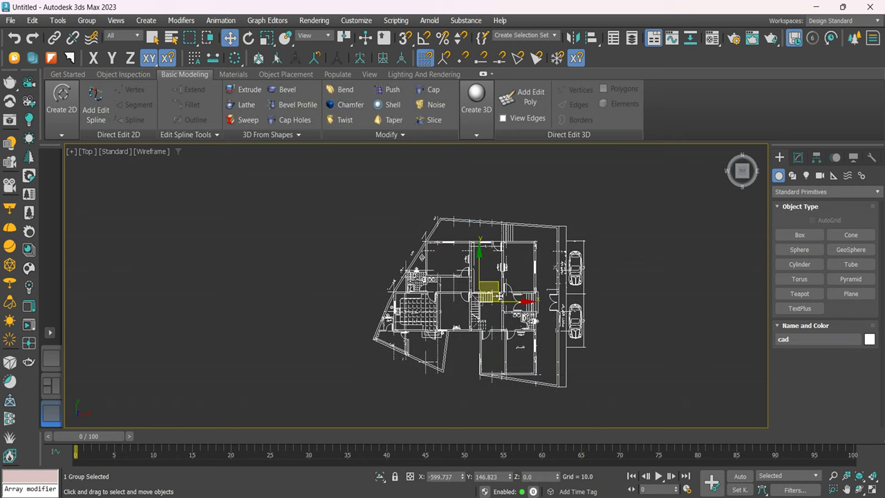
{"action": "left_click", "coordinate": [623, 273]}
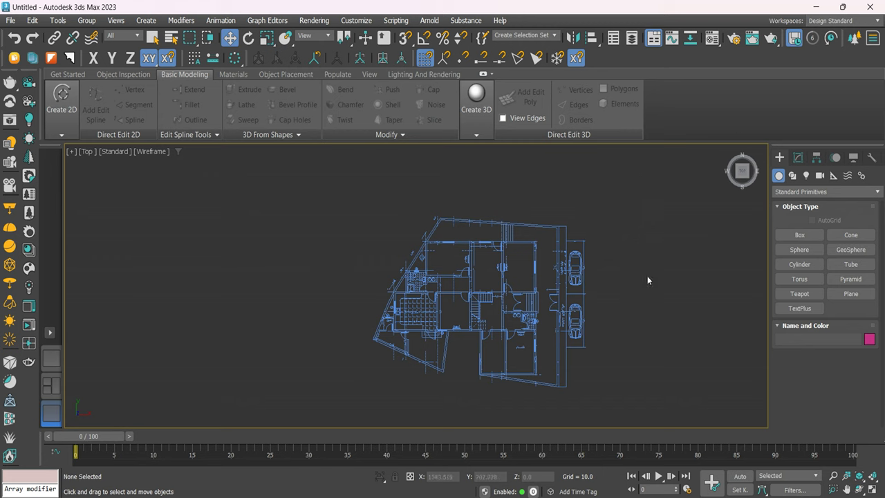
Open the Layer Explorer and create a new layer named cad
{"action": "left_click", "coordinate": [633, 39]}
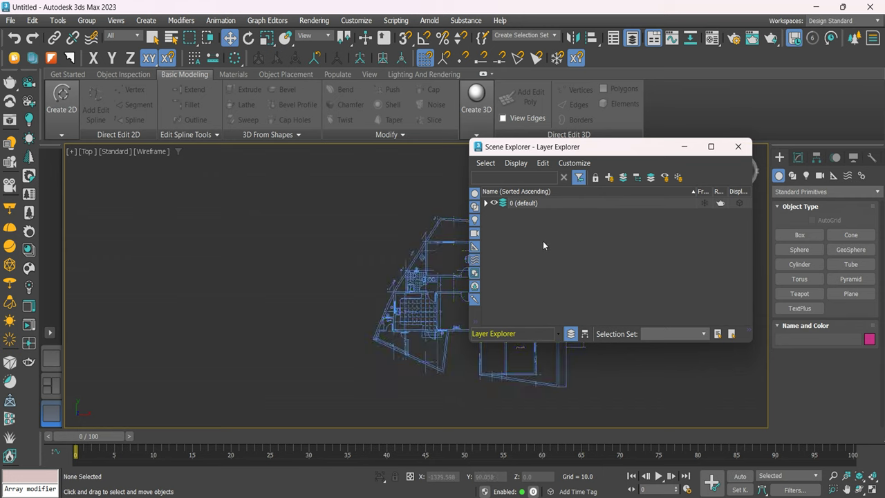
{"action": "left_click", "coordinate": [609, 177]}
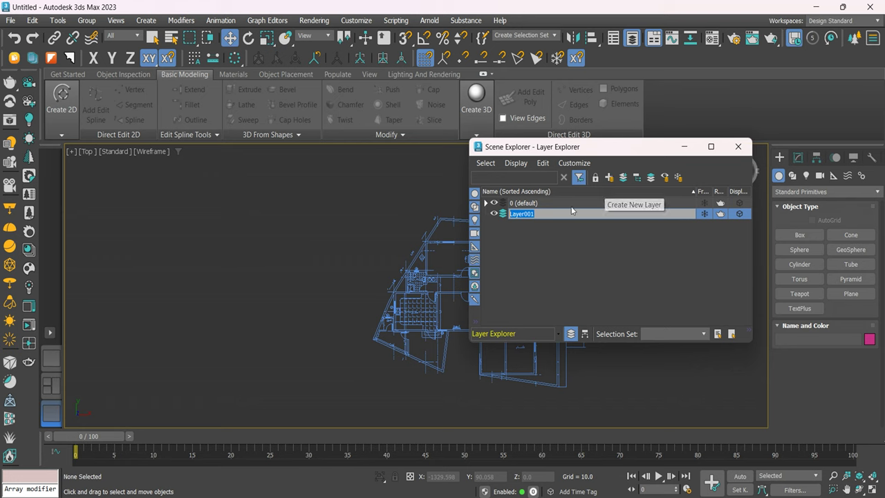
{"action": "type", "text": "cad"}
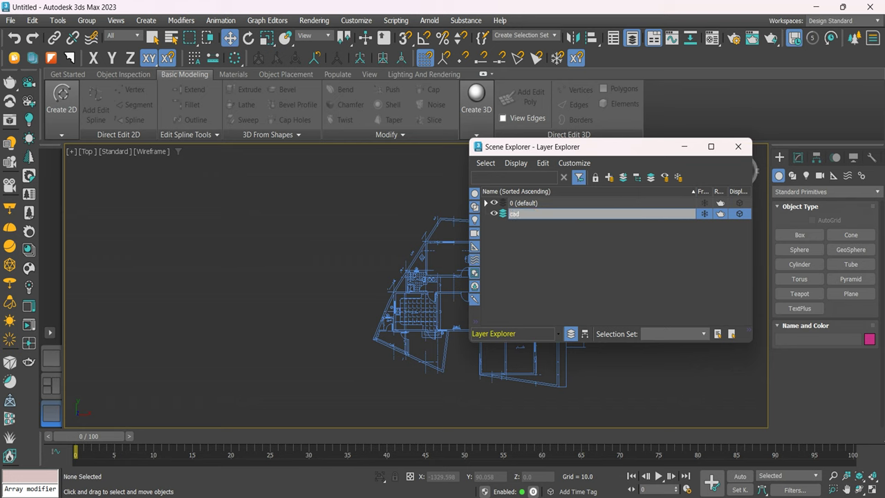
{"action": "key", "text": "Return"}
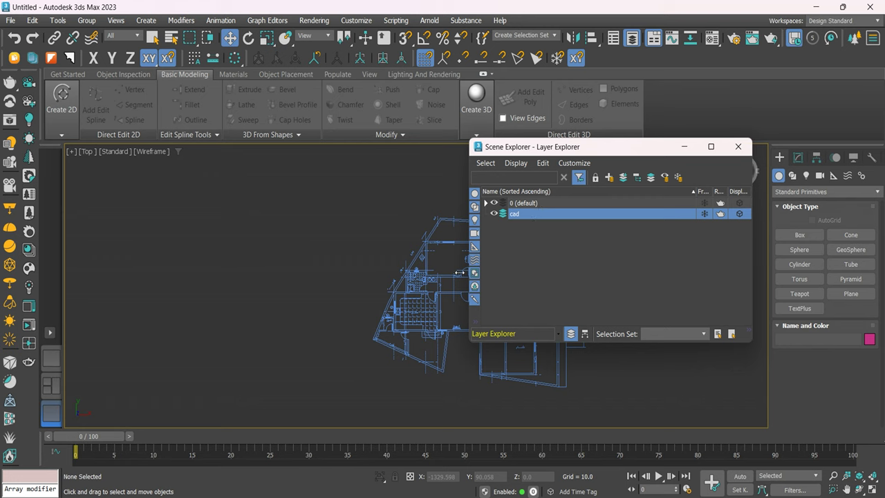
Move the Layer:0 drawing into the cad layer and check it by toggling visibility
{"action": "left_click", "coordinate": [485, 202]}
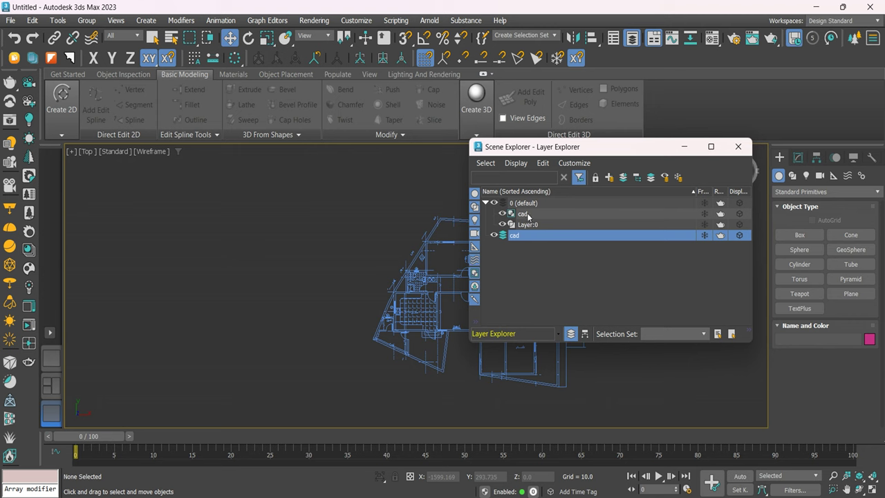
{"action": "left_click", "coordinate": [528, 252]}
{"action": "mouse_move", "coordinate": [527, 225]}
{"action": "left_mouse_down"}
{"action": "mouse_move", "coordinate": [519, 235]}
{"action": "mouse_move", "coordinate": [518, 226]}
{"action": "left_mouse_up"}
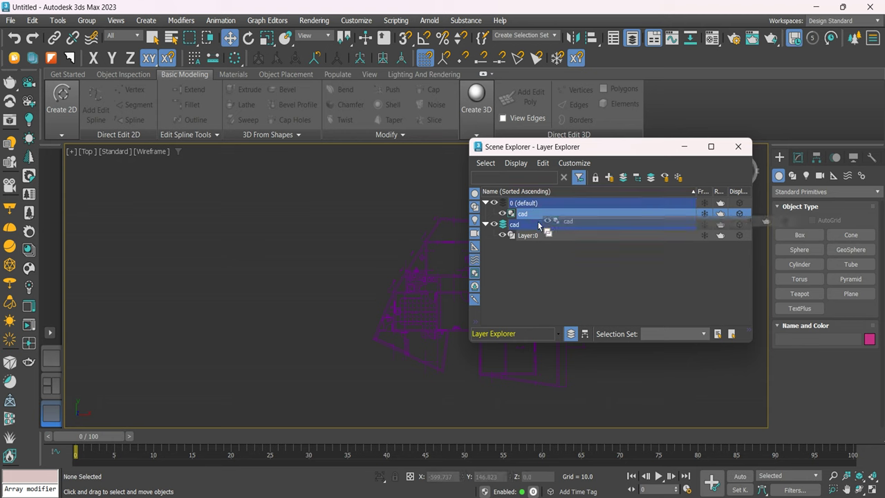
{"action": "left_click", "coordinate": [526, 258]}
{"action": "left_click", "coordinate": [494, 214]}
{"action": "double_click", "coordinate": [493, 213]}
{"action": "double_click", "coordinate": [493, 214]}
{"action": "left_click", "coordinate": [494, 213]}
{"action": "double_click", "coordinate": [494, 213]}
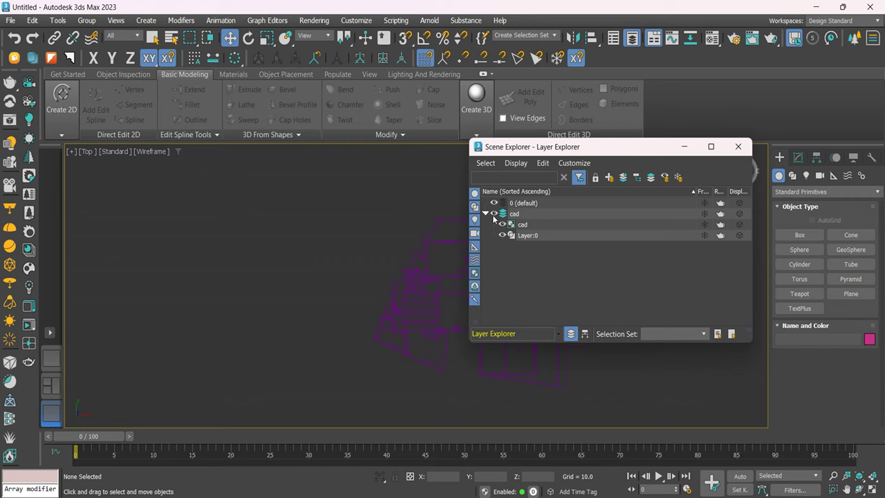
{"action": "left_click", "coordinate": [485, 214]}
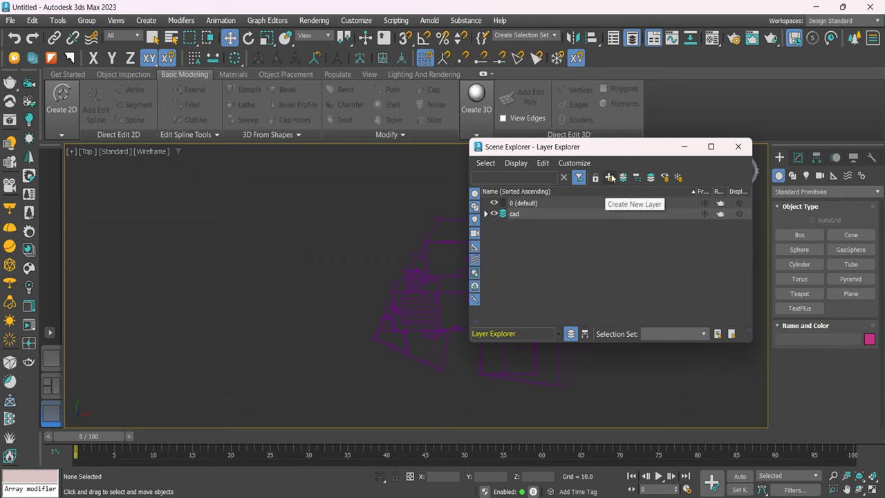
Create another empty layer named max
{"action": "left_click", "coordinate": [609, 178]}
{"action": "type", "text": "mi"}
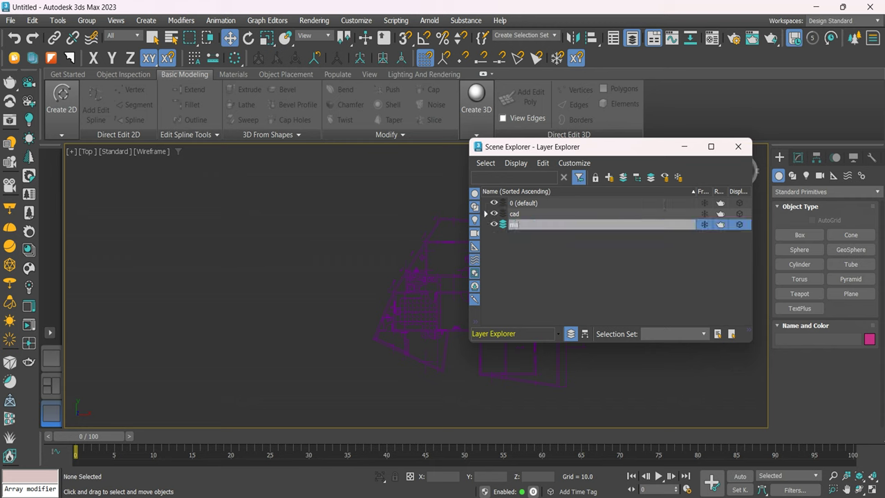
{"action": "type", "text": "s"}
{"action": "key", "text": "Return"}
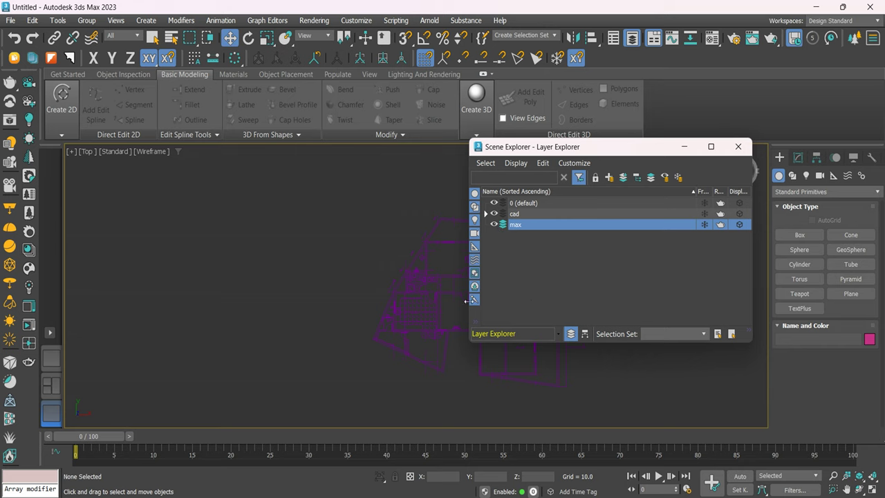
Widen the Layer Explorer and resize its columns so Display as Box is readable
{"action": "left_click_drag", "start_coordinate": [469, 320], "coordinate": [227, 322]}
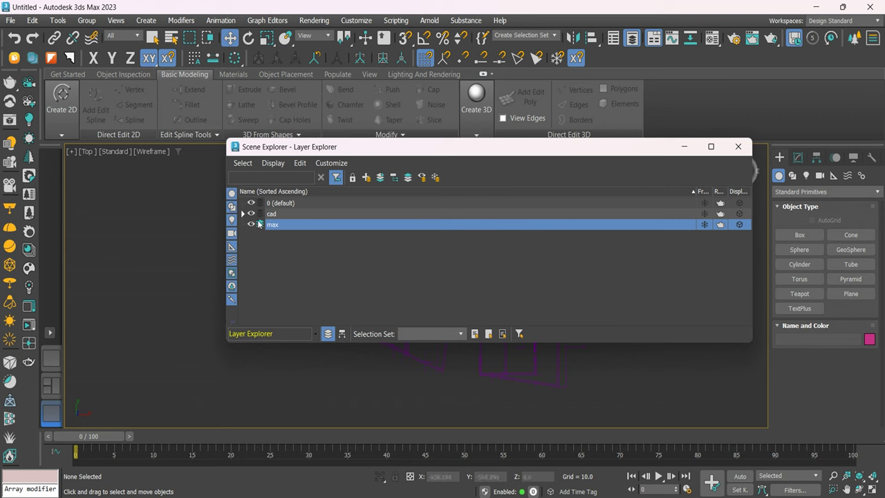
{"action": "left_click", "coordinate": [270, 215]}
{"action": "right_click", "coordinate": [272, 210]}
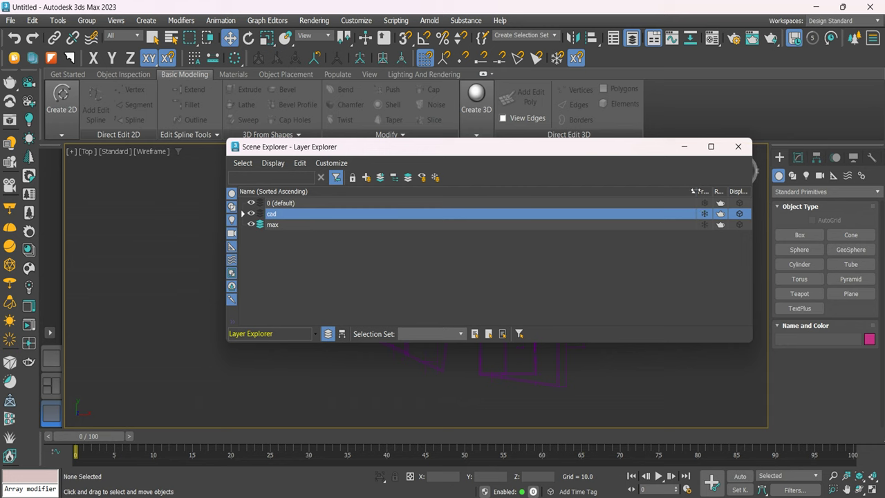
{"action": "left_click_drag", "start_coordinate": [696, 191], "coordinate": [568, 207]}
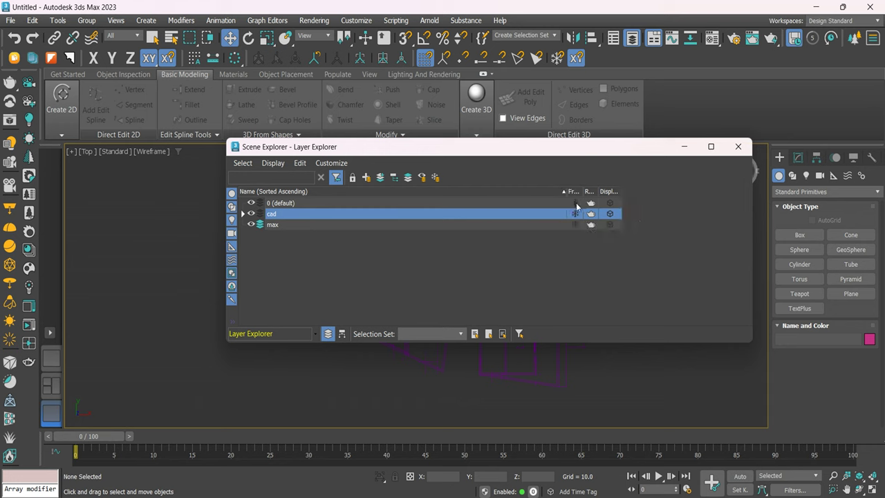
{"action": "left_click_drag", "start_coordinate": [599, 192], "coordinate": [654, 192]}
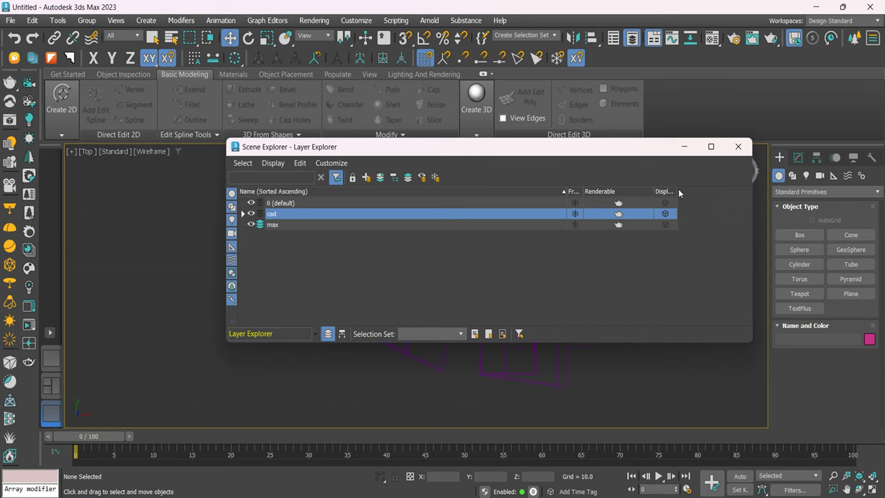
{"action": "left_click_drag", "start_coordinate": [676, 190], "coordinate": [725, 190]}
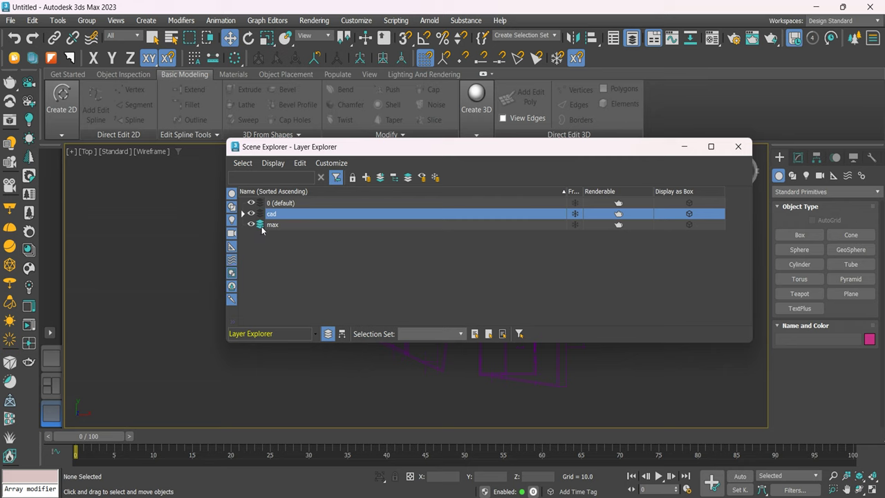
With layer max selected, draw test box Box001, confirm it sits under max, then delete it
{"action": "left_click", "coordinate": [270, 227]}
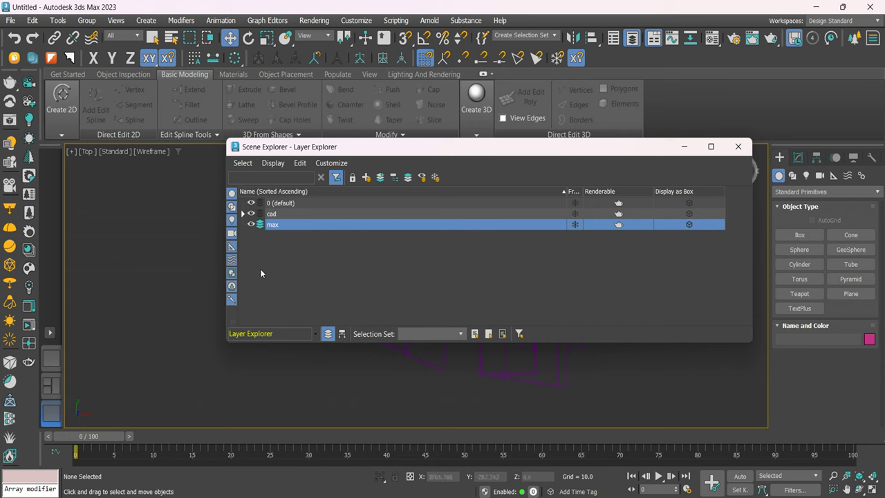
{"action": "left_click", "coordinate": [799, 235]}
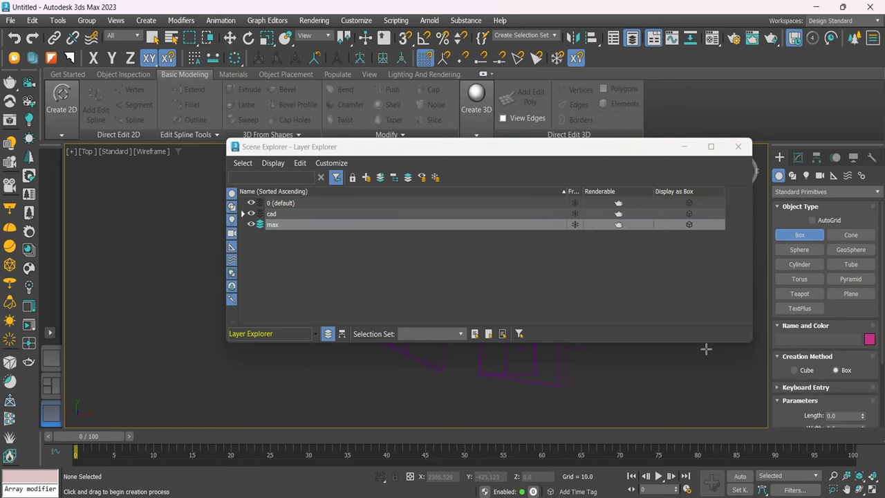
{"action": "left_click_drag", "start_coordinate": [696, 360], "coordinate": [636, 397]}
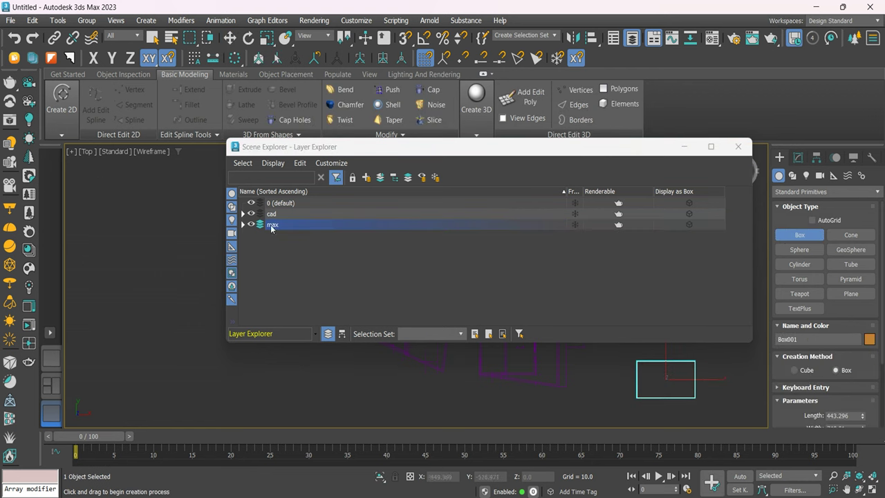
{"action": "left_click", "coordinate": [243, 224]}
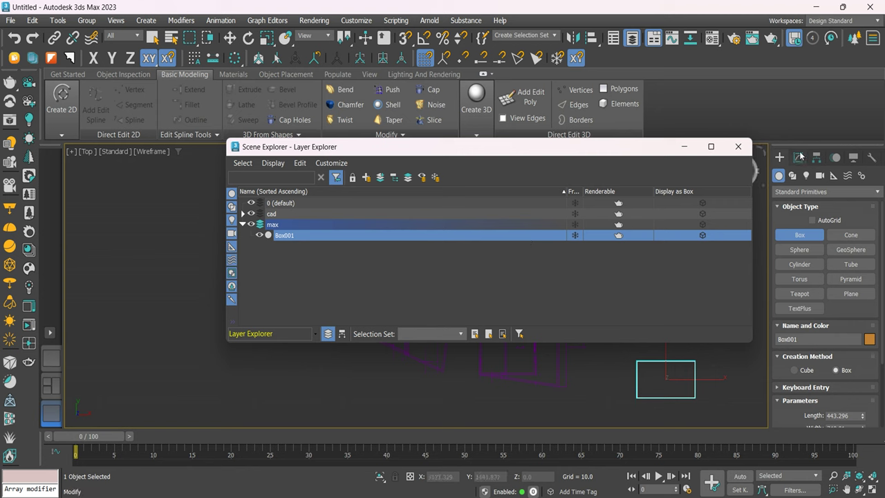
{"action": "left_click", "coordinate": [799, 157]}
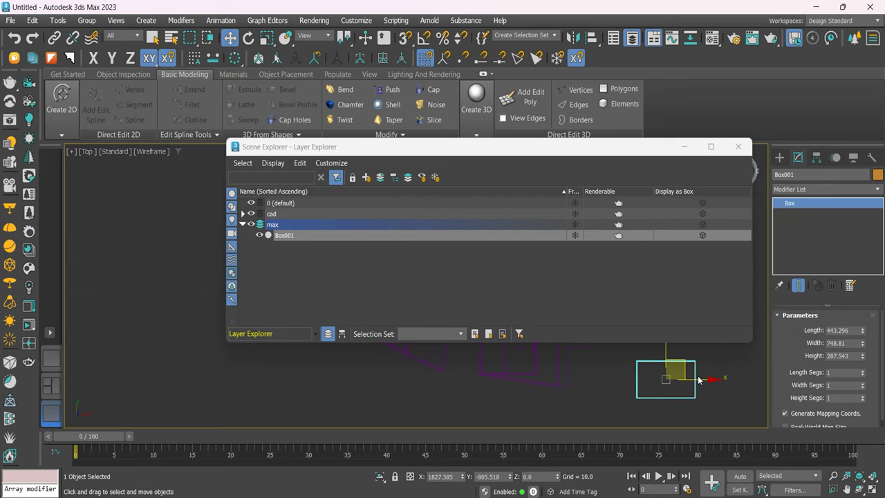
{"action": "key", "text": "Delete"}
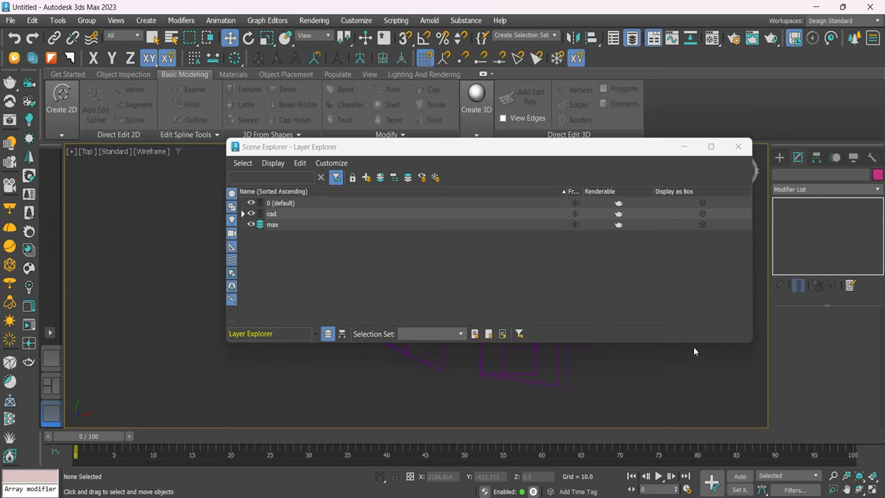
Close the Layer Explorer, select the floor plan and set its object colour to orange
{"action": "left_click", "coordinate": [738, 147]}
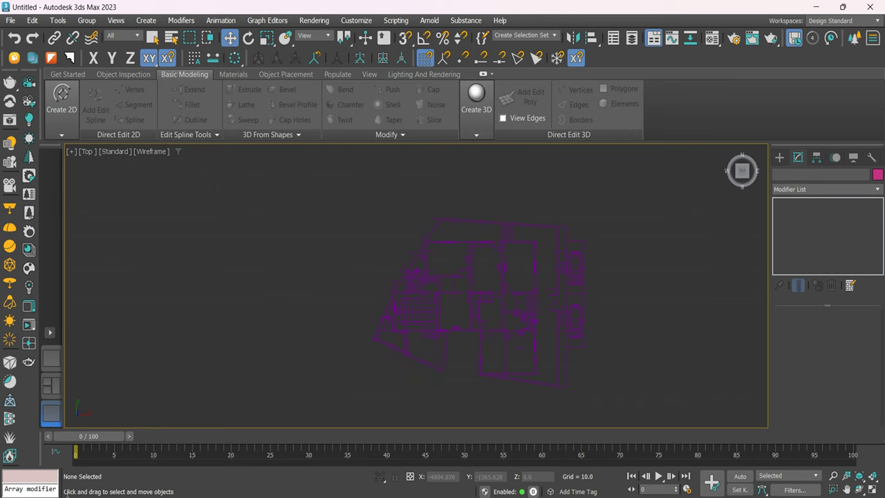
{"action": "scroll", "coordinate": [501, 291], "scroll_direction": "up", "scroll_amount": 2}
{"action": "scroll", "coordinate": [508, 284], "scroll_direction": "up", "scroll_amount": 2}
{"action": "scroll", "coordinate": [529, 250], "scroll_direction": "up", "scroll_amount": 4}
{"action": "left_click", "coordinate": [593, 339]}
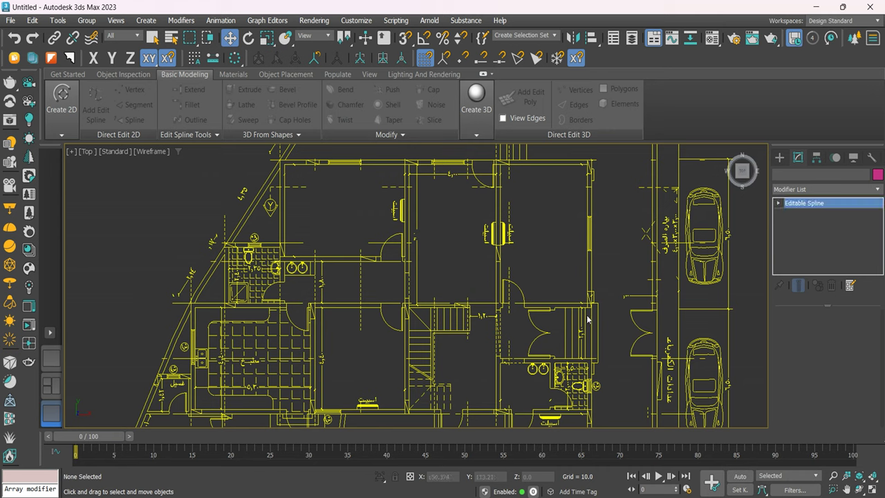
{"action": "left_click", "coordinate": [877, 174]}
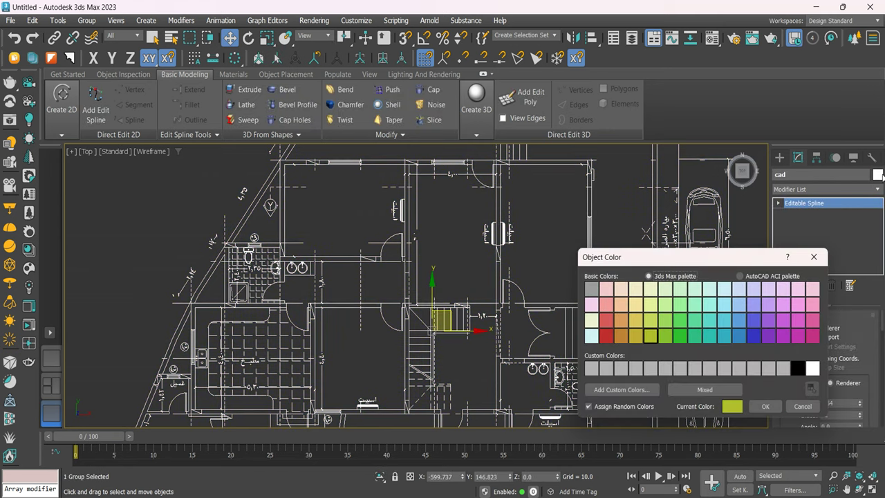
{"action": "left_click", "coordinate": [622, 338]}
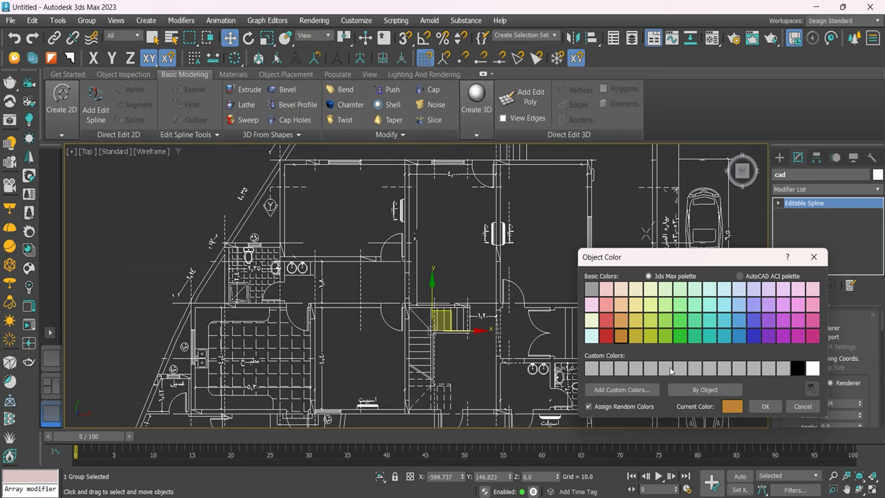
{"action": "left_click", "coordinate": [764, 406]}
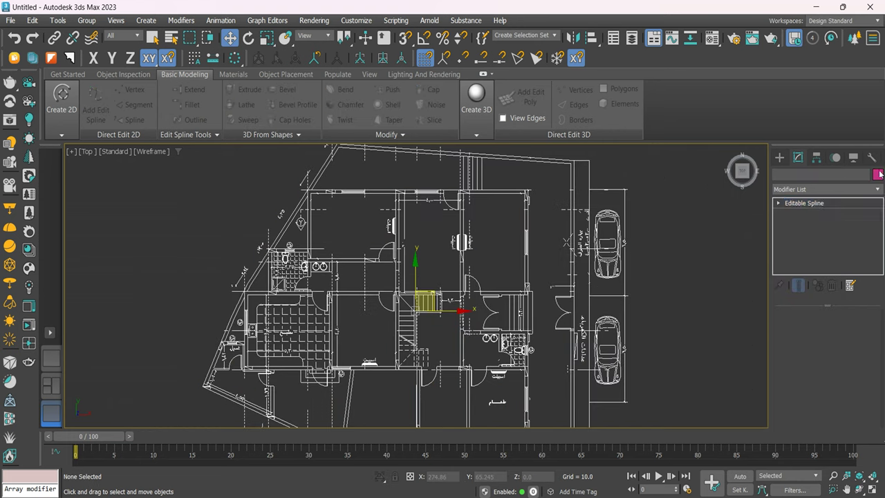
{"action": "left_click", "coordinate": [878, 175]}
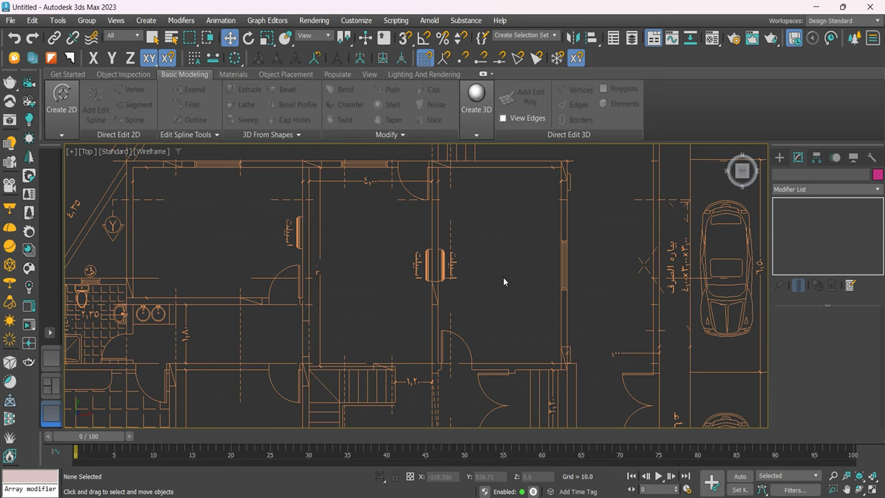
Pan and zoom the Top view to frame the floor plan and the car
{"action": "mouse_move", "coordinate": [504, 282]}
{"action": "middle_mouse_down"}
{"action": "mouse_move", "coordinate": [521, 310]}
{"action": "mouse_move", "coordinate": [571, 262]}
{"action": "middle_mouse_up"}
{"action": "scroll", "coordinate": [609, 183], "scroll_direction": "up", "scroll_amount": 3}
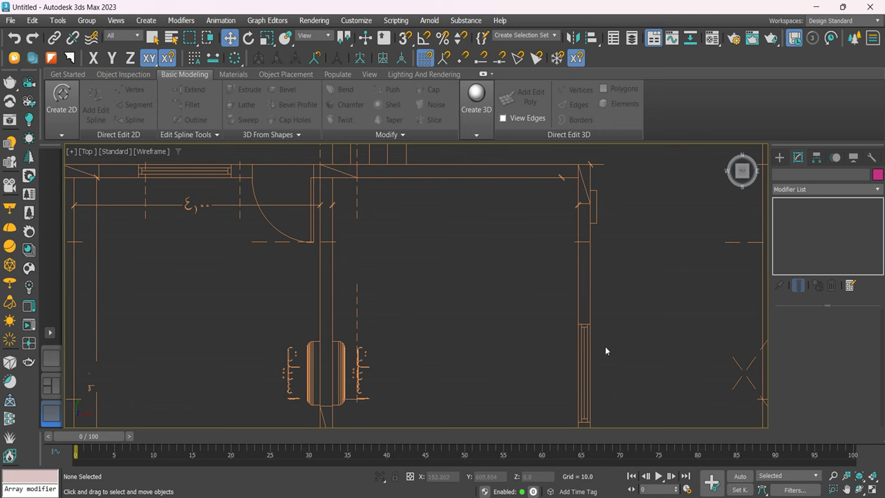
{"action": "scroll", "coordinate": [605, 345], "scroll_direction": "down", "scroll_amount": 4}
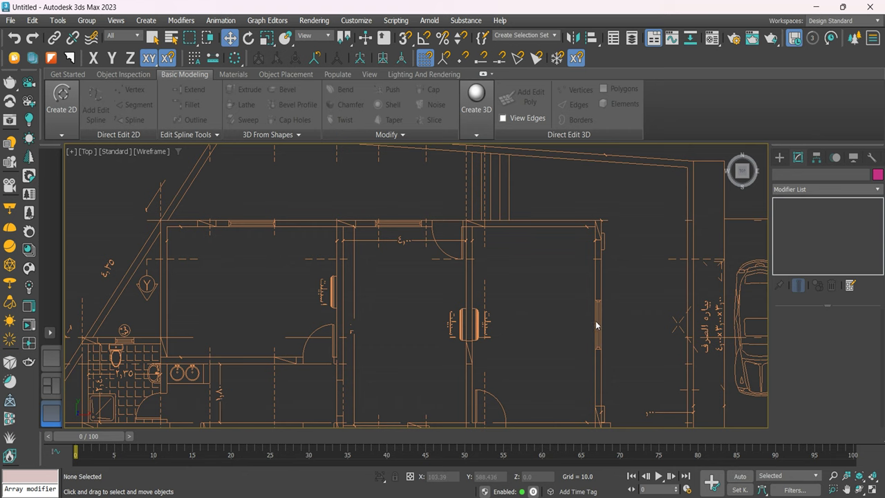
{"action": "middle_click_drag", "start_coordinate": [610, 334], "coordinate": [687, 346]}
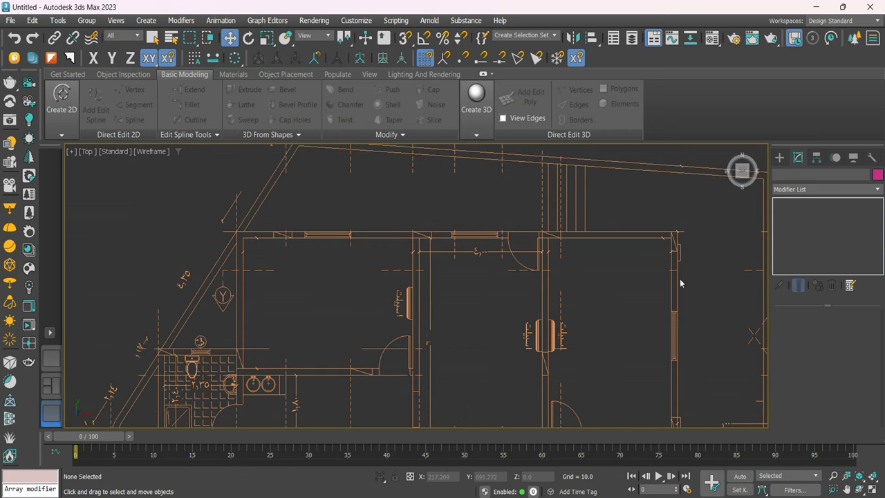
{"action": "middle_click_drag", "start_coordinate": [680, 284], "coordinate": [588, 238]}
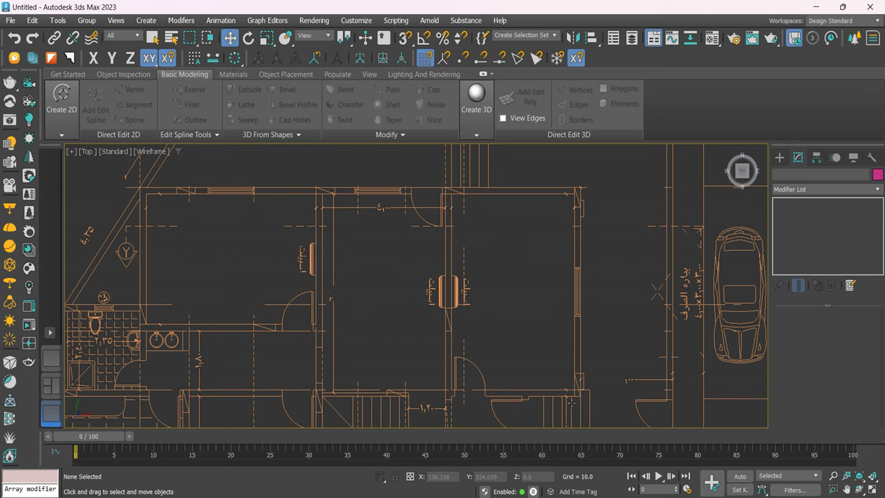
{"action": "scroll", "coordinate": [595, 207], "scroll_direction": "up", "scroll_amount": 3}
{"action": "scroll", "coordinate": [581, 204], "scroll_direction": "up", "scroll_amount": 2}
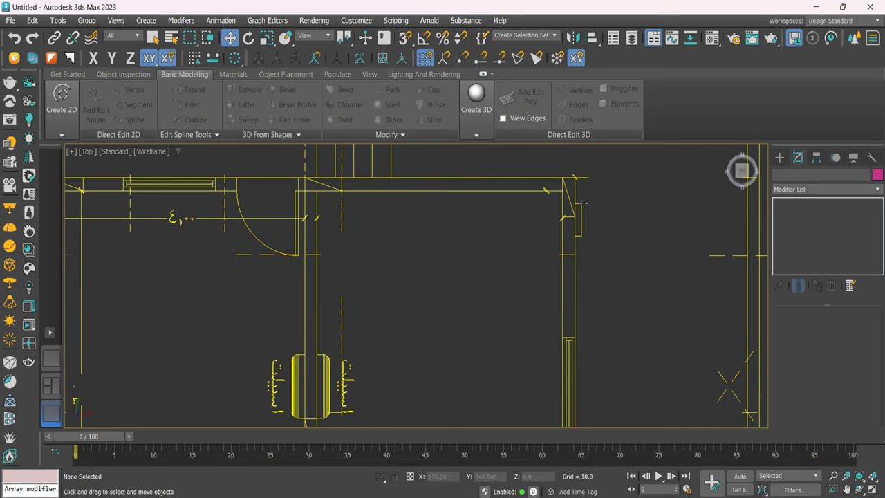
{"action": "scroll", "coordinate": [584, 236], "scroll_direction": "down", "scroll_amount": 3}
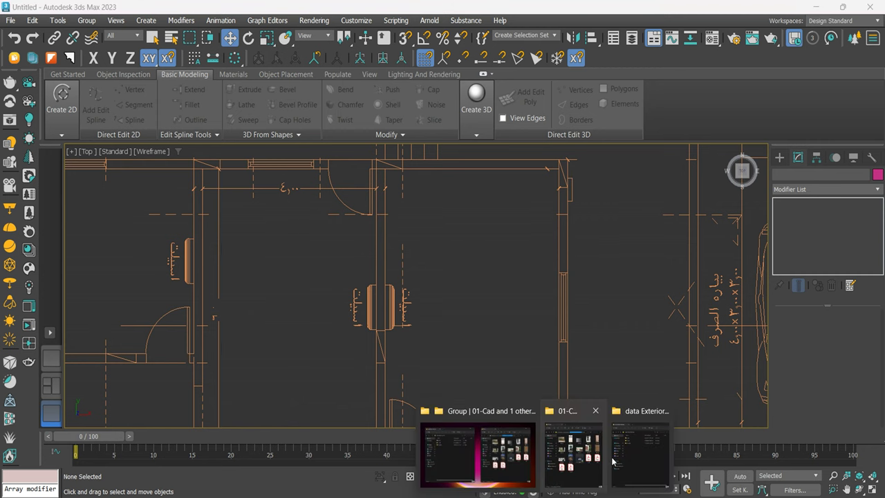
Open the الواجهات PDF with the east and north facades in Acrobat, then minimize Acrobat
{"action": "left_click", "coordinate": [574, 457]}
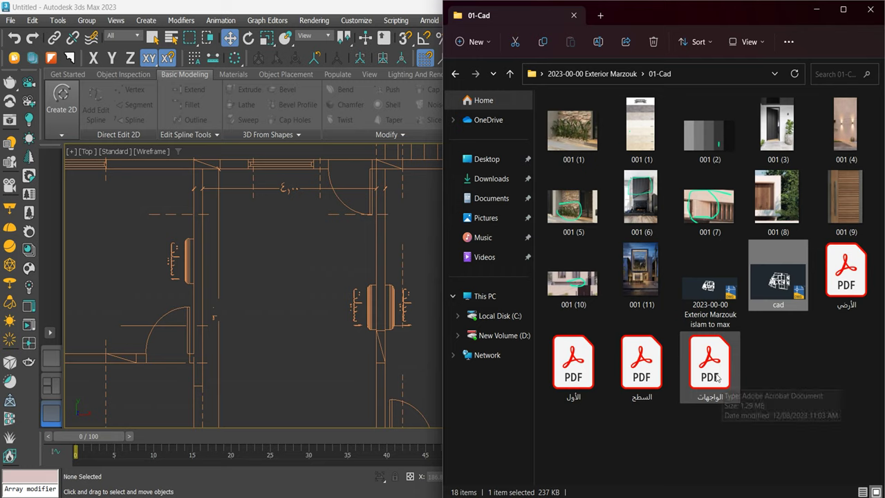
{"action": "left_click", "coordinate": [716, 375]}
{"action": "double_click", "coordinate": [716, 375]}
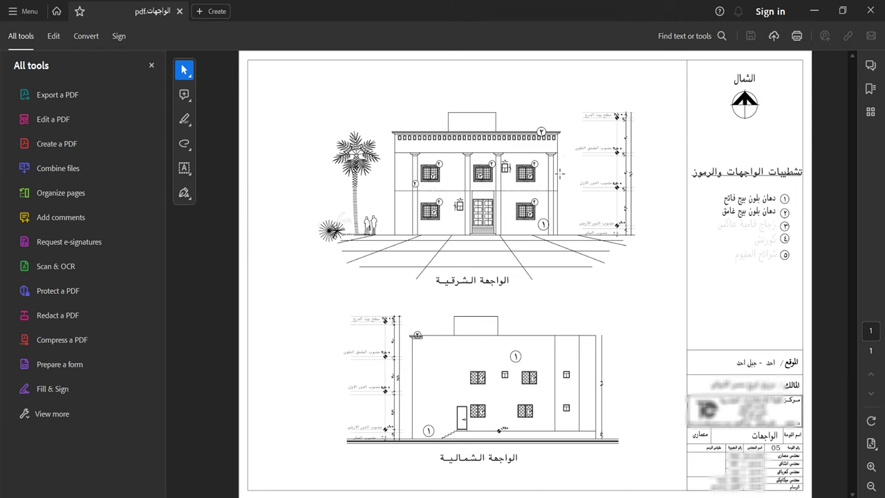
{"action": "left_click", "coordinate": [813, 12]}
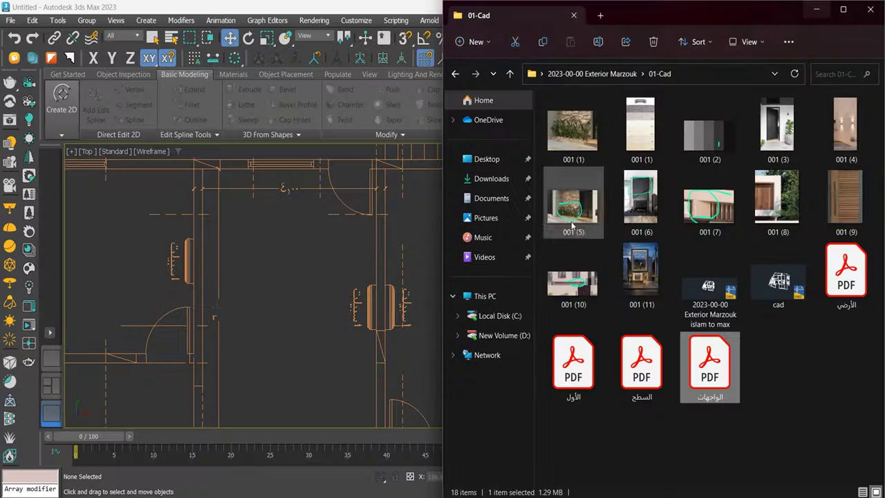
{"action": "left_click", "coordinate": [329, 227]}
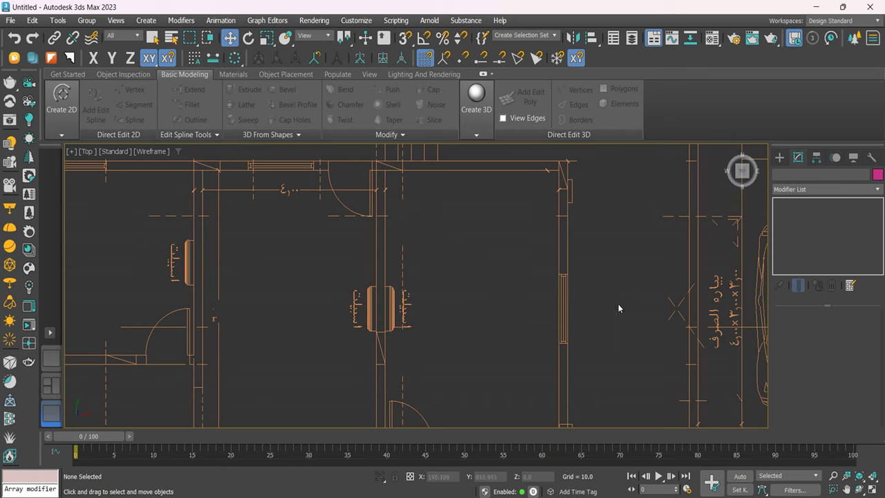
{"action": "scroll", "coordinate": [618, 309], "scroll_direction": "down", "scroll_amount": 2}
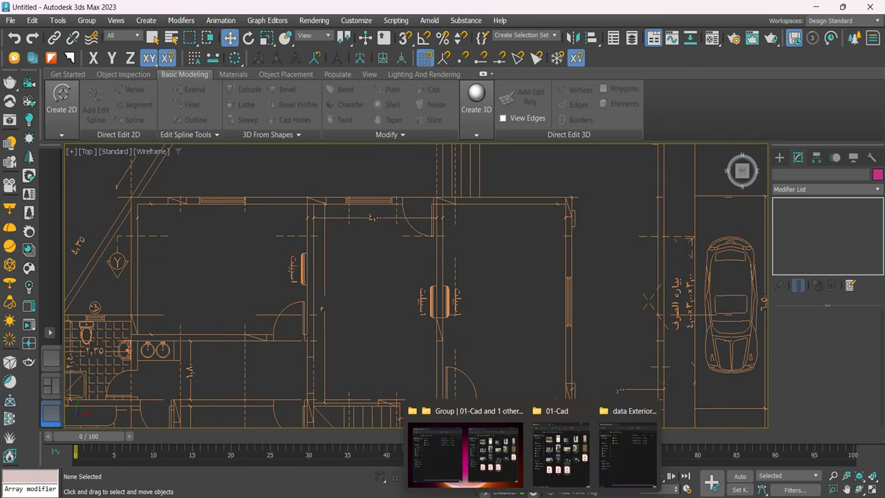
Open the 001 (11) dusk facade image from the 01-Cad folder in Windows Photo Viewer
{"action": "left_click", "coordinate": [557, 462]}
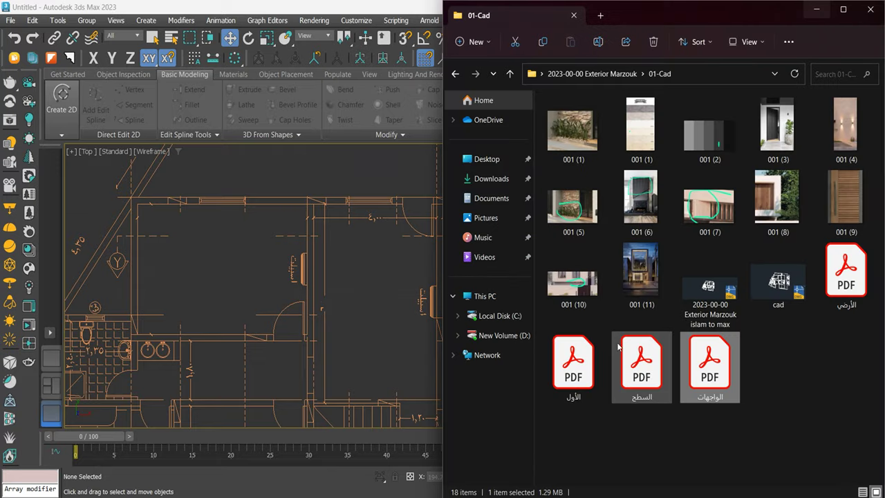
{"action": "double_click", "coordinate": [633, 286]}
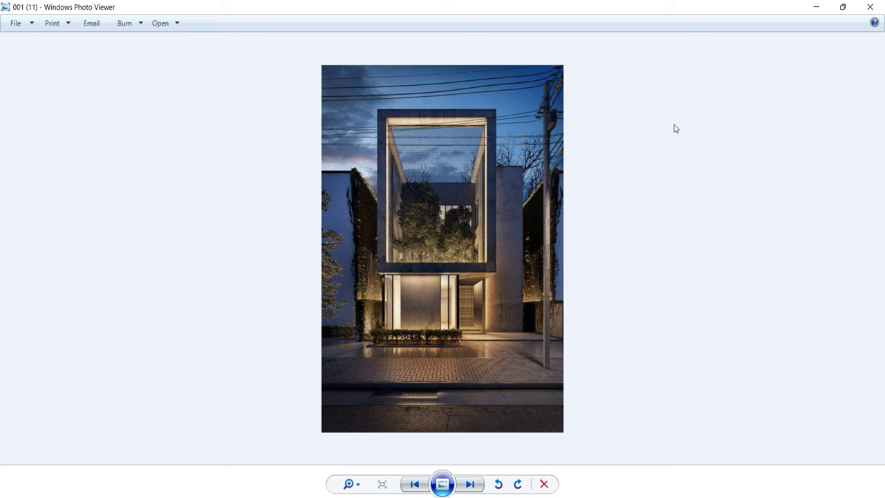
Step through the reference images past 001 (5) and 001 (6), then close Photo Viewer and the folder
{"action": "left_click", "coordinate": [465, 488]}
{"action": "left_click", "coordinate": [465, 487]}
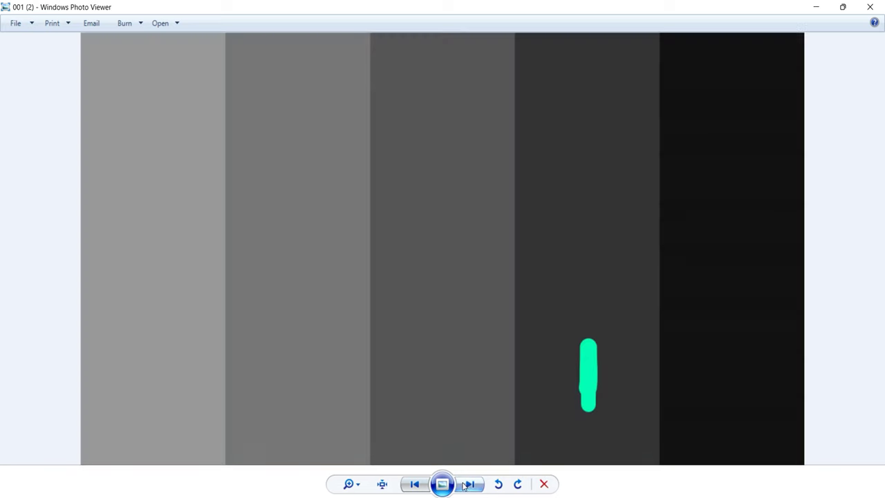
{"action": "left_click", "coordinate": [465, 486]}
{"action": "left_click", "coordinate": [465, 486]}
{"action": "left_click", "coordinate": [465, 486]}
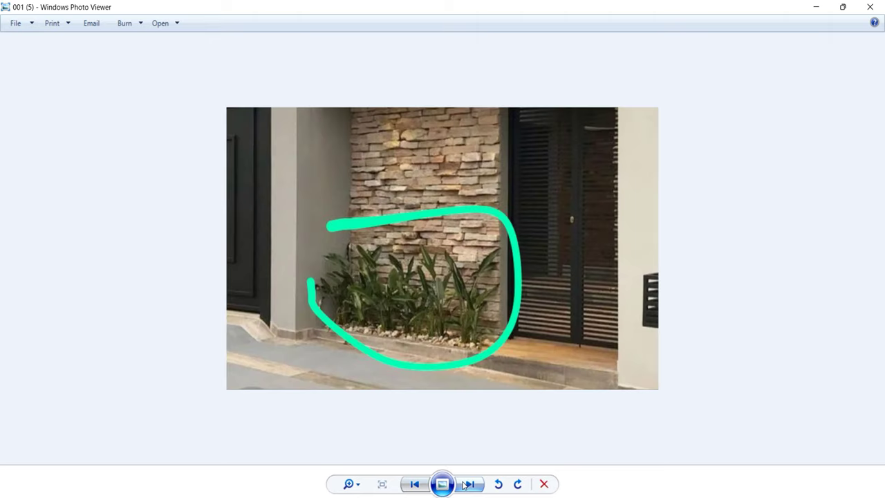
{"action": "left_click", "coordinate": [464, 485]}
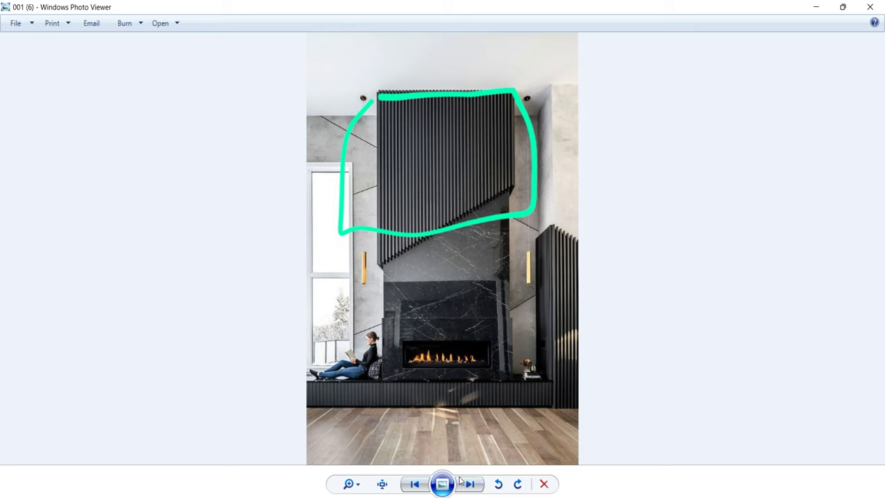
{"action": "left_click", "coordinate": [465, 484]}
{"action": "left_click", "coordinate": [465, 484]}
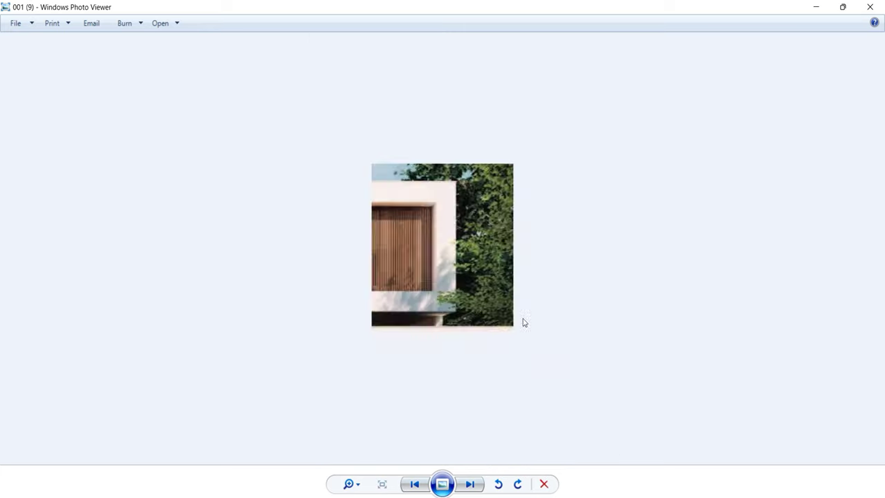
{"action": "scroll", "coordinate": [519, 320], "scroll_direction": "down", "scroll_amount": 3}
{"action": "left_click", "coordinate": [870, 7]}
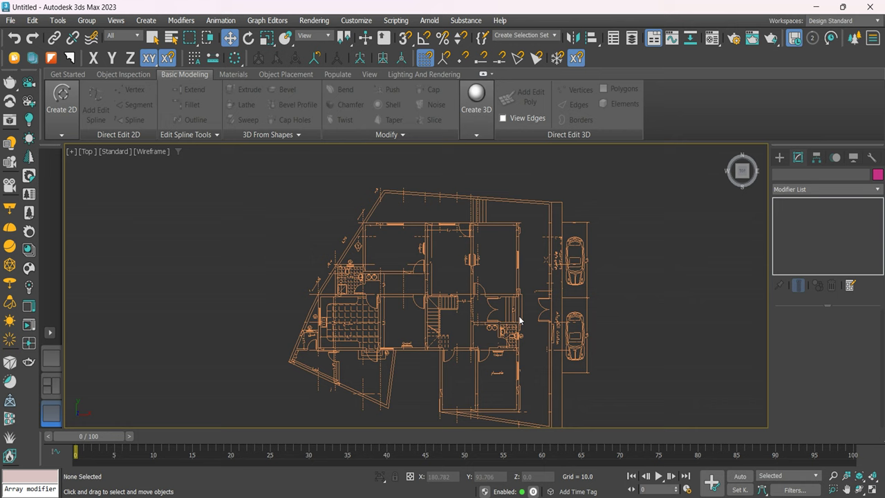
Zoom into the plan in the Top viewport and show Standard Primitives in the Create panel
{"action": "scroll", "coordinate": [529, 342], "scroll_direction": "up", "scroll_amount": 3}
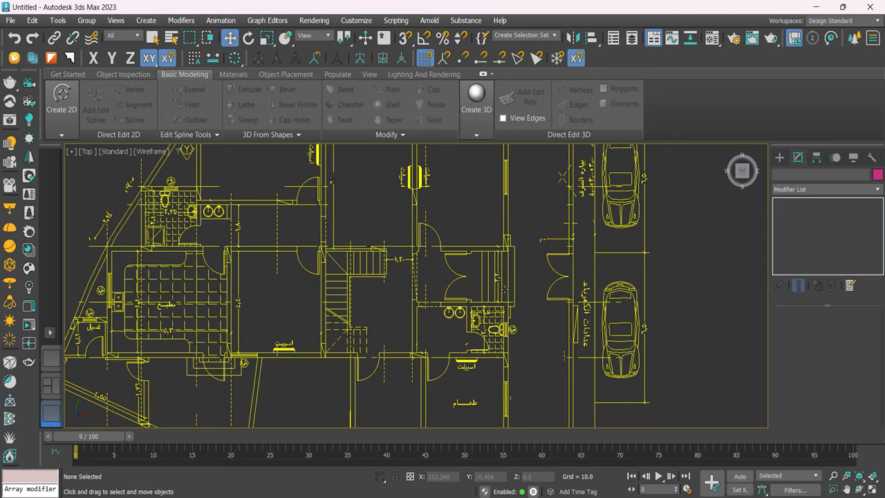
{"action": "scroll", "coordinate": [510, 289], "scroll_direction": "up", "scroll_amount": 3}
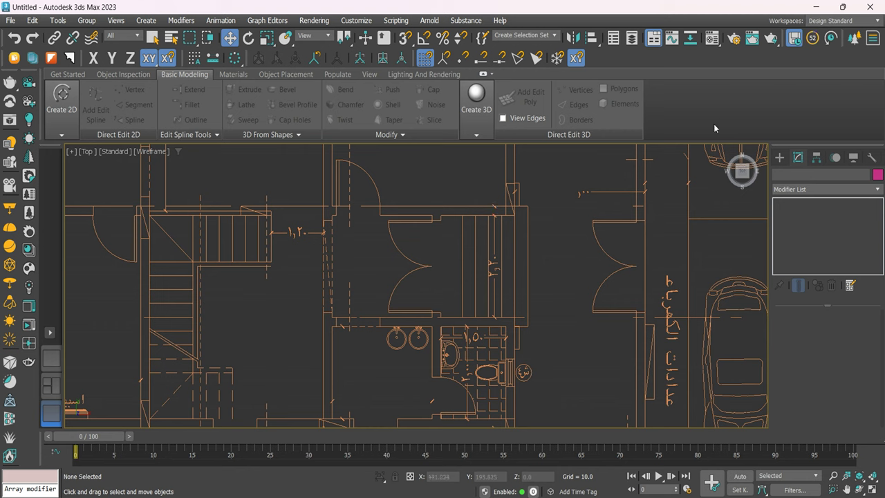
{"action": "left_click", "coordinate": [779, 158]}
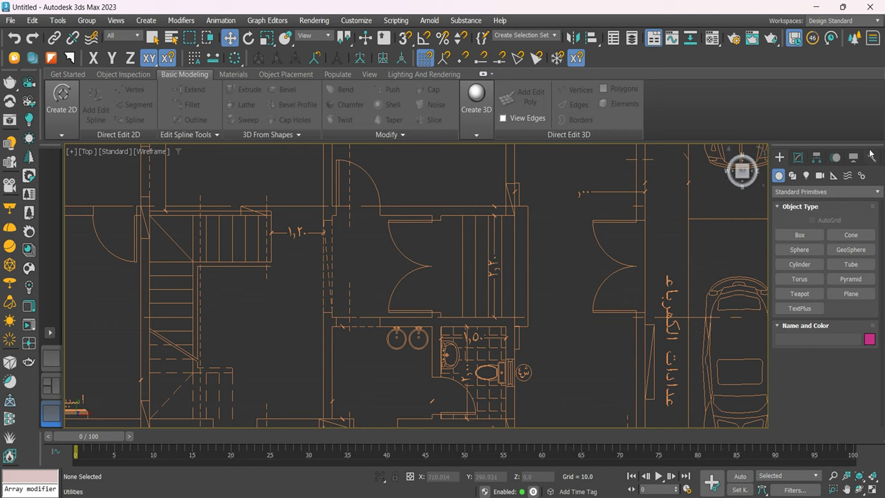
Cycle through the command panel tabs and come back to the Create tab
{"action": "left_click", "coordinate": [797, 158]}
{"action": "left_click", "coordinate": [817, 158]}
{"action": "left_click", "coordinate": [836, 157]}
{"action": "left_click", "coordinate": [854, 157]}
{"action": "left_click", "coordinate": [871, 157]}
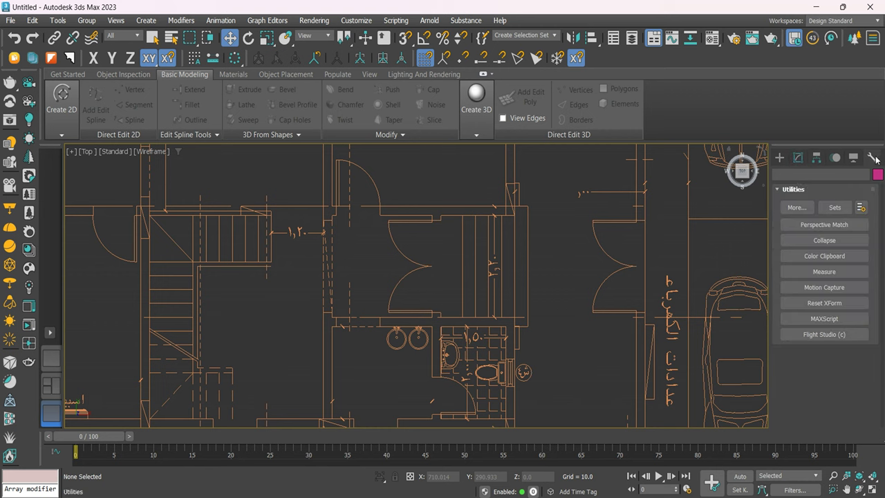
{"action": "left_click", "coordinate": [779, 158]}
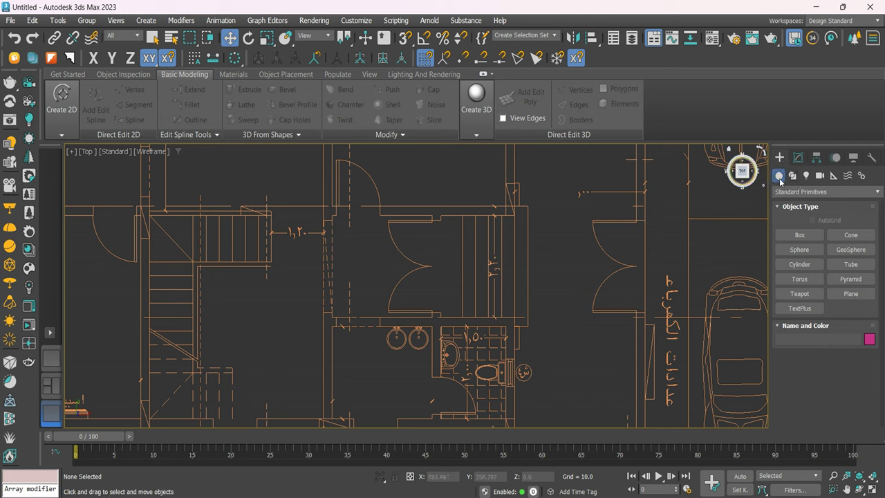
Browse the Shapes, Lights and Cameras categories, then return to Geometry
{"action": "left_click", "coordinate": [792, 176]}
{"action": "left_click", "coordinate": [806, 175]}
{"action": "left_click", "coordinate": [820, 176]}
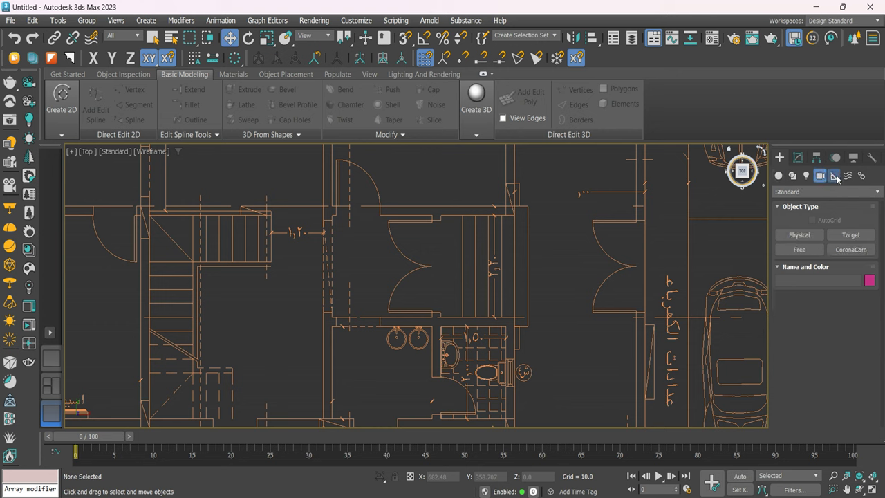
{"action": "left_click", "coordinate": [834, 175]}
{"action": "left_click", "coordinate": [861, 175]}
{"action": "left_click", "coordinate": [779, 175]}
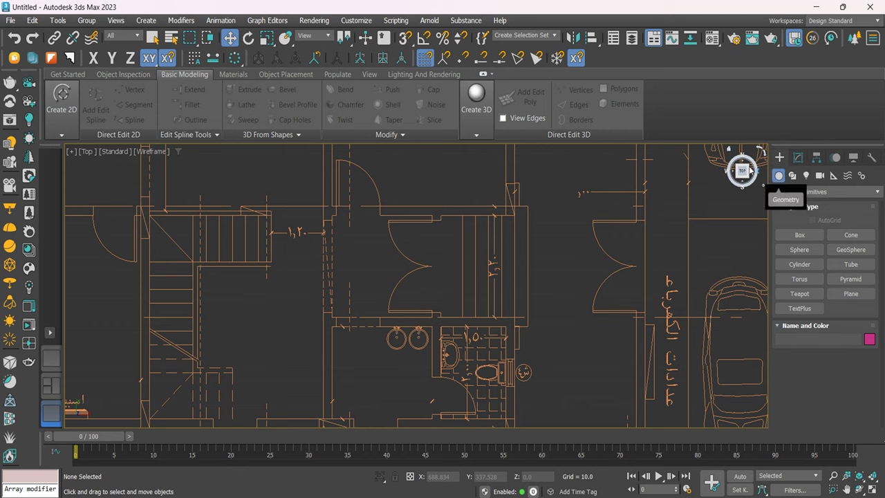
Check the Modify panel, then revisit Shapes, Lights and Cameras before returning to Standard Primitives
{"action": "left_click", "coordinate": [797, 158]}
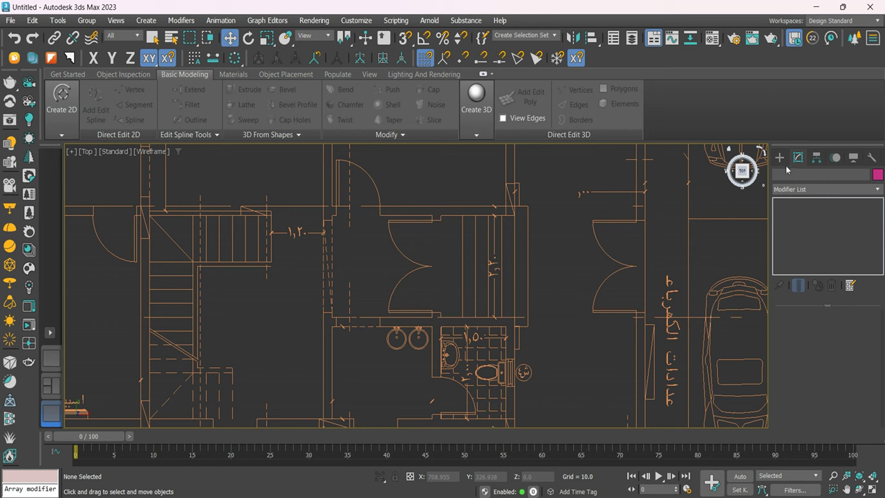
{"action": "left_click", "coordinate": [780, 157]}
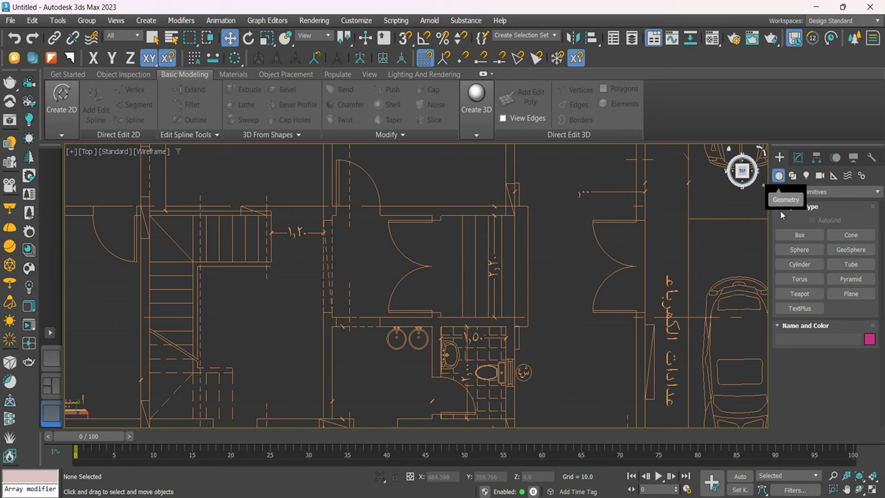
{"action": "left_click", "coordinate": [792, 176]}
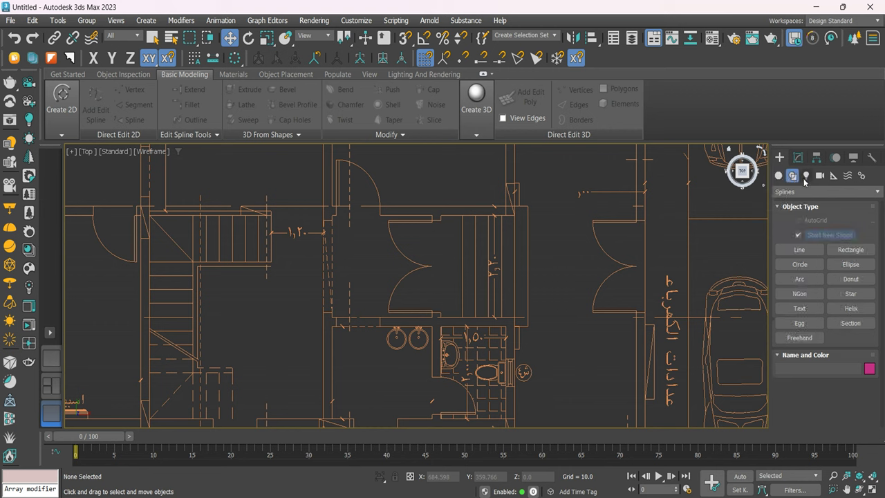
{"action": "left_click", "coordinate": [806, 177]}
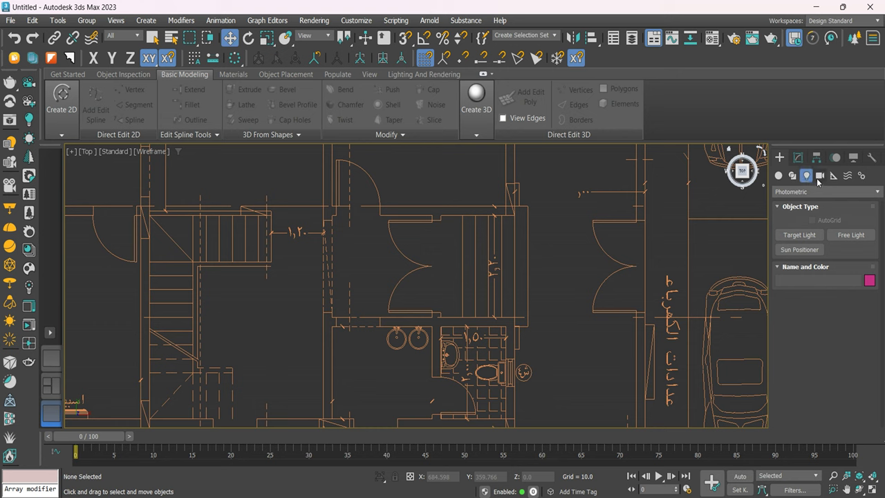
{"action": "left_click", "coordinate": [820, 177]}
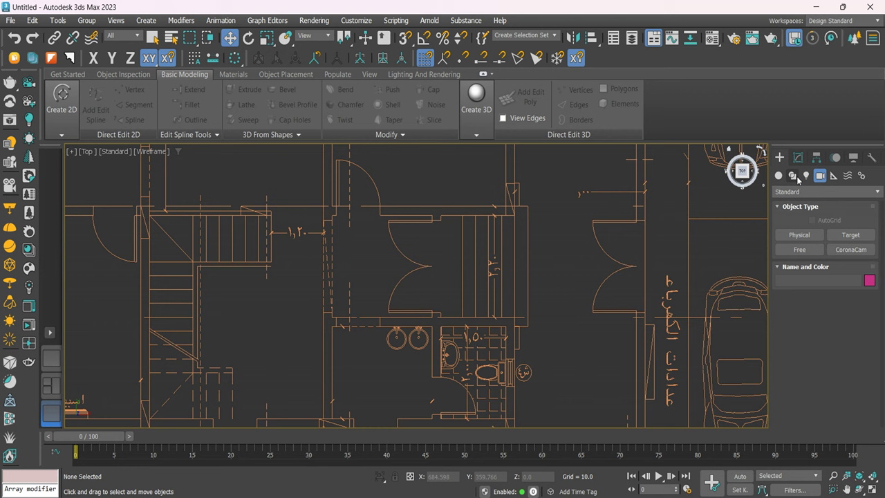
{"action": "left_click", "coordinate": [779, 177]}
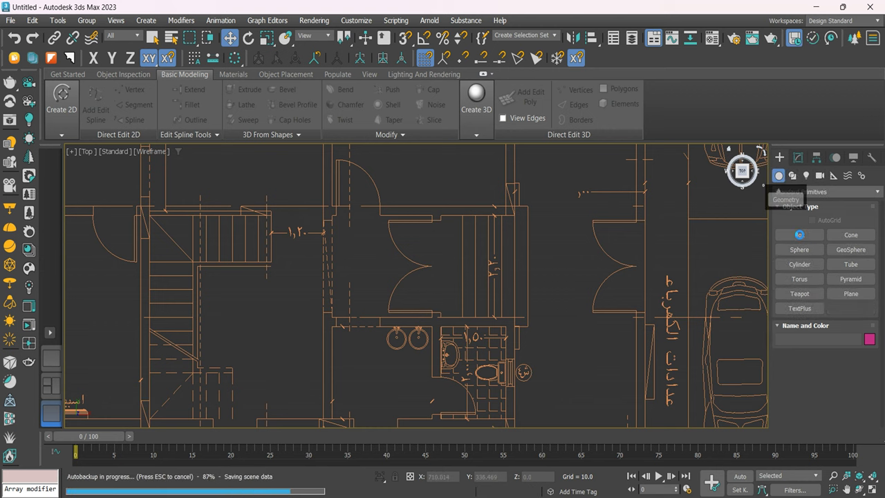
Activate Box creation and drag the command panel edge wider
{"action": "left_click", "coordinate": [800, 238]}
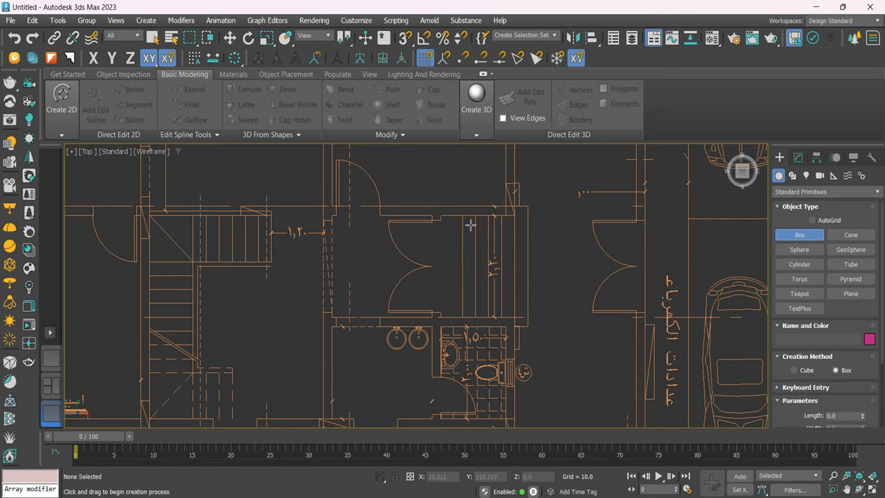
{"action": "scroll", "coordinate": [463, 230], "scroll_direction": "up", "scroll_amount": 2}
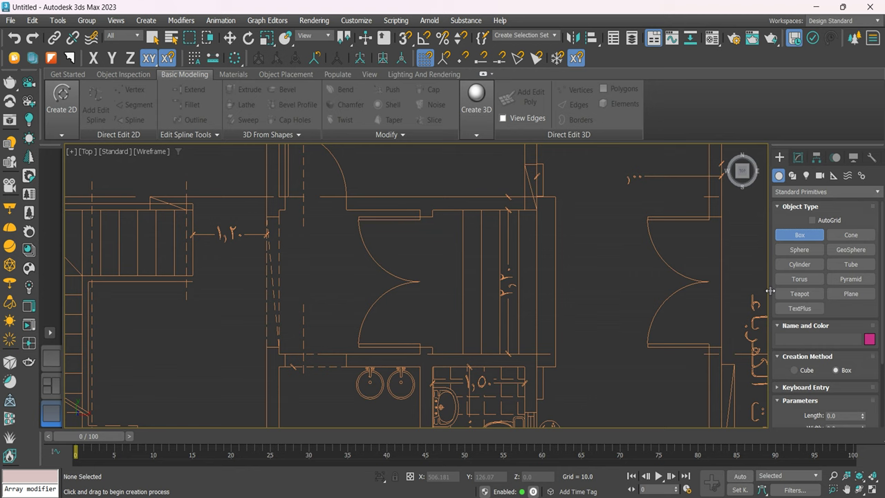
{"action": "mouse_move", "coordinate": [769, 291]}
{"action": "left_mouse_down"}
{"action": "mouse_move", "coordinate": [672, 293]}
{"action": "mouse_move", "coordinate": [657, 302]}
{"action": "left_mouse_up"}
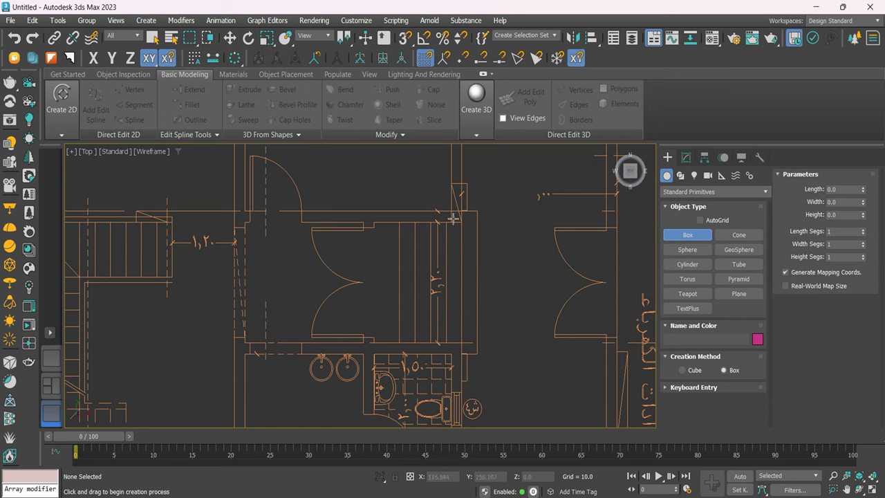
Draw two trial boxes along the wall, cancelling each one
{"action": "left_click_drag", "start_coordinate": [419, 222], "coordinate": [409, 341]}
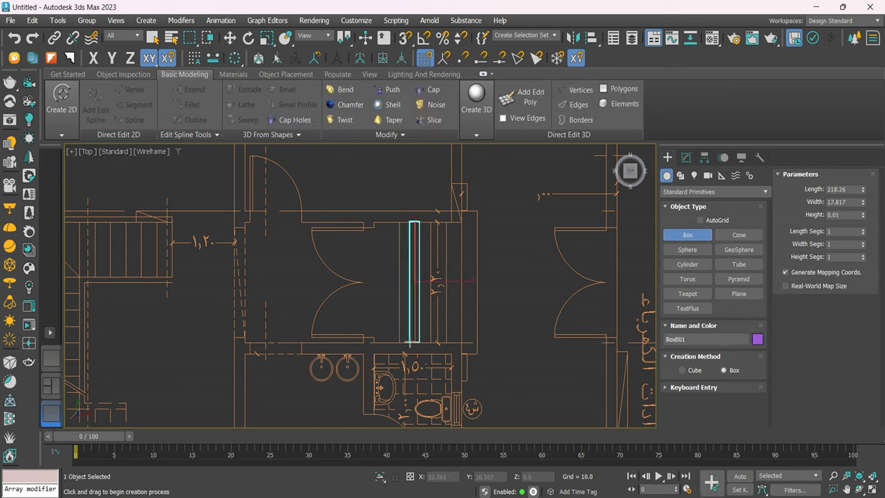
{"action": "right_click", "coordinate": [409, 341]}
{"action": "scroll", "coordinate": [429, 276], "scroll_direction": "up", "scroll_amount": 1}
{"action": "scroll", "coordinate": [453, 262], "scroll_direction": "up", "scroll_amount": 1}
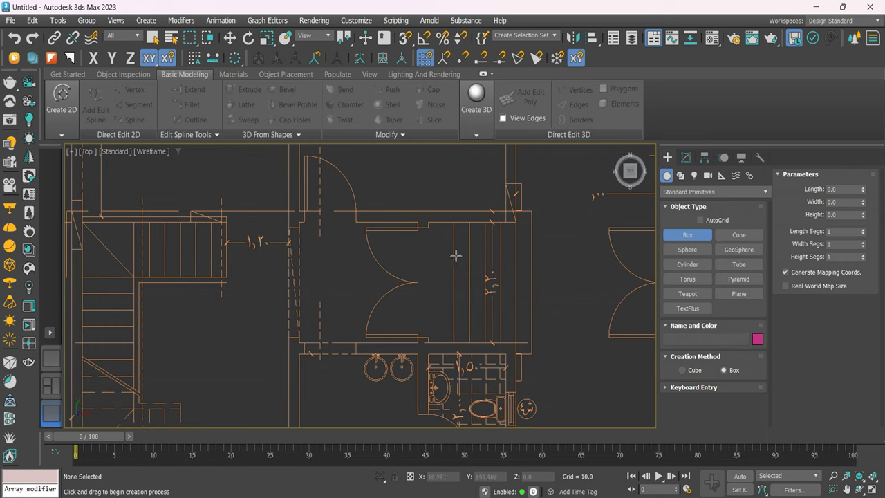
{"action": "scroll", "coordinate": [454, 251], "scroll_direction": "up", "scroll_amount": 1}
{"action": "middle_click_drag", "start_coordinate": [456, 236], "coordinate": [445, 220]}
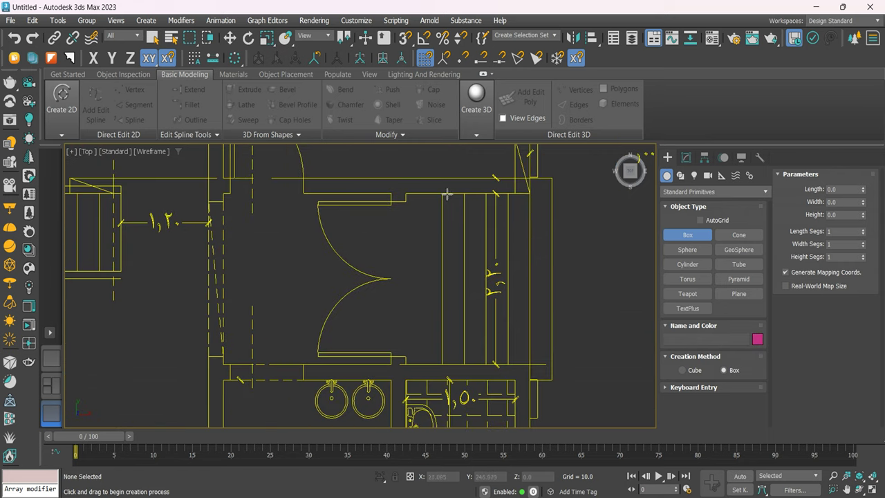
{"action": "left_click_drag", "start_coordinate": [440, 194], "coordinate": [456, 364]}
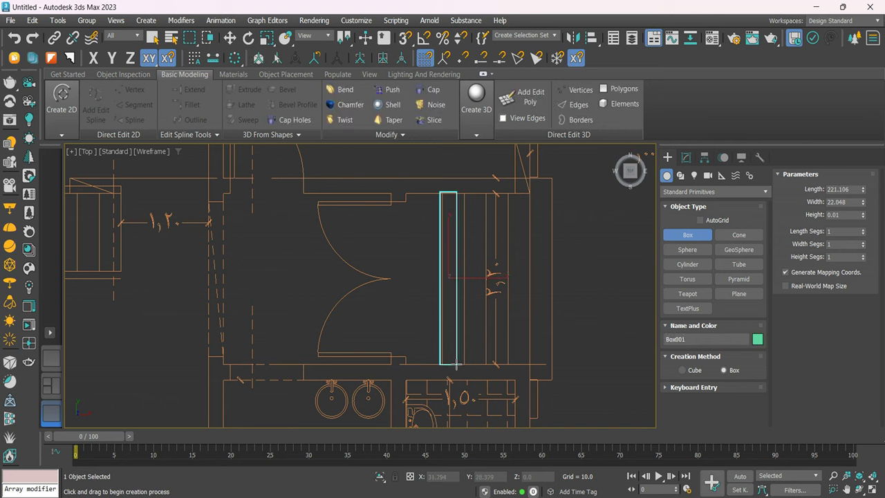
{"action": "right_click", "coordinate": [456, 364]}
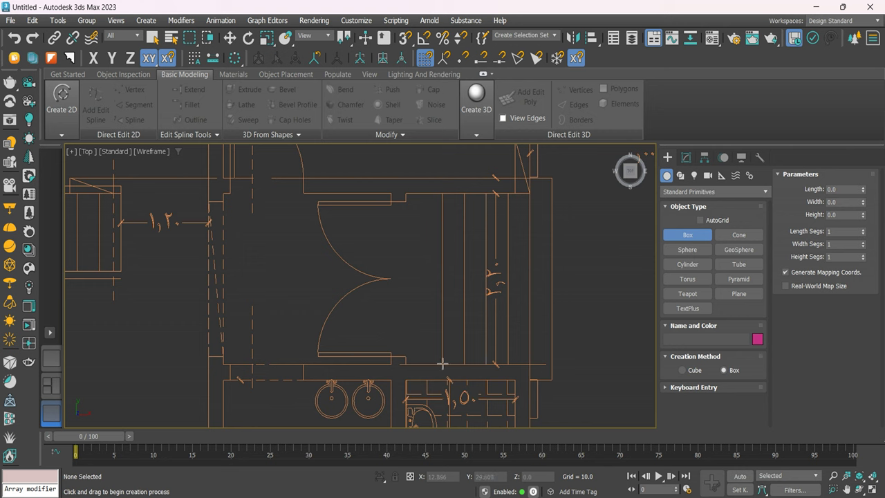
Draw a tall box down from the top wall, set its height, then delete it
{"action": "left_click_drag", "start_coordinate": [441, 191], "coordinate": [452, 366]}
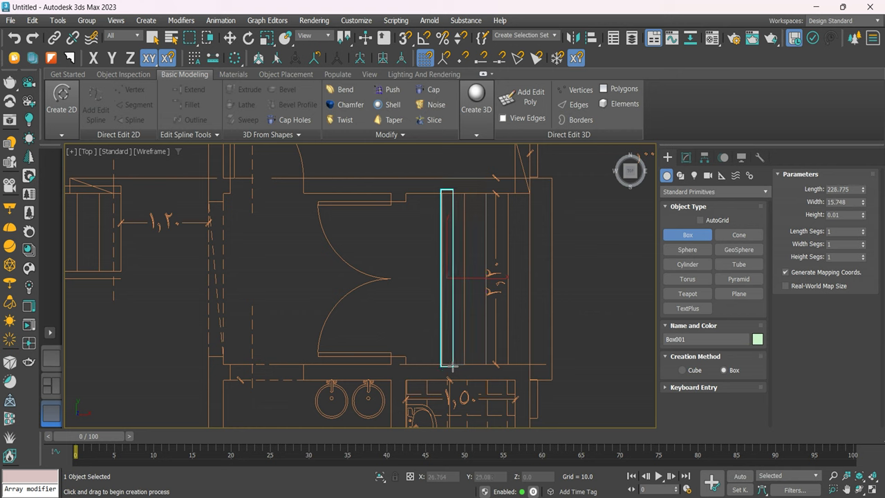
{"action": "left_click", "coordinate": [458, 339]}
{"action": "key", "text": "Delete"}
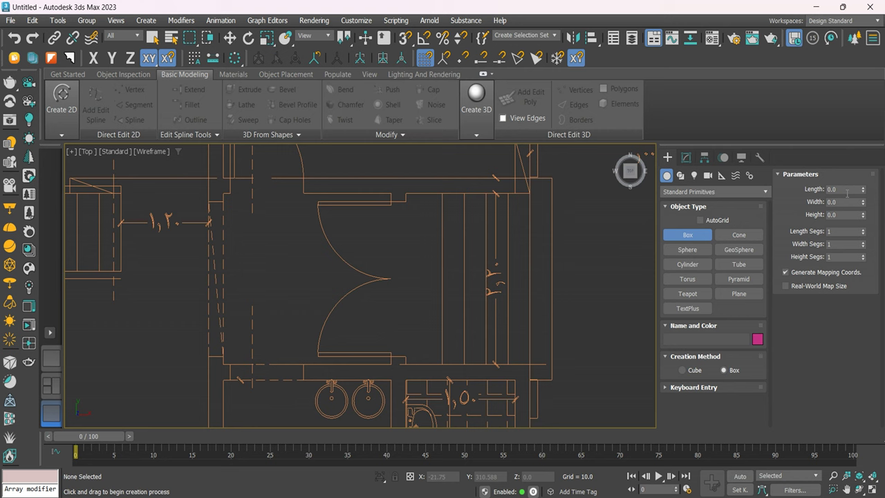
Set the display units in Customize > Units Setup to Metric Meters
{"action": "left_click", "coordinate": [358, 21]}
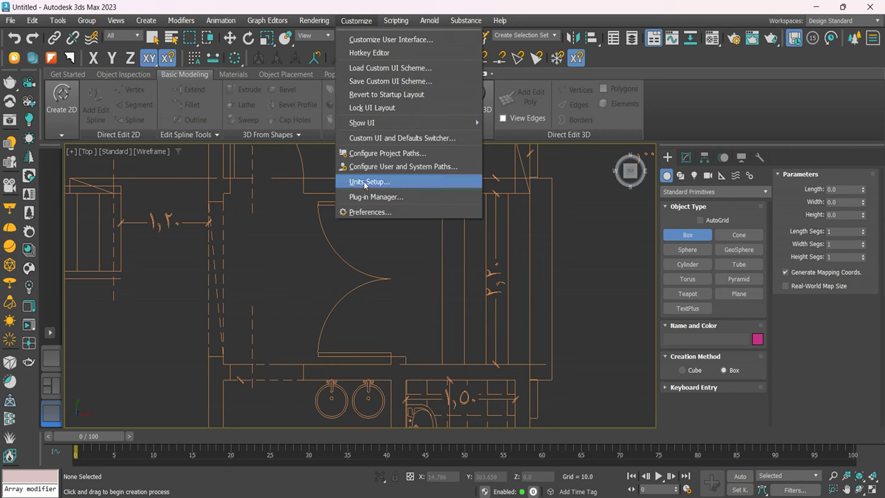
{"action": "left_click", "coordinate": [365, 181]}
{"action": "left_click", "coordinate": [380, 199]}
{"action": "left_click", "coordinate": [410, 213]}
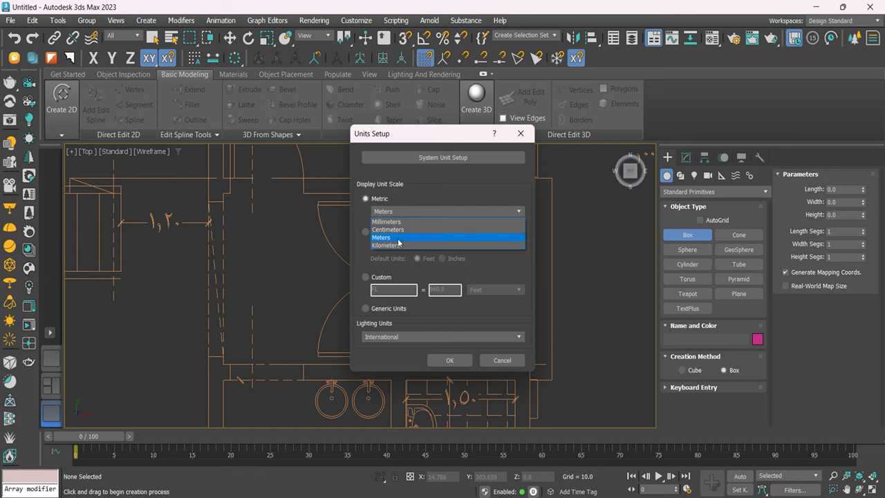
{"action": "left_click", "coordinate": [398, 239]}
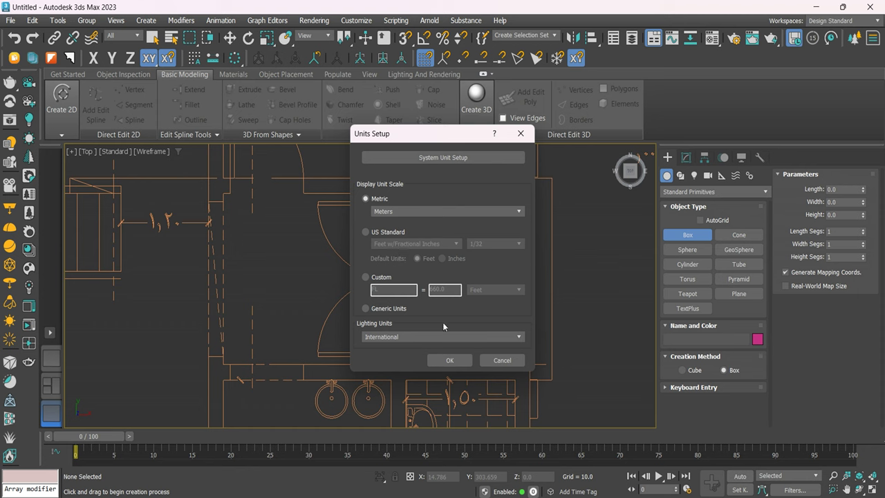
{"action": "left_click", "coordinate": [451, 359]}
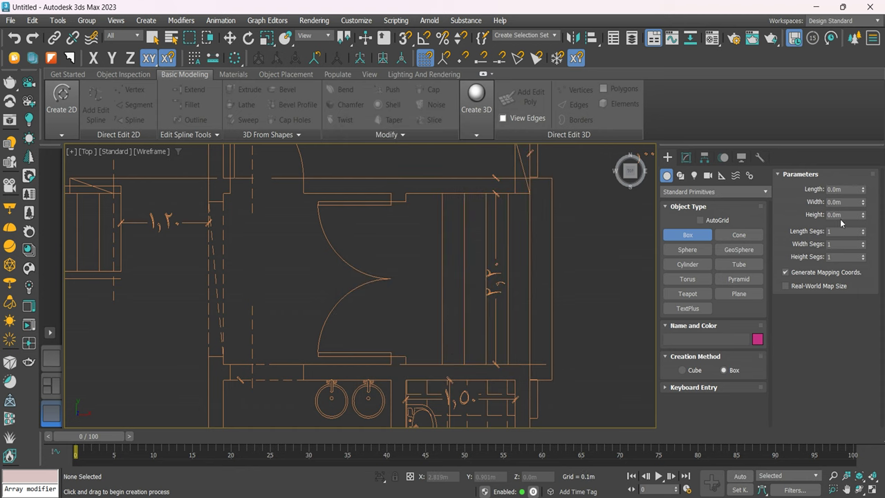
{"action": "mouse_move", "coordinate": [577, 220]}
{"action": "left_mouse_down"}
{"action": "mouse_move", "coordinate": [601, 347]}
{"action": "mouse_move", "coordinate": [603, 330]}
{"action": "left_mouse_up"}
{"action": "left_click", "coordinate": [601, 348]}
{"action": "left_click", "coordinate": [601, 350]}
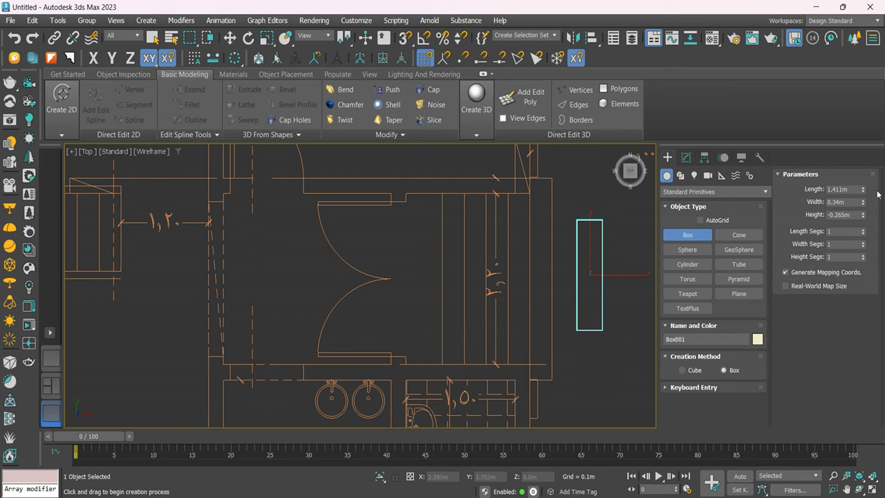
{"action": "double_click", "coordinate": [844, 188]}
{"action": "type", "text": "1.5"}
{"action": "key", "text": "Return"}
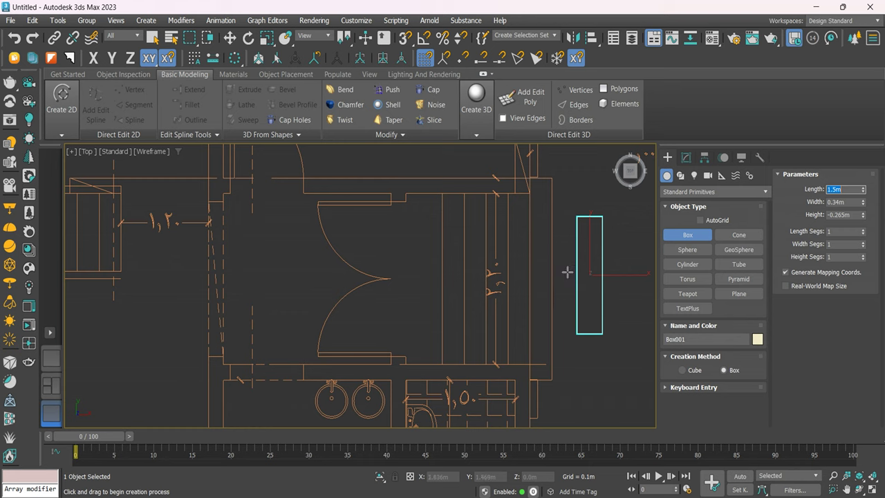
{"action": "key", "text": "w"}
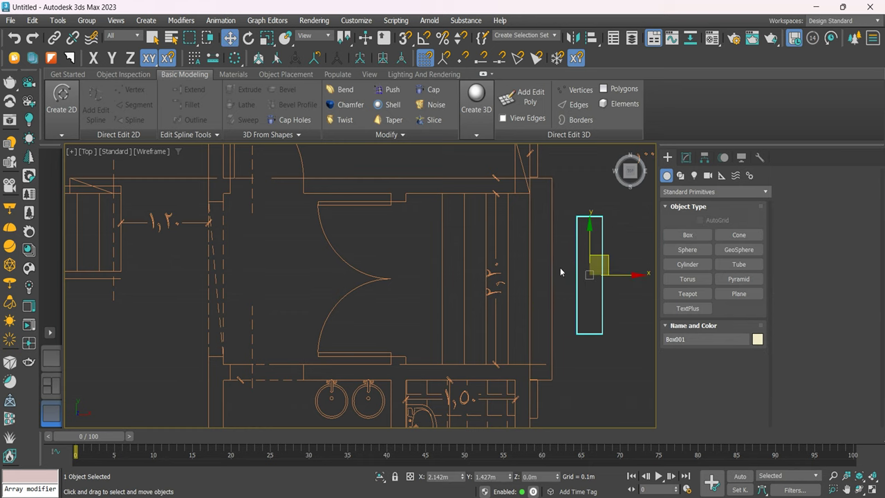
{"action": "key", "text": "Delete"}
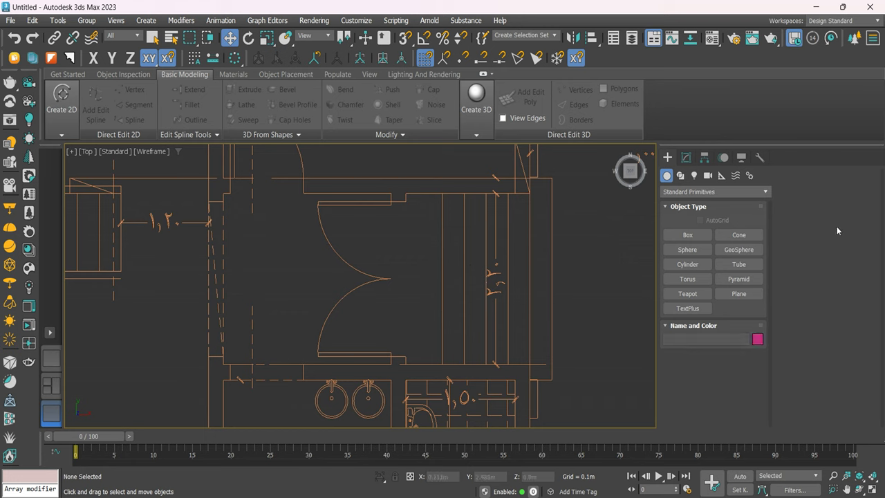
Activate Box with grid-point snapping on, and toggle the home grid off after checking it
{"action": "left_click", "coordinate": [687, 234]}
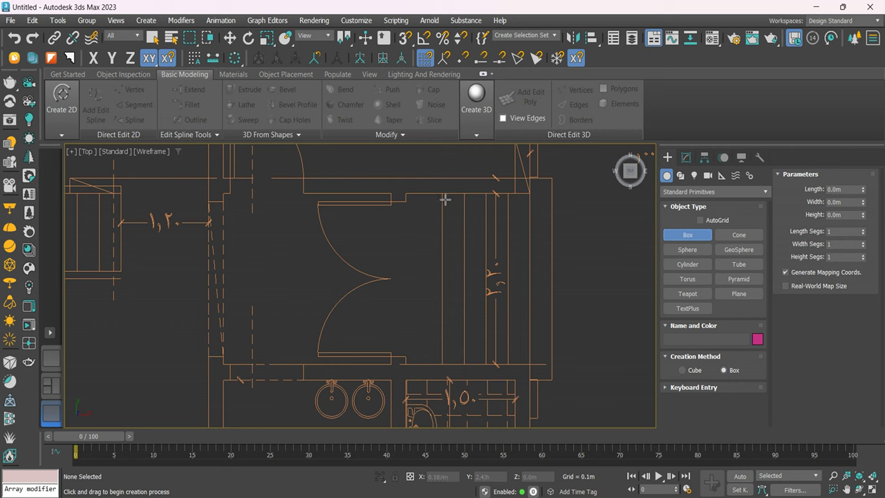
{"action": "left_click", "coordinate": [406, 40]}
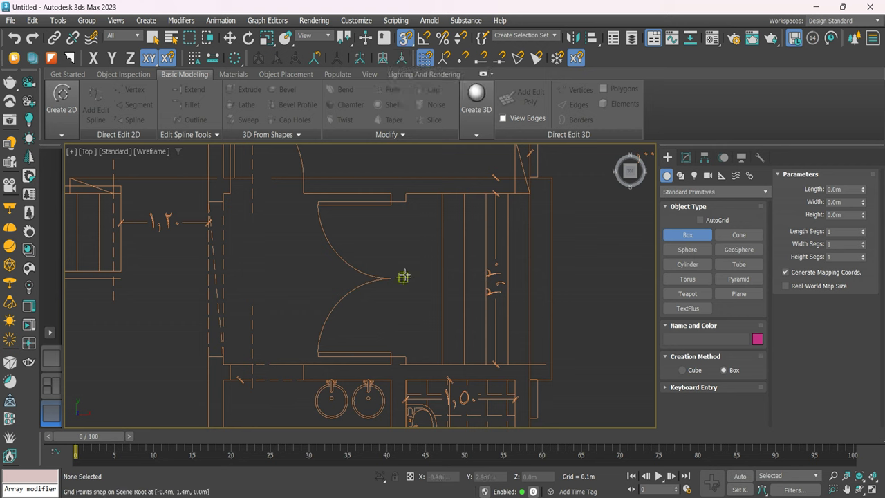
{"action": "key", "text": "g"}
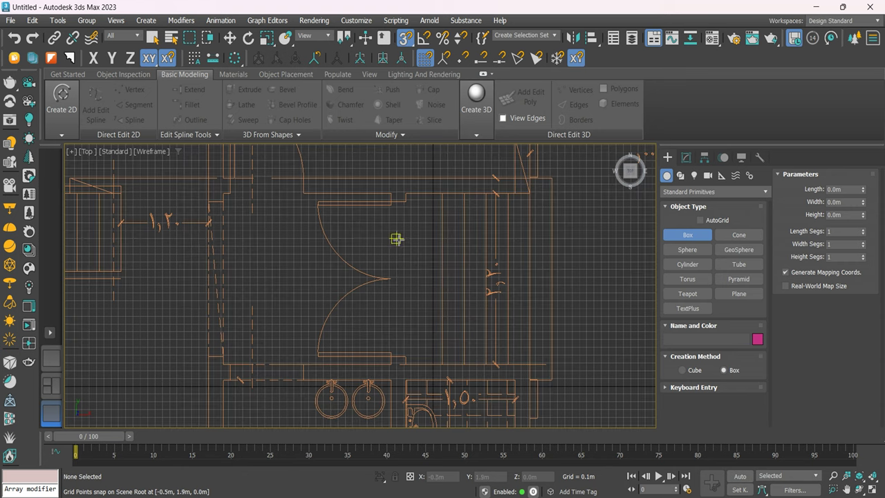
{"action": "key", "text": "g"}
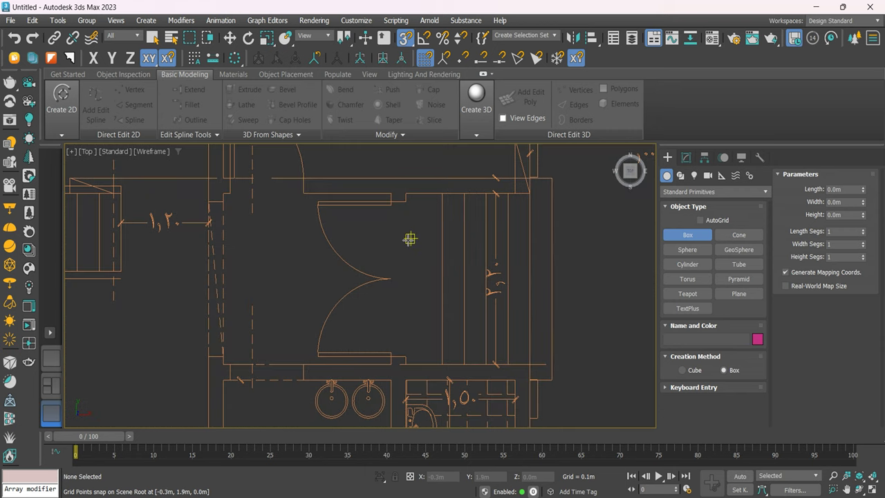
{"action": "key", "text": "g"}
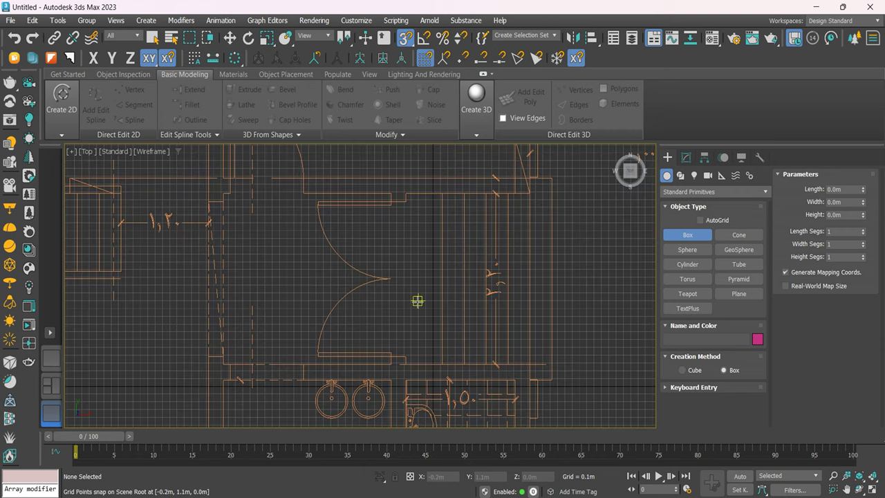
{"action": "key", "text": "g"}
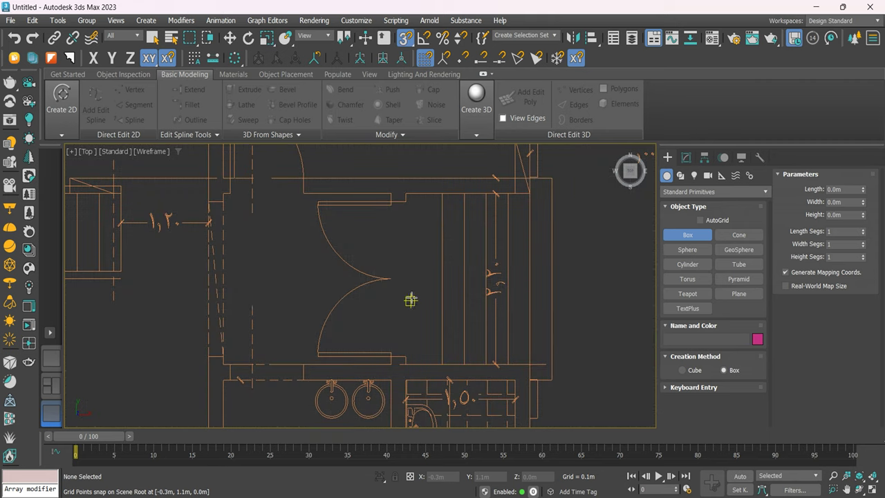
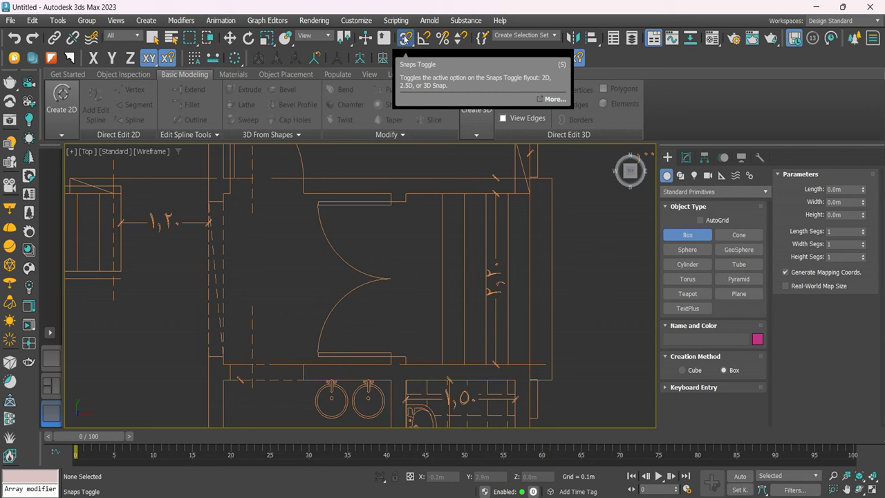
Switch snapping from Grid Points to Vertex in the Grid and Snap Settings
{"action": "right_click", "coordinate": [405, 37]}
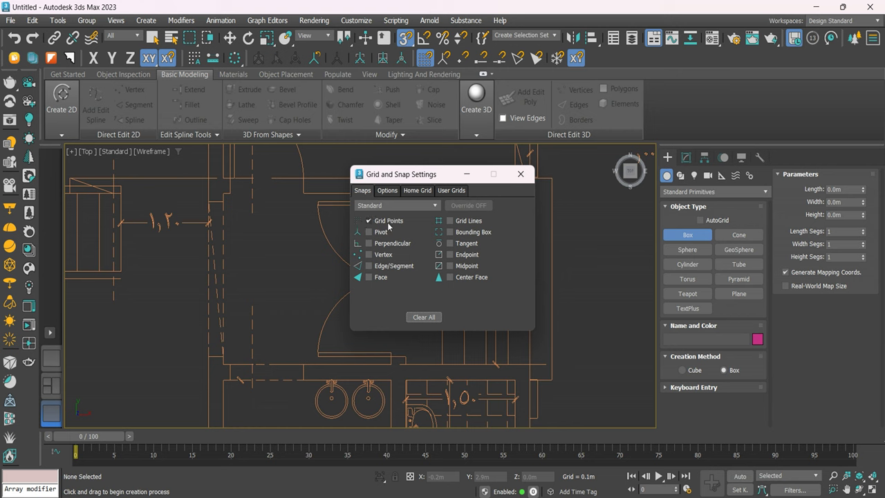
{"action": "left_click", "coordinate": [422, 317]}
{"action": "left_click", "coordinate": [387, 255]}
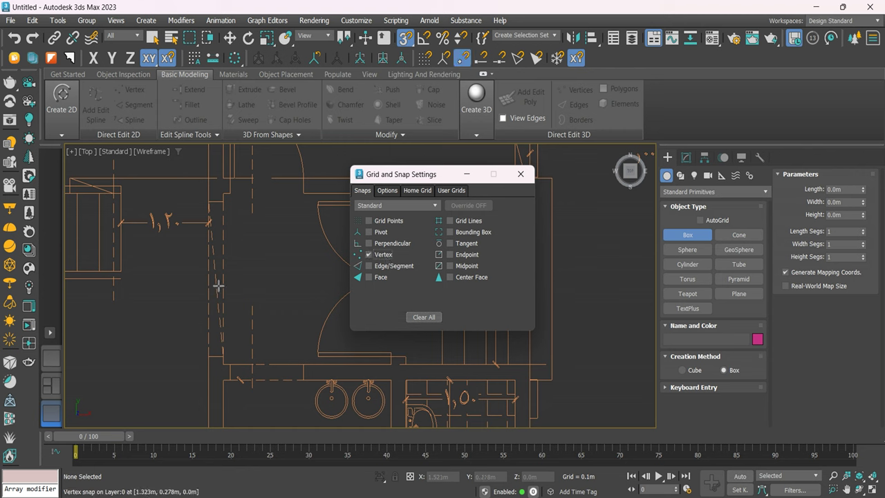
{"action": "left_click", "coordinate": [520, 174]}
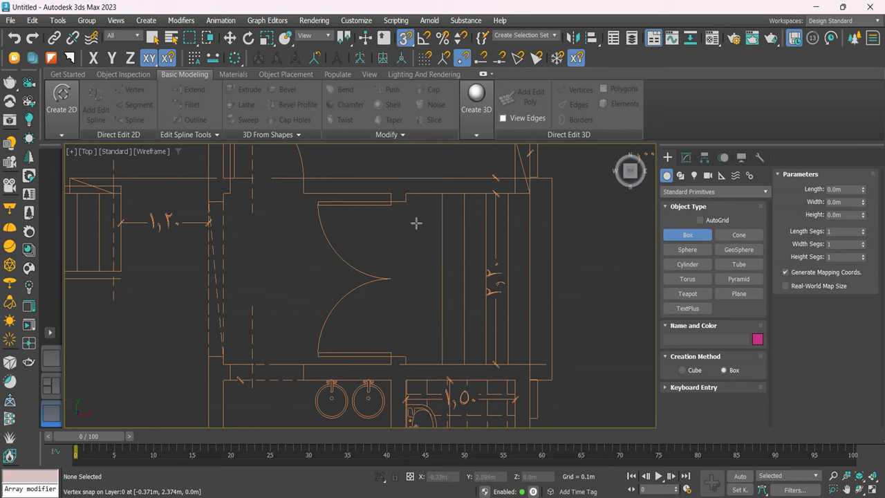
{"action": "left_click", "coordinate": [441, 194]}
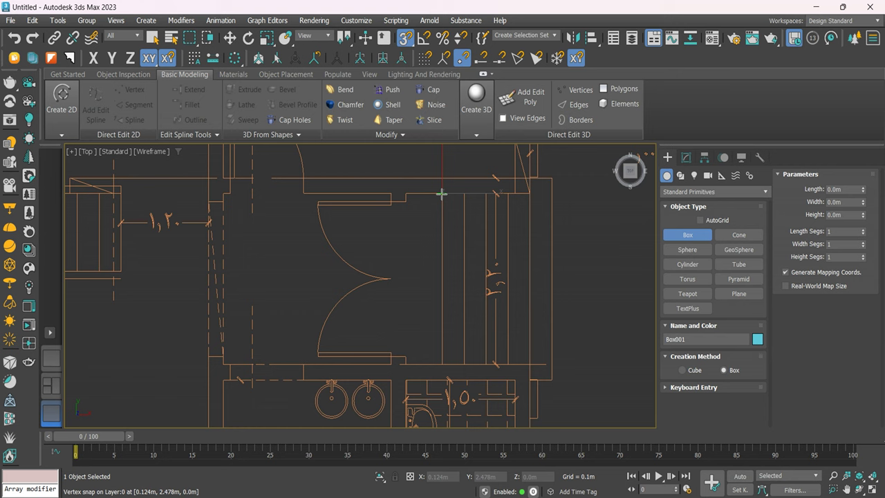
{"action": "mouse_move", "coordinate": [441, 195]}
{"action": "left_mouse_down"}
{"action": "mouse_move", "coordinate": [461, 334]}
{"action": "mouse_move", "coordinate": [443, 366]}
{"action": "mouse_move", "coordinate": [613, 336]}
{"action": "mouse_move", "coordinate": [849, 185]}
{"action": "left_mouse_up"}
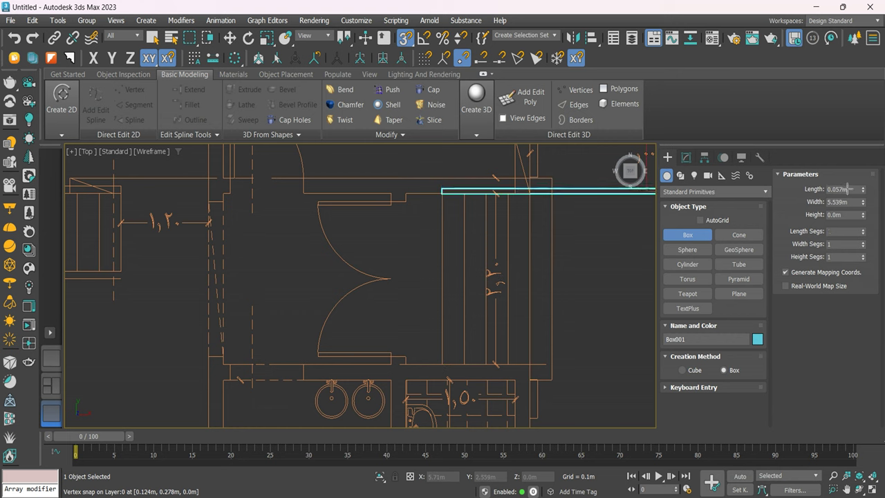
{"action": "left_click_drag", "start_coordinate": [442, 193], "coordinate": [441, 363]}
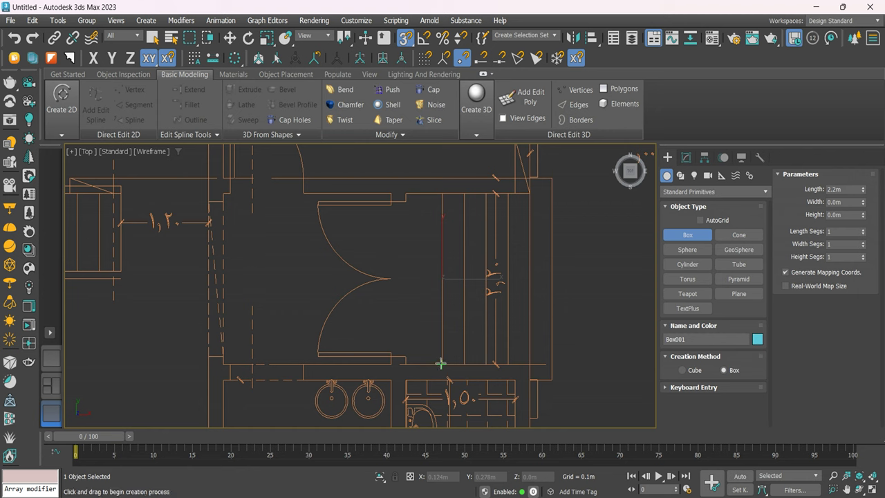
{"action": "left_click_drag", "start_coordinate": [443, 193], "coordinate": [414, 302]}
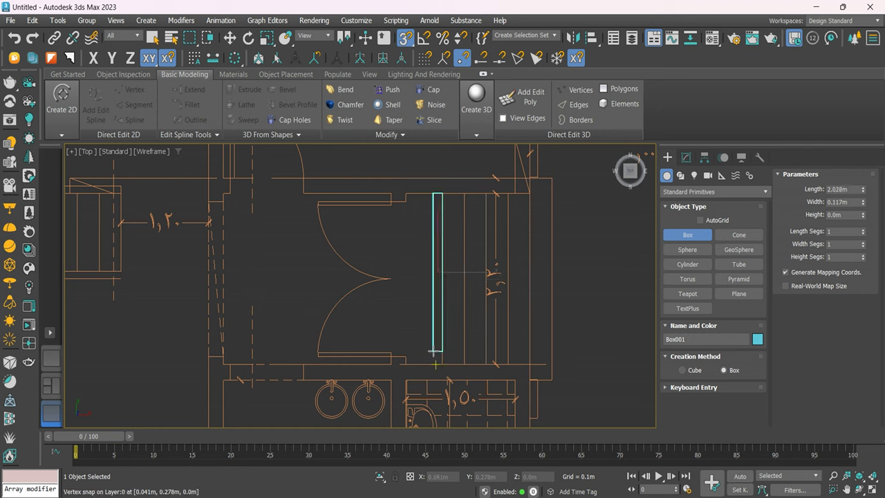
{"action": "right_click", "coordinate": [413, 302]}
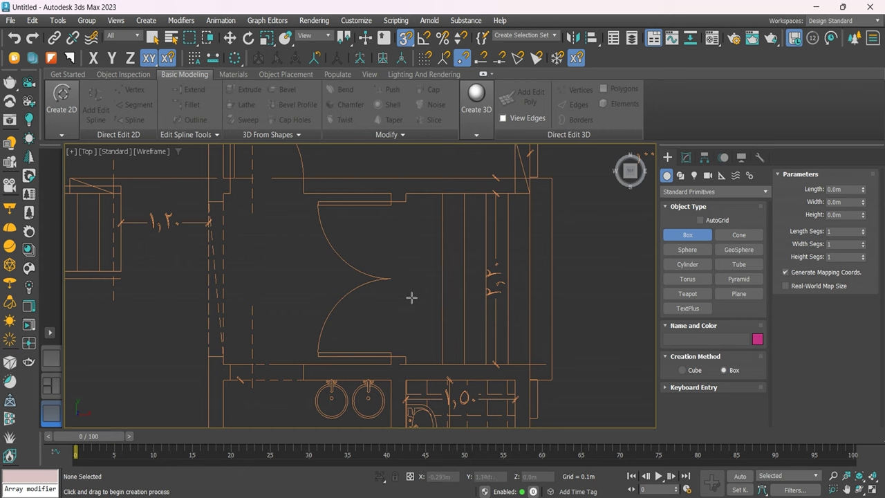
Draw Box001 (4.145m × 3.729m × 3.351m) from snapped vertices beside the car outline
{"action": "scroll", "coordinate": [194, 274], "scroll_direction": "up", "scroll_amount": 3}
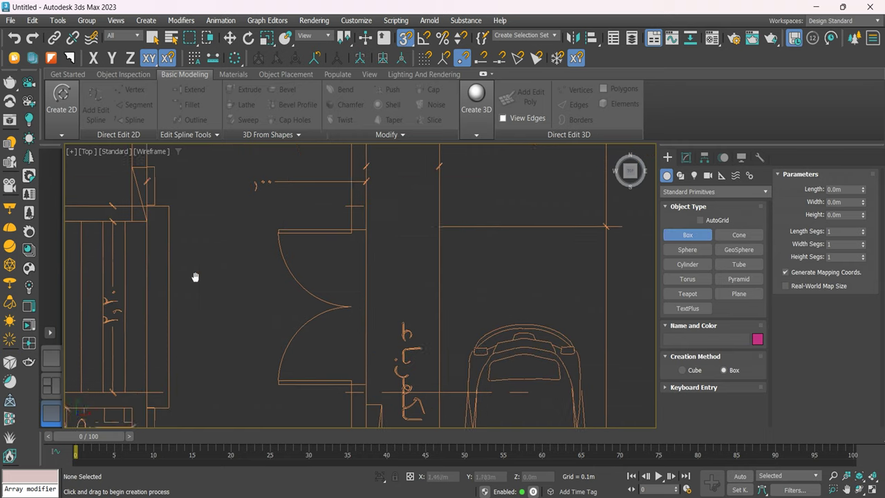
{"action": "middle_click_drag", "start_coordinate": [480, 229], "coordinate": [154, 194]}
{"action": "mouse_move", "coordinate": [381, 242]}
{"action": "middle_mouse_down"}
{"action": "mouse_move", "coordinate": [481, 245]}
{"action": "mouse_move", "coordinate": [353, 237]}
{"action": "mouse_move", "coordinate": [288, 258]}
{"action": "middle_mouse_up"}
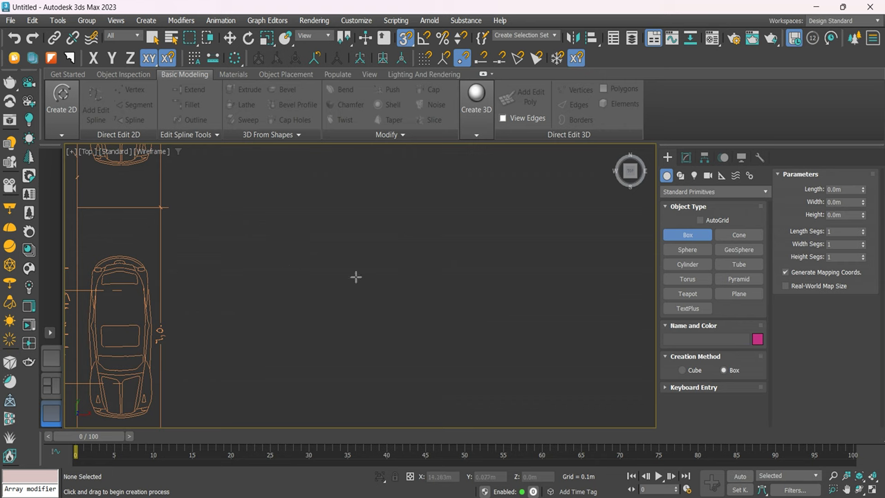
{"action": "mouse_move", "coordinate": [324, 187]}
{"action": "left_mouse_down"}
{"action": "mouse_move", "coordinate": [428, 329]}
{"action": "mouse_move", "coordinate": [385, 317]}
{"action": "left_mouse_up"}
{"action": "right_click", "coordinate": [385, 318]}
{"action": "left_click_drag", "start_coordinate": [311, 184], "coordinate": [448, 347]}
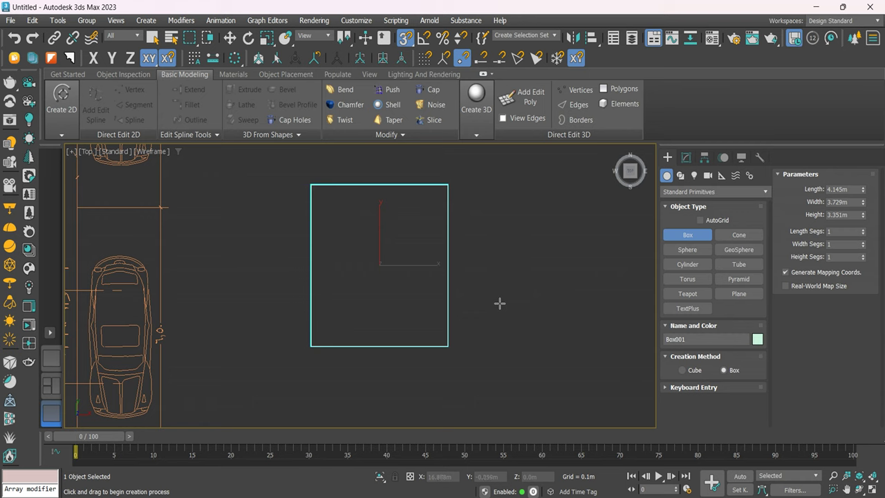
Reframe the view around the new box and orbit to see it in 3D
{"action": "middle_click_drag", "start_coordinate": [500, 303], "coordinate": [656, 352]}
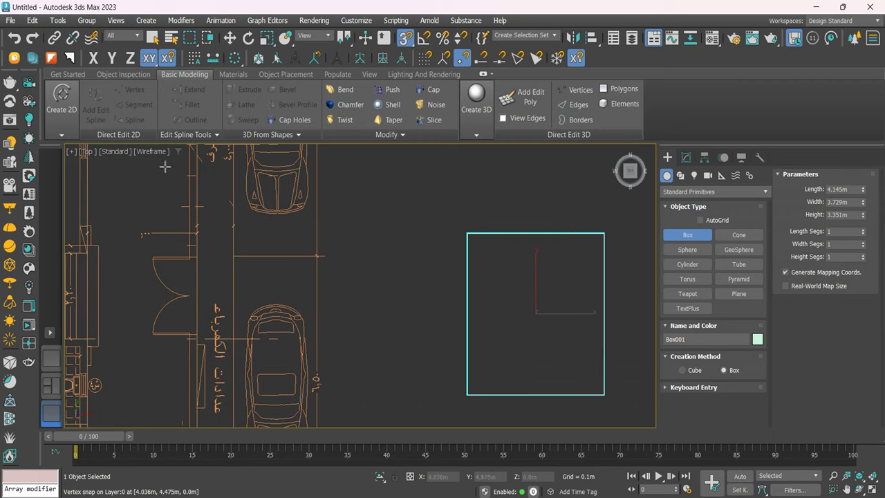
{"action": "mouse_move", "coordinate": [115, 193]}
{"action": "middle_mouse_down"}
{"action": "mouse_move", "coordinate": [577, 182]}
{"action": "mouse_move", "coordinate": [547, 182]}
{"action": "middle_mouse_up"}
{"action": "middle_click_drag", "start_coordinate": [156, 184], "coordinate": [243, 182]}
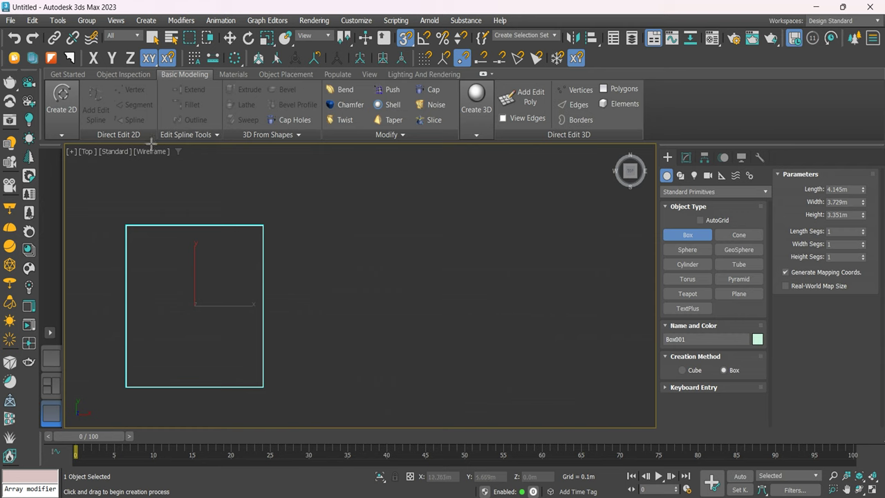
{"action": "middle_click_drag", "start_coordinate": [312, 239], "coordinate": [371, 239]}
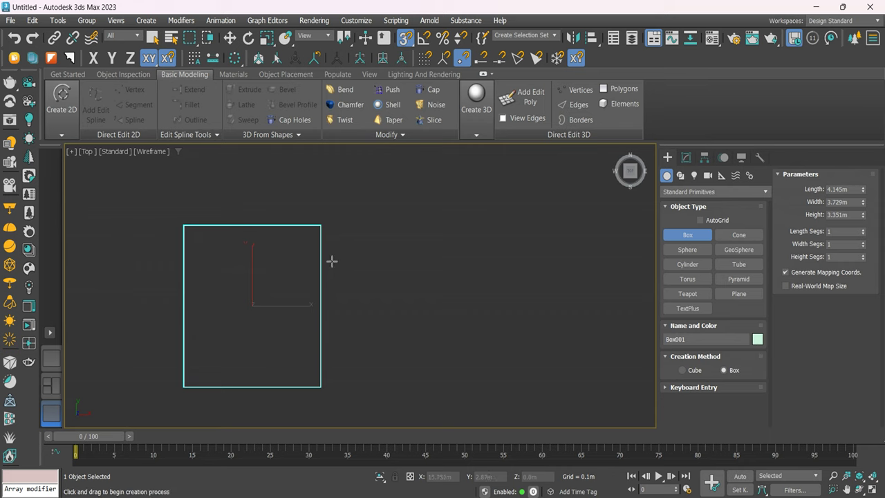
{"action": "mouse_move", "coordinate": [332, 261]}
{"action": "middle_mouse_down", "text": "alt"}
{"action": "mouse_move", "coordinate": [347, 206]}
{"action": "mouse_move", "coordinate": [375, 200]}
{"action": "mouse_move", "coordinate": [360, 187]}
{"action": "mouse_move", "coordinate": [342, 197]}
{"action": "middle_mouse_up", "text": "alt"}
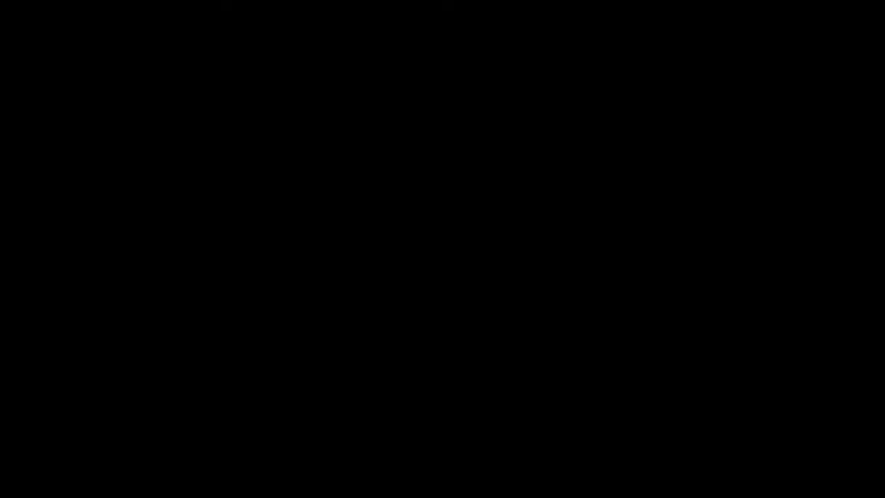
Switch the viewport to Default Shading and view the solid box from Top and angled views
{"action": "left_click", "coordinate": [177, 153]}
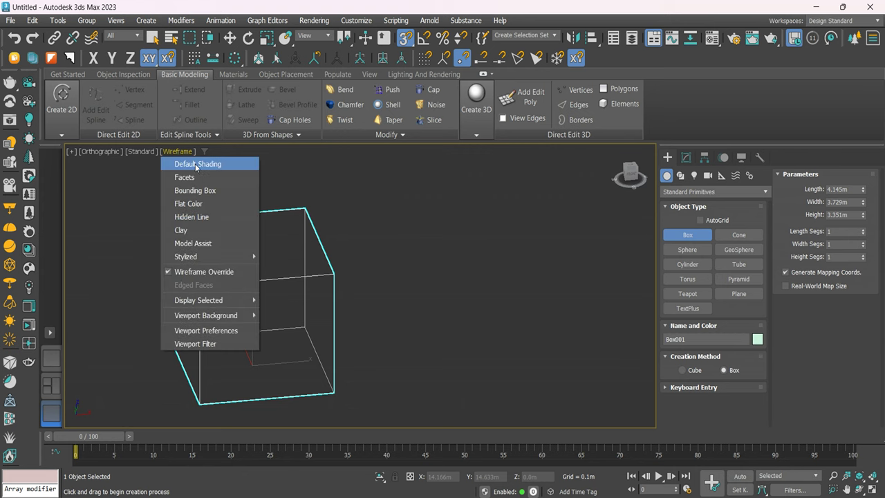
{"action": "left_click", "coordinate": [196, 164]}
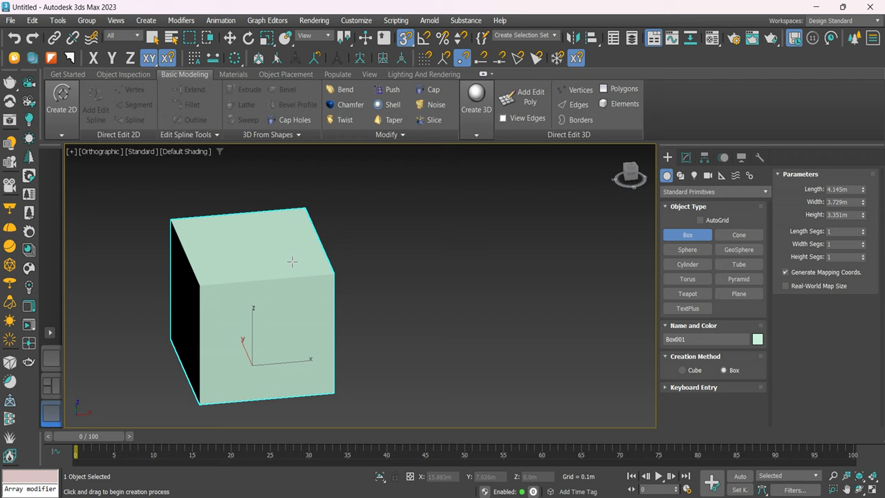
{"action": "key", "text": "t"}
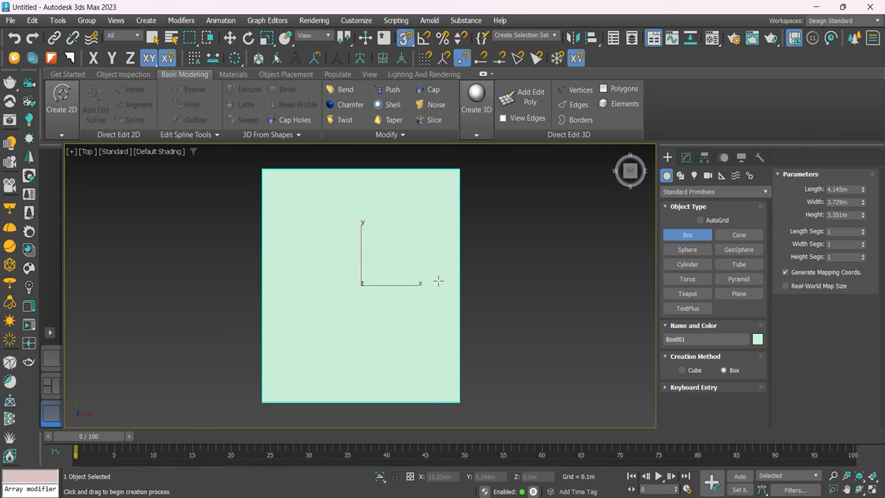
{"action": "key", "text": "shift+z"}
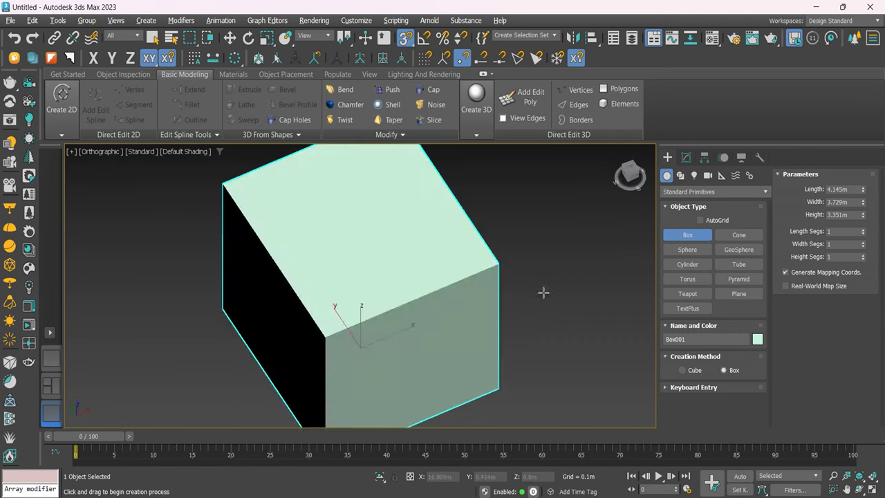
{"action": "key", "text": "shift+z"}
{"action": "key", "text": "shift+z"}
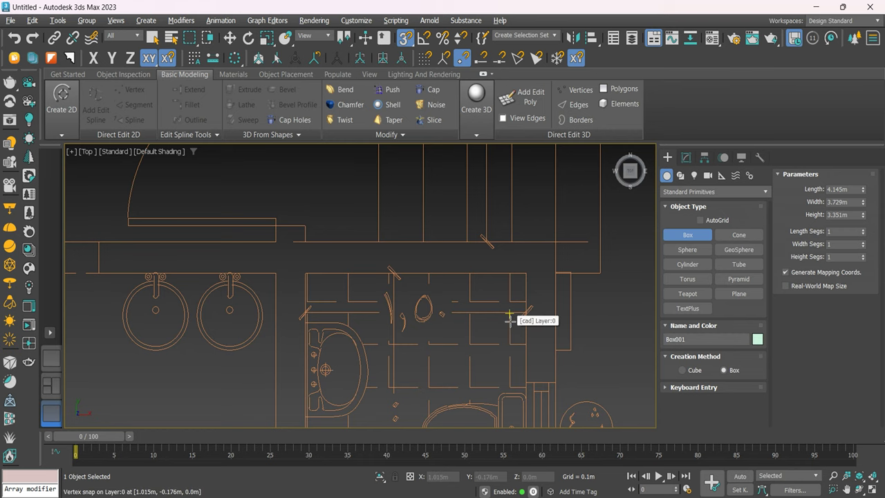
Draw a few more practice boxes, undoing the last cyan one
{"action": "key", "text": "shift+z"}
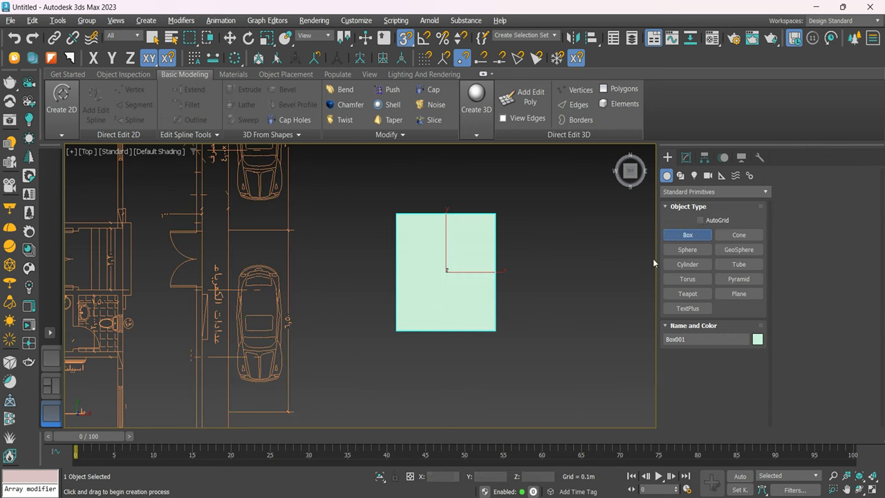
{"action": "left_click_drag", "start_coordinate": [563, 271], "coordinate": [583, 347]}
{"action": "left_click", "coordinate": [545, 300]}
{"action": "mouse_move", "coordinate": [527, 306]}
{"action": "left_mouse_down"}
{"action": "mouse_move", "coordinate": [510, 386]}
{"action": "mouse_move", "coordinate": [433, 438]}
{"action": "left_mouse_up"}
{"action": "left_click", "coordinate": [483, 366]}
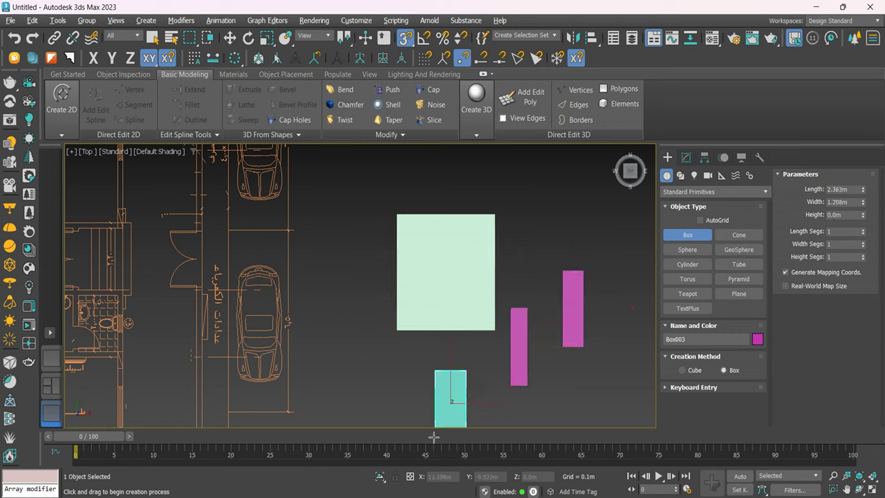
{"action": "left_click", "coordinate": [618, 275]}
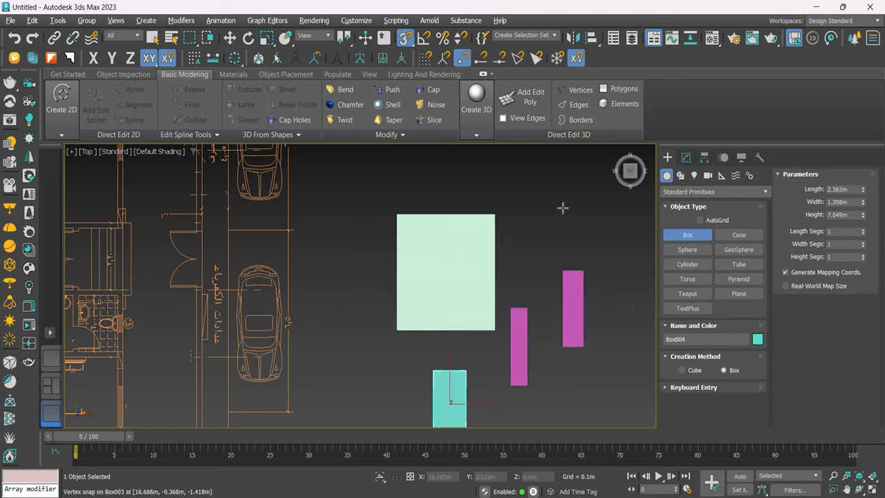
{"action": "key", "text": "ctrl+z"}
Select all boxes, delete them, and turn snapping back on over the floor plan
{"action": "key", "text": "w"}
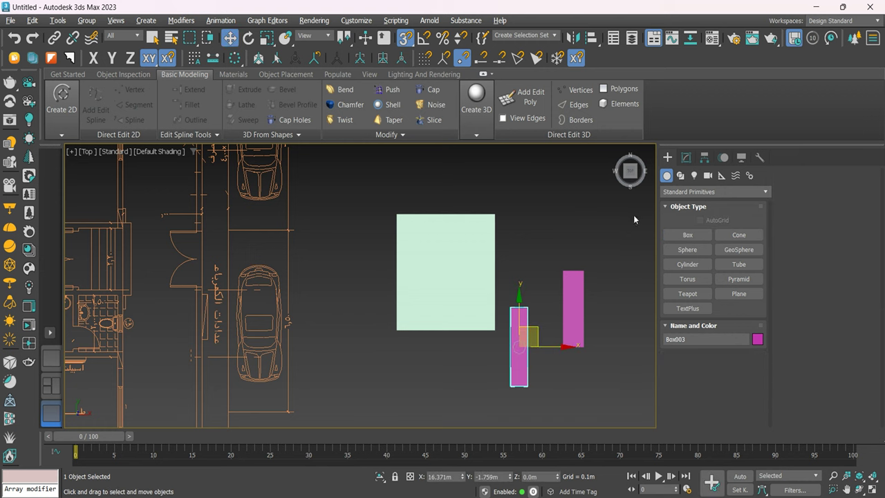
{"action": "right_click", "coordinate": [592, 206]}
{"action": "left_click", "coordinate": [622, 257]}
{"action": "key", "text": "Delete"}
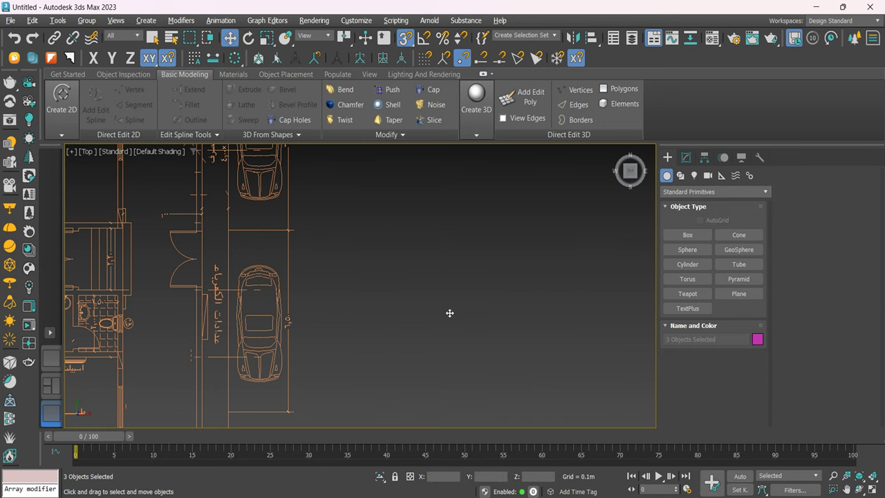
{"action": "middle_click_drag", "start_coordinate": [449, 313], "coordinate": [610, 315]}
{"action": "left_click", "coordinate": [404, 38]}
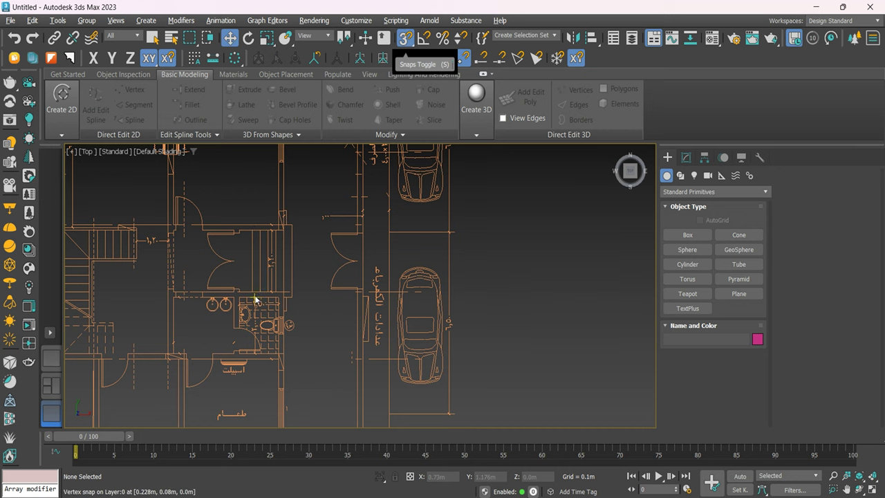
Set the snap toggle to 2.5D and pan the floor plan aside to free space
{"action": "middle_click_drag", "start_coordinate": [375, 267], "coordinate": [488, 380]}
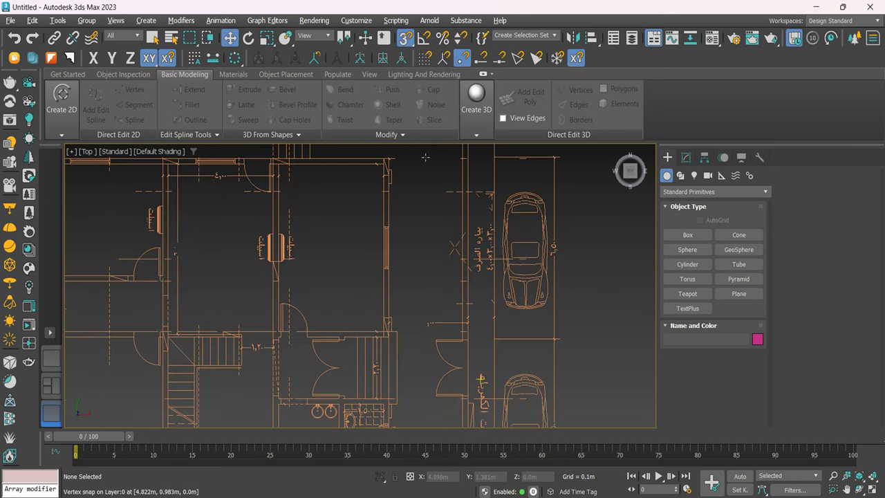
{"action": "left_click", "coordinate": [407, 41]}
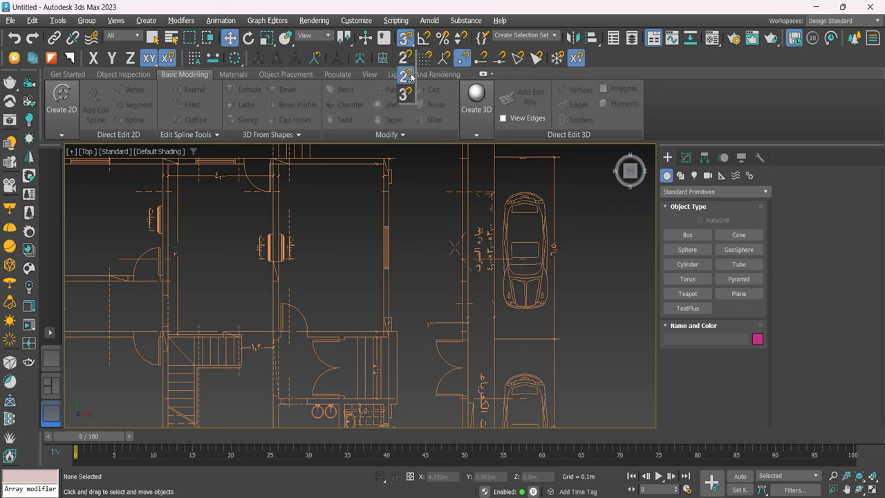
{"action": "left_click_drag", "start_coordinate": [414, 61], "coordinate": [408, 40]}
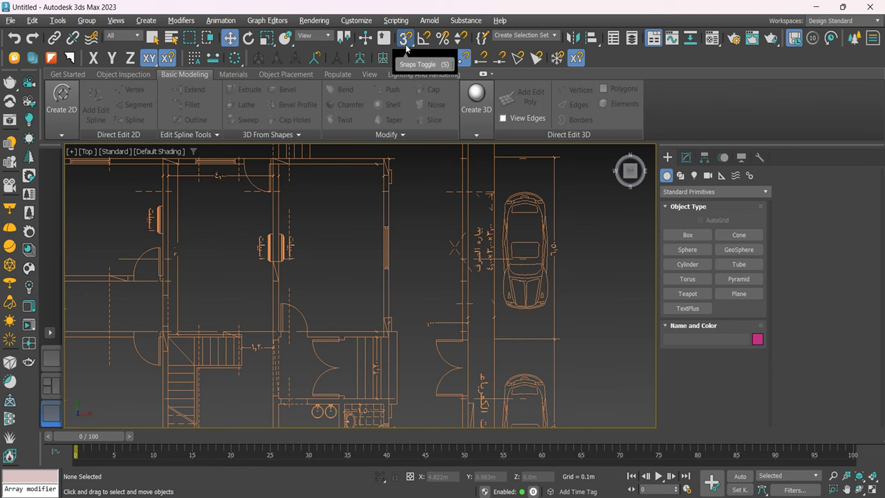
{"action": "scroll", "coordinate": [363, 275], "scroll_direction": "down", "scroll_amount": 2}
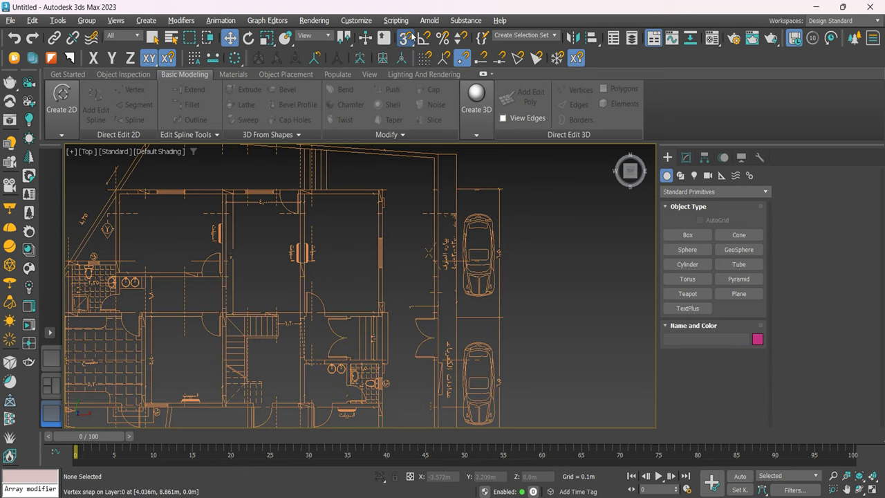
{"action": "left_click_drag", "start_coordinate": [406, 37], "coordinate": [411, 72]}
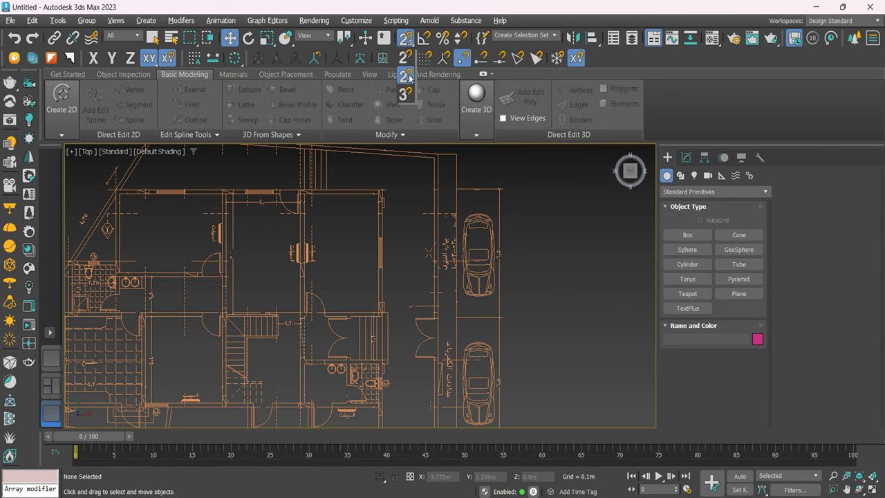
{"action": "left_click_drag", "start_coordinate": [409, 77], "coordinate": [407, 76]}
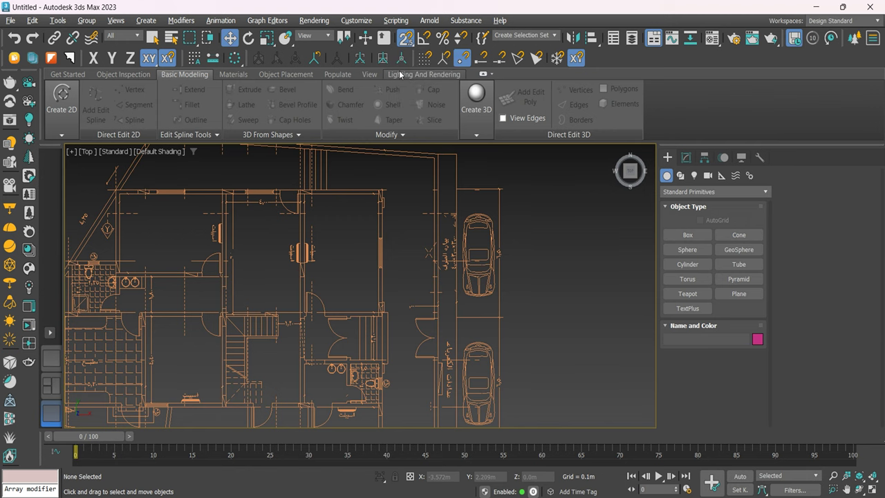
{"action": "mouse_move", "coordinate": [557, 272]}
{"action": "middle_mouse_down"}
{"action": "mouse_move", "coordinate": [359, 242]}
{"action": "mouse_move", "coordinate": [429, 280]}
{"action": "mouse_move", "coordinate": [259, 277]}
{"action": "middle_mouse_up"}
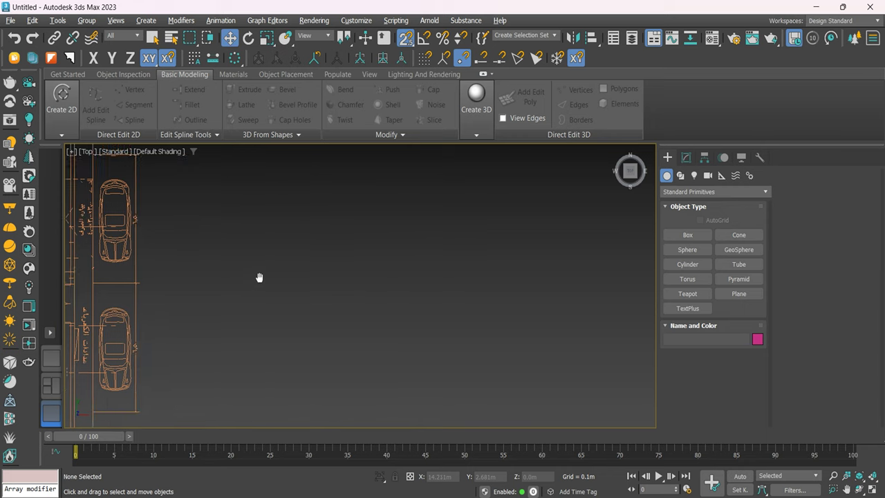
Create orange, cyan and purple boxes in a row, the cyan one 4.109m tall, toggling 2.5D/3D snaps
{"action": "middle_click_drag", "start_coordinate": [527, 300], "coordinate": [538, 304]}
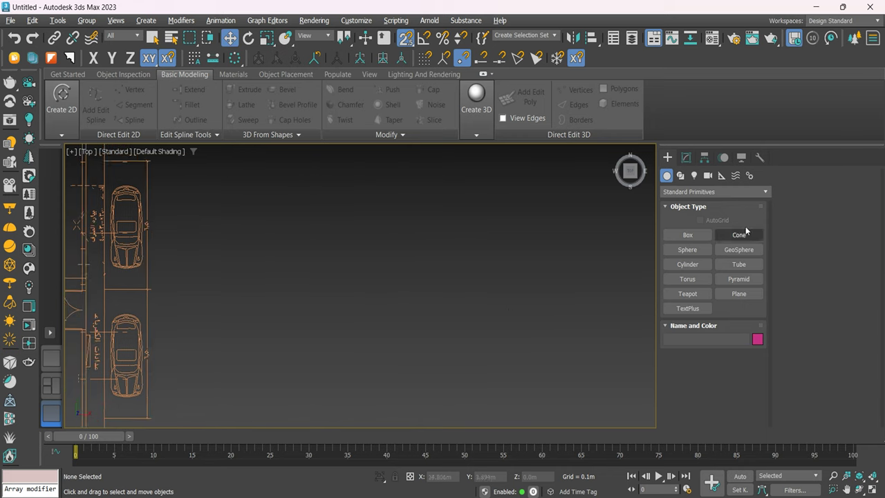
{"action": "left_click_drag", "start_coordinate": [406, 38], "coordinate": [412, 61]}
{"action": "left_click", "coordinate": [688, 234]}
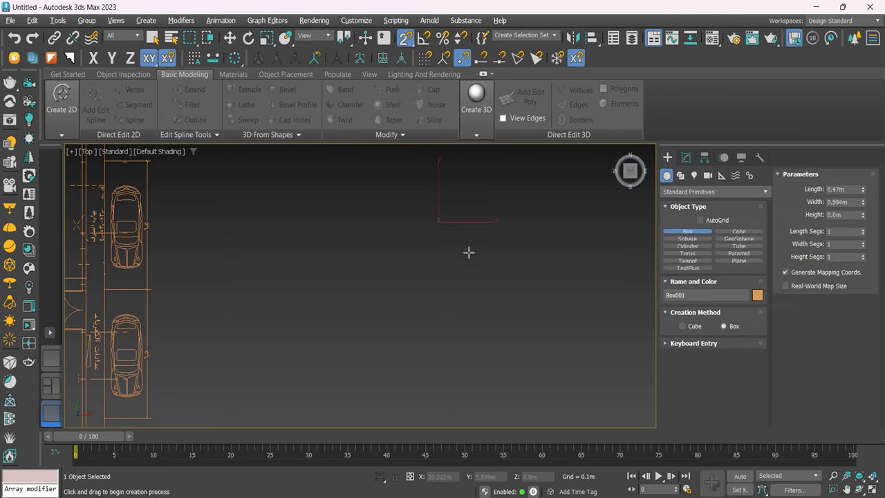
{"action": "left_click_drag", "start_coordinate": [437, 221], "coordinate": [553, 299]}
{"action": "left_click", "coordinate": [576, 216]}
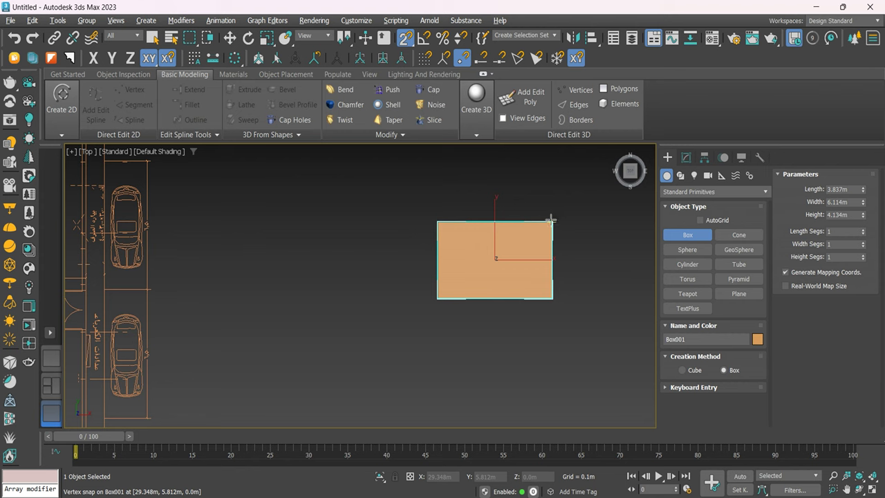
{"action": "left_click_drag", "start_coordinate": [406, 43], "coordinate": [415, 79]}
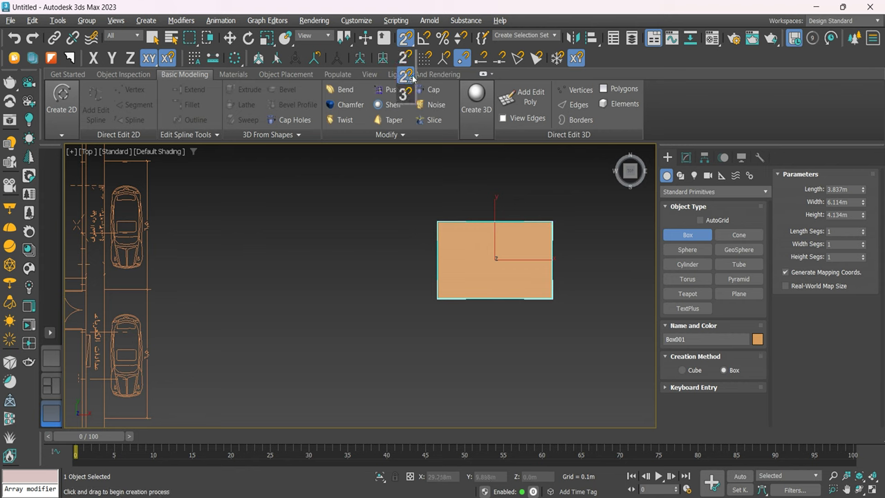
{"action": "left_click_drag", "start_coordinate": [403, 217], "coordinate": [297, 296]}
{"action": "left_click", "coordinate": [308, 196]}
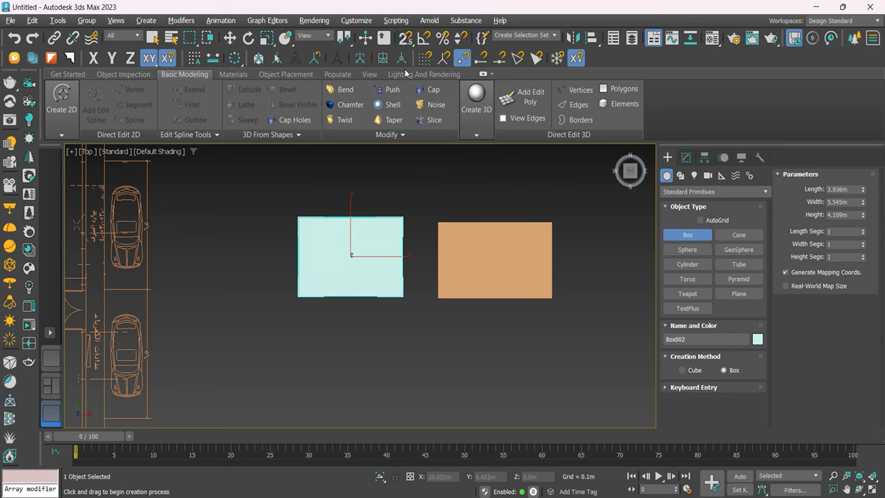
{"action": "left_click_drag", "start_coordinate": [406, 41], "coordinate": [413, 96]}
{"action": "left_click_drag", "start_coordinate": [269, 222], "coordinate": [170, 299]}
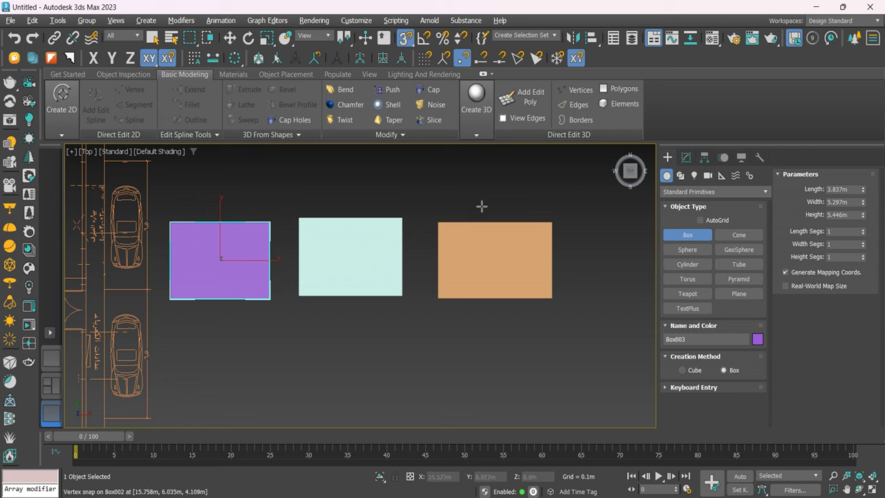
Show the grid, check the boxes from the Front view, then return to Top
{"action": "key", "text": "g"}
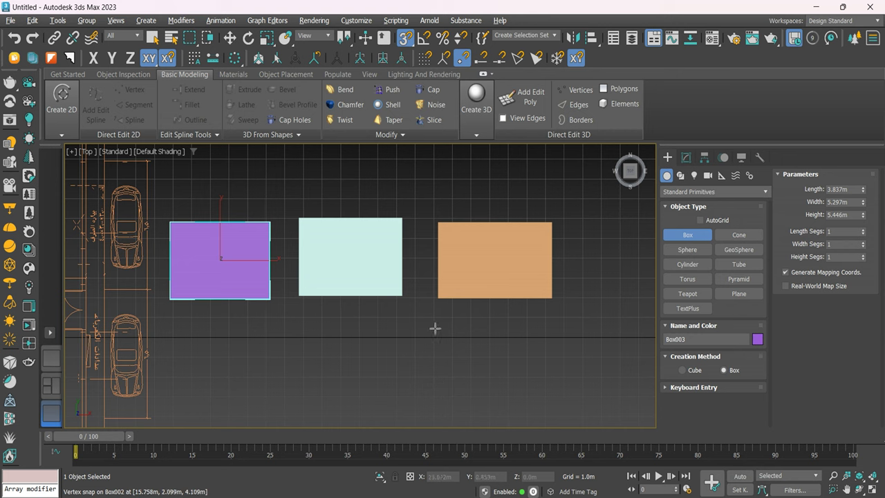
{"action": "mouse_move", "coordinate": [629, 171]}
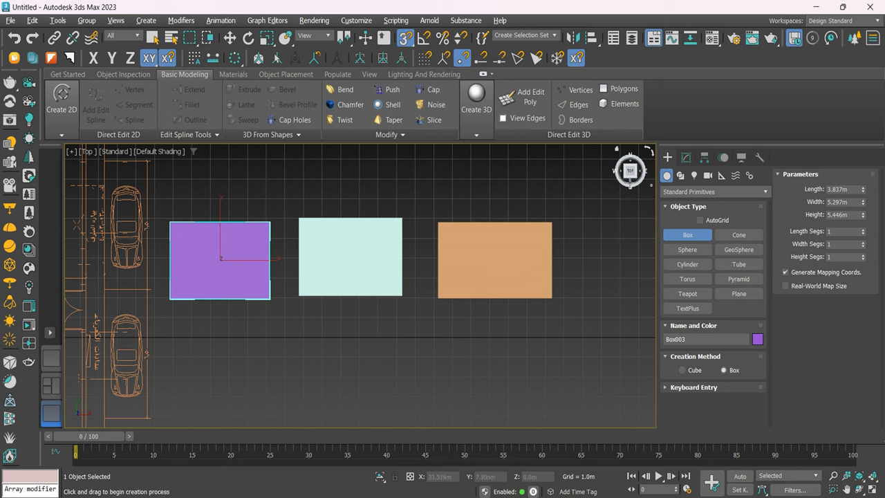
{"action": "left_click", "coordinate": [630, 183]}
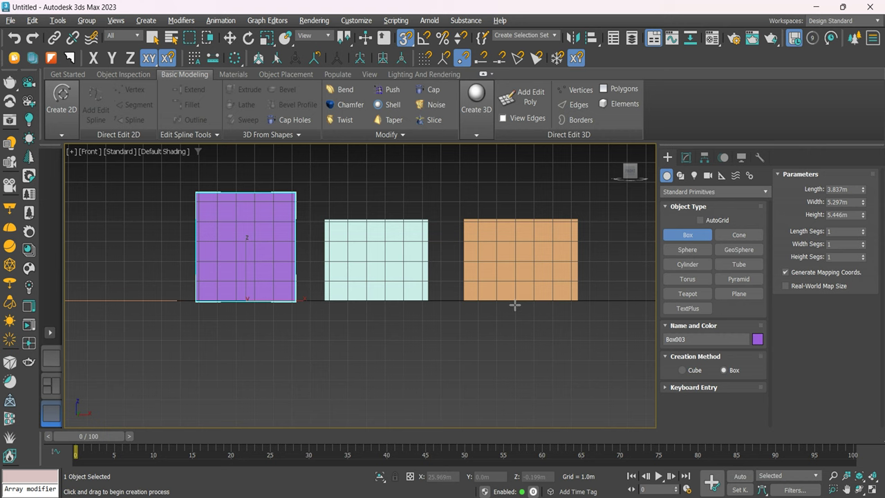
{"action": "middle_click_drag", "start_coordinate": [514, 304], "coordinate": [464, 305]}
{"action": "key", "text": "t"}
{"action": "key", "text": "z"}
{"action": "scroll", "coordinate": [326, 267], "scroll_direction": "down", "scroll_amount": 2}
{"action": "scroll", "coordinate": [381, 331], "scroll_direction": "down", "scroll_amount": 4}
Marquee-select the three practice boxes and delete them
{"action": "key", "text": "w"}
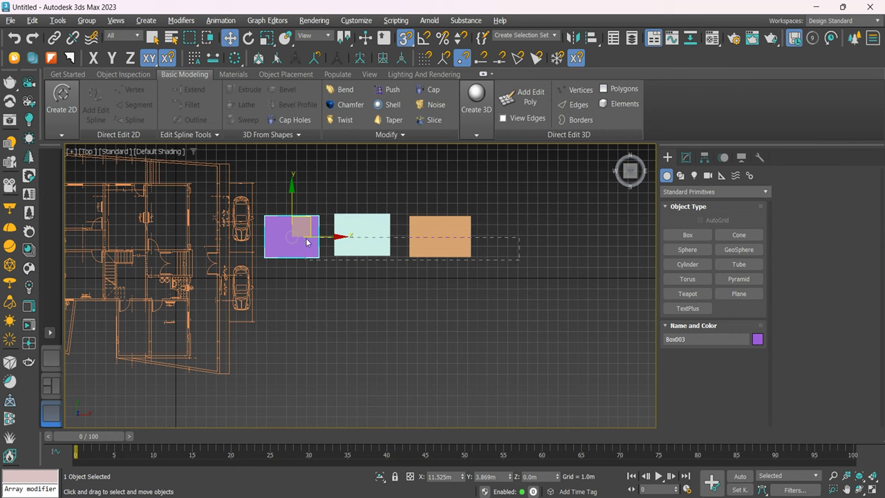
{"action": "left_click_drag", "start_coordinate": [307, 241], "coordinate": [293, 213]}
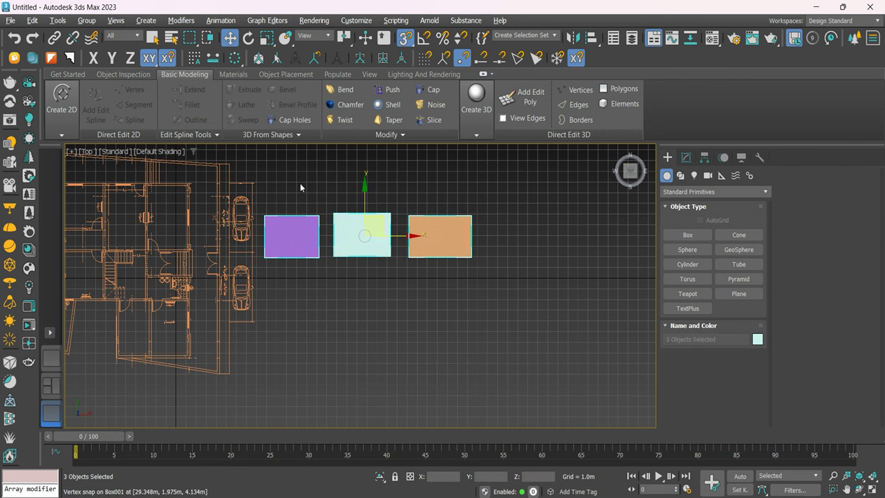
{"action": "key", "text": "Delete"}
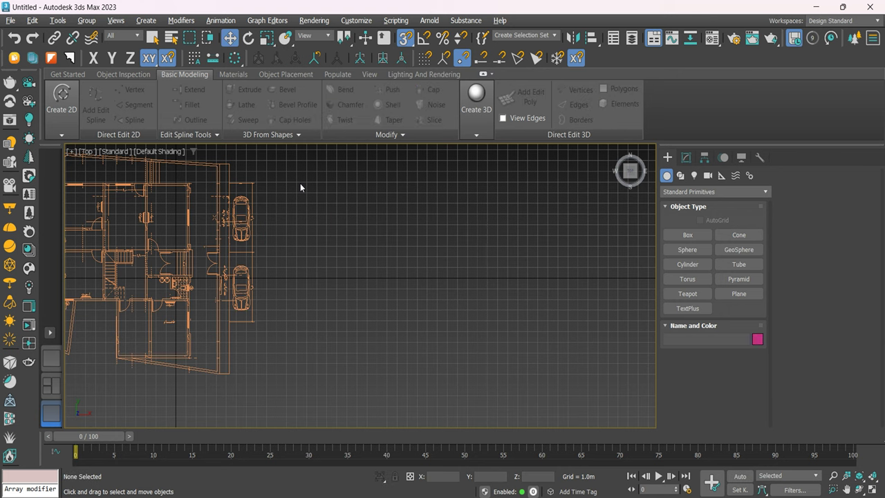
Draw a large green box, 8.074m by 13.167m and 7.0m tall
{"action": "left_click", "coordinate": [682, 236]}
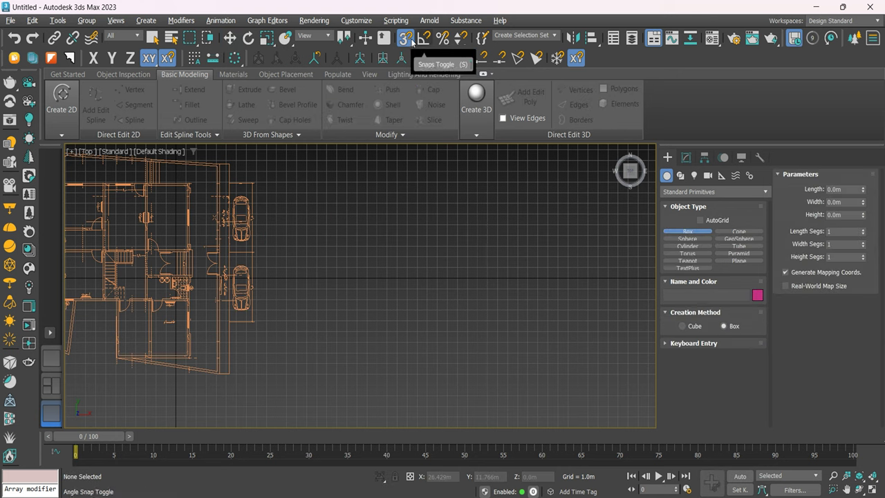
{"action": "left_click_drag", "start_coordinate": [405, 38], "coordinate": [408, 60]}
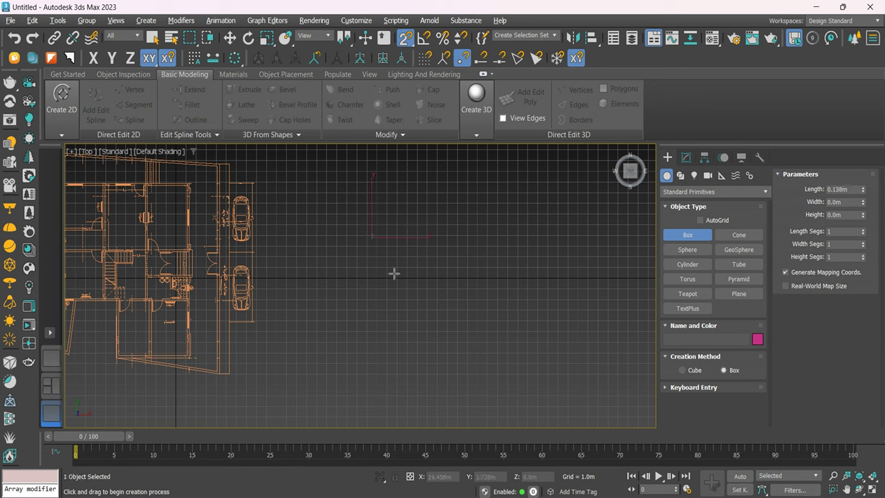
{"action": "left_click_drag", "start_coordinate": [370, 238], "coordinate": [505, 325]}
{"action": "left_click", "coordinate": [521, 272]}
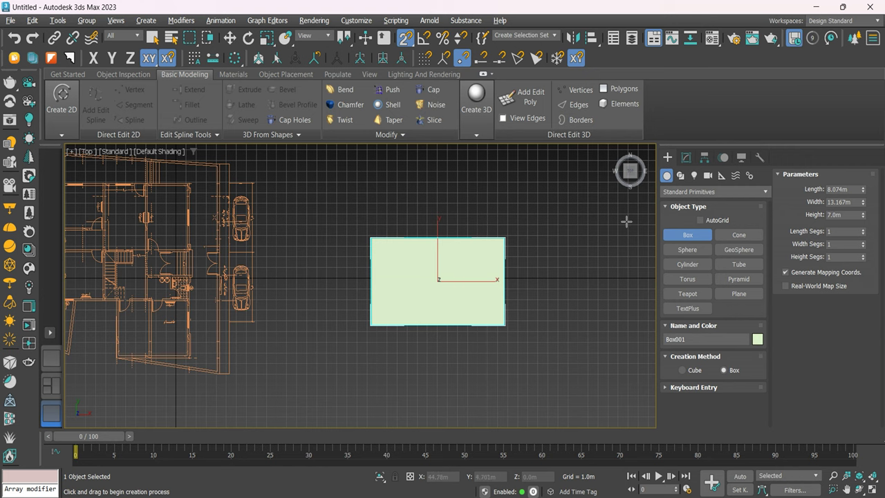
Reposition the green box with Select and Move to X 26.062m, Y −0.322m, Z 0m
{"action": "left_click", "coordinate": [630, 182]}
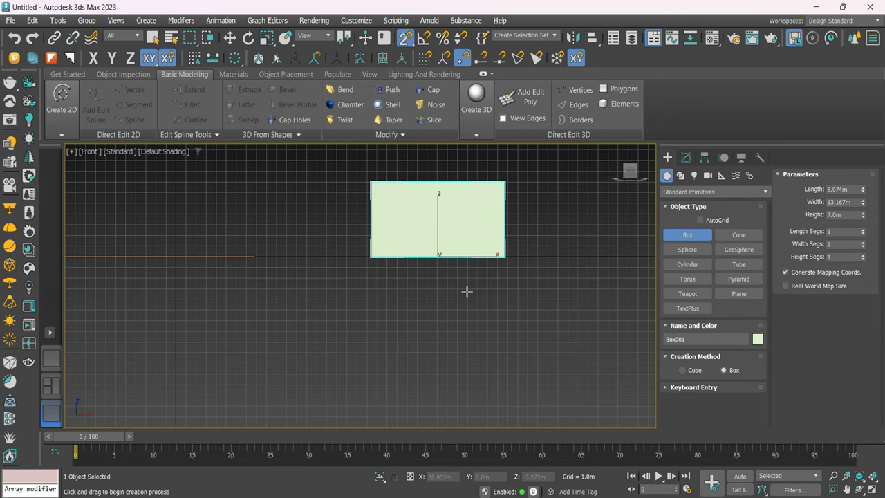
{"action": "left_click", "coordinate": [229, 38]}
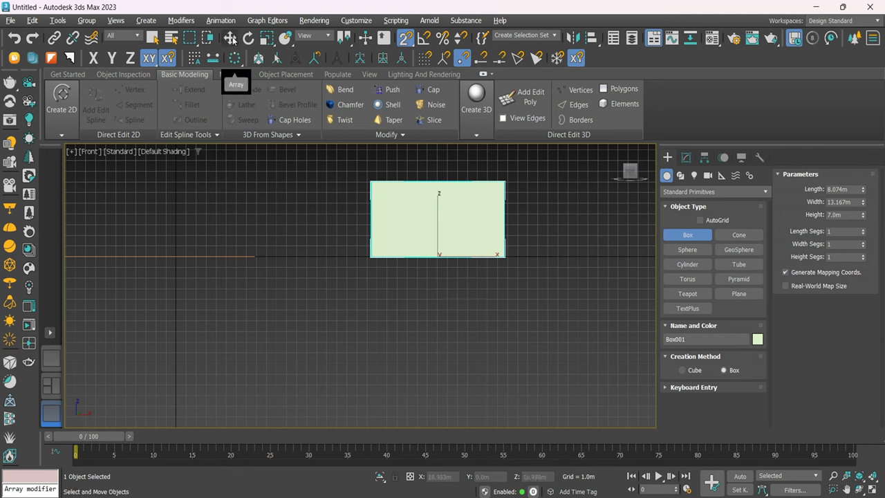
{"action": "left_click", "coordinate": [534, 476]}
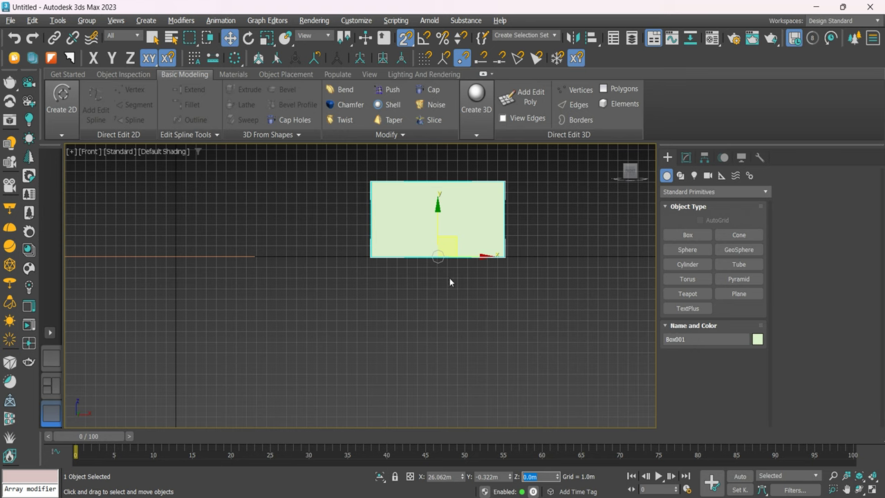
{"action": "mouse_move", "coordinate": [437, 259]}
{"action": "middle_mouse_down"}
{"action": "mouse_move", "coordinate": [450, 306]}
{"action": "mouse_move", "coordinate": [361, 321]}
{"action": "middle_mouse_up"}
{"action": "key", "text": "p"}
{"action": "left_click_drag", "start_coordinate": [361, 321], "coordinate": [381, 346]}
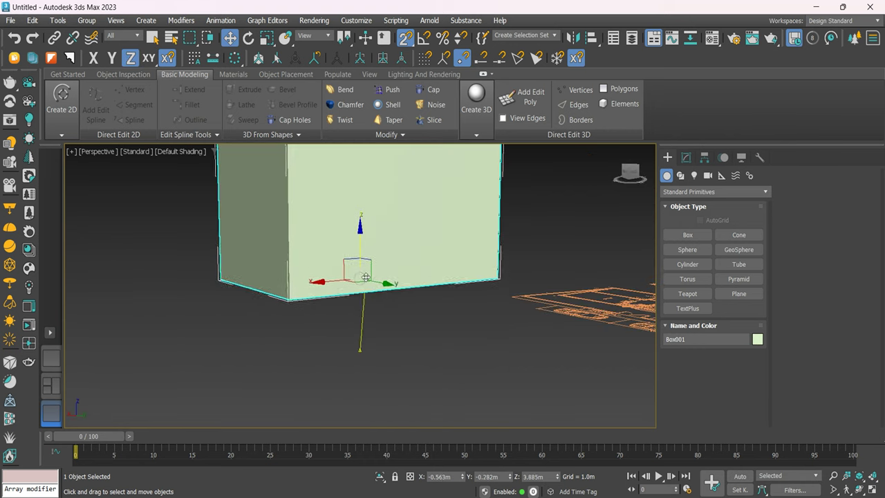
{"action": "middle_click_drag", "start_coordinate": [433, 378], "coordinate": [497, 357], "text": "alt"}
{"action": "key", "text": "t"}
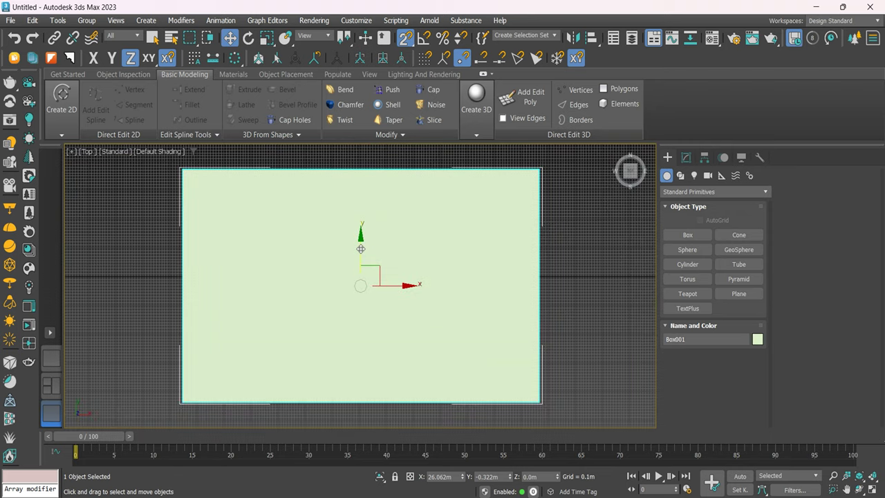
{"action": "mouse_move", "coordinate": [399, 291]}
{"action": "left_mouse_down"}
{"action": "mouse_move", "coordinate": [398, 310]}
{"action": "mouse_move", "coordinate": [360, 310]}
{"action": "mouse_move", "coordinate": [533, 295]}
{"action": "mouse_move", "coordinate": [267, 290]}
{"action": "mouse_move", "coordinate": [529, 290]}
{"action": "mouse_move", "coordinate": [365, 289]}
{"action": "left_mouse_up"}
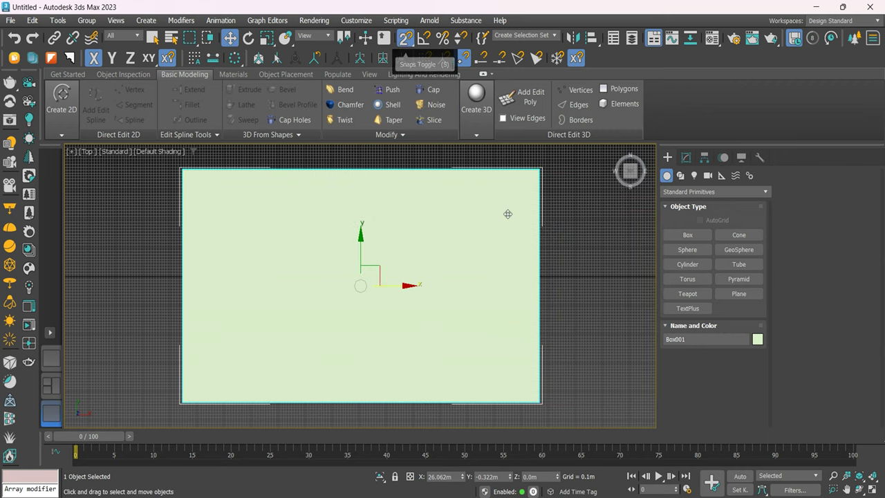
Create a 2.0m-tall purple box from the green box's corner and check it from the front
{"action": "middle_click_drag", "start_coordinate": [494, 234], "coordinate": [430, 240]}
{"action": "left_click", "coordinate": [688, 235]}
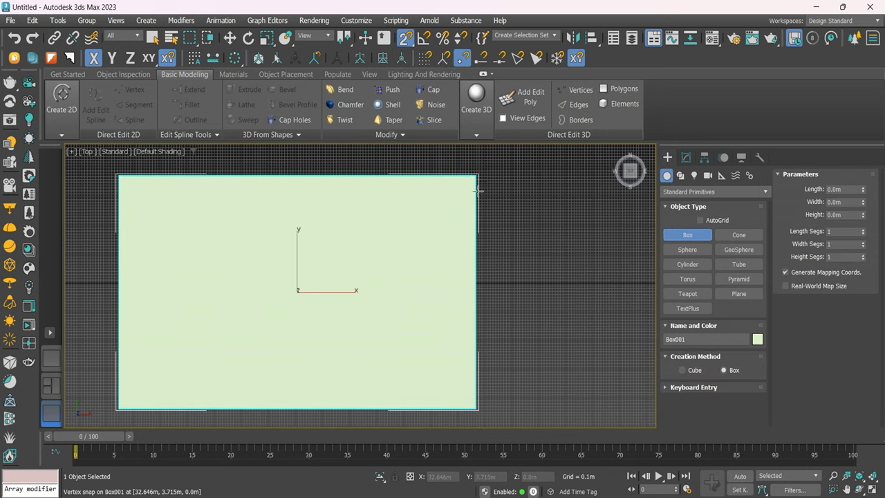
{"action": "middle_click_drag", "start_coordinate": [478, 191], "coordinate": [400, 220]}
{"action": "scroll", "coordinate": [400, 220], "scroll_direction": "down", "scroll_amount": 2}
{"action": "mouse_move", "coordinate": [391, 217]}
{"action": "left_mouse_down"}
{"action": "mouse_move", "coordinate": [493, 266]}
{"action": "mouse_move", "coordinate": [587, 294]}
{"action": "left_mouse_up"}
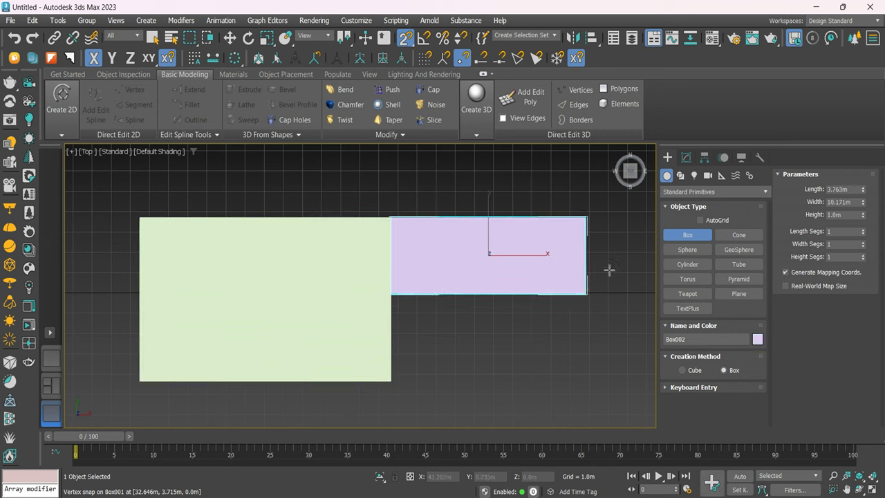
{"action": "left_click", "coordinate": [585, 290]}
{"action": "left_click", "coordinate": [629, 181]}
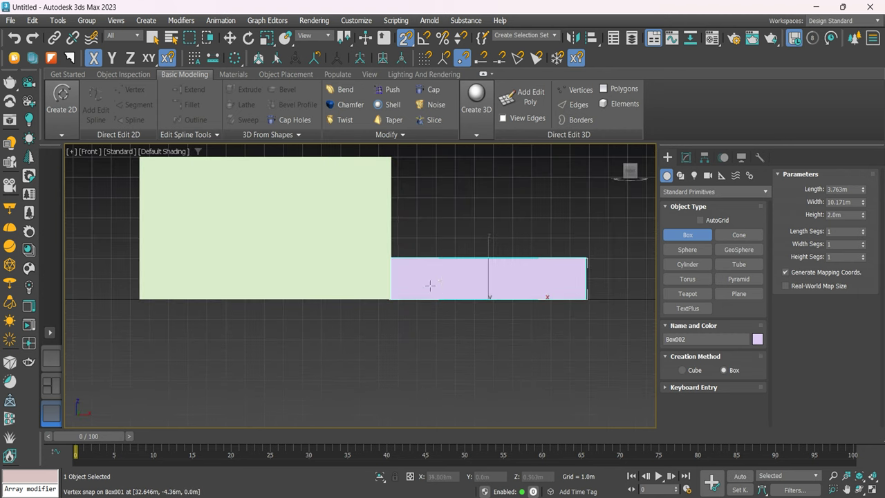
{"action": "mouse_move", "coordinate": [629, 171]}
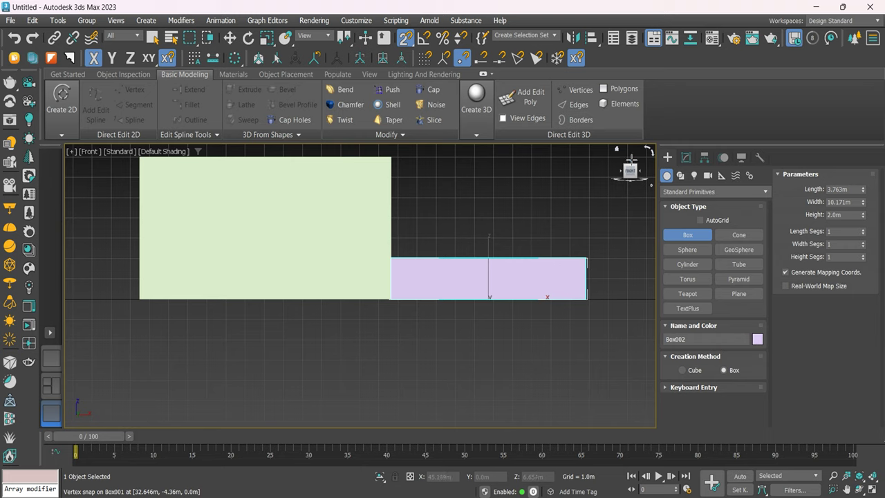
{"action": "left_click", "coordinate": [631, 161]}
With 2.5D snapping, draw a pink box from the purple box's corner and check it
{"action": "left_click_drag", "start_coordinate": [406, 38], "coordinate": [411, 79]}
{"action": "middle_click_drag", "start_coordinate": [539, 240], "coordinate": [396, 247]}
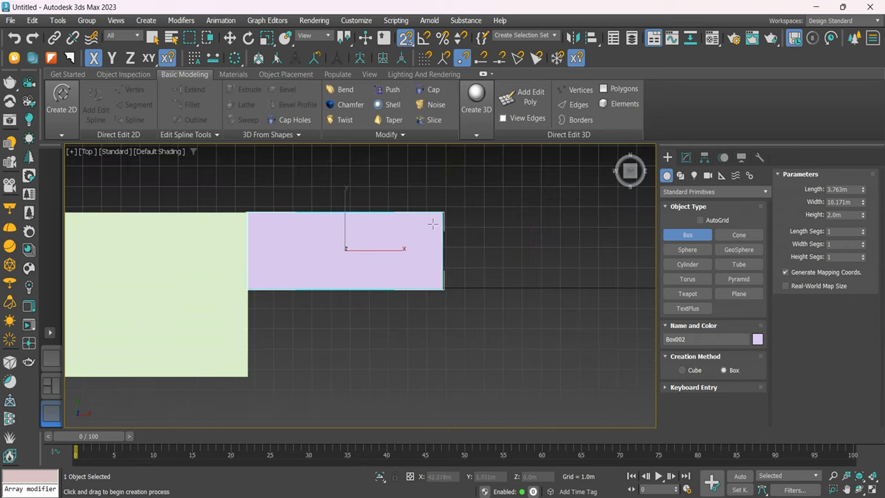
{"action": "left_click_drag", "start_coordinate": [440, 212], "coordinate": [578, 310]}
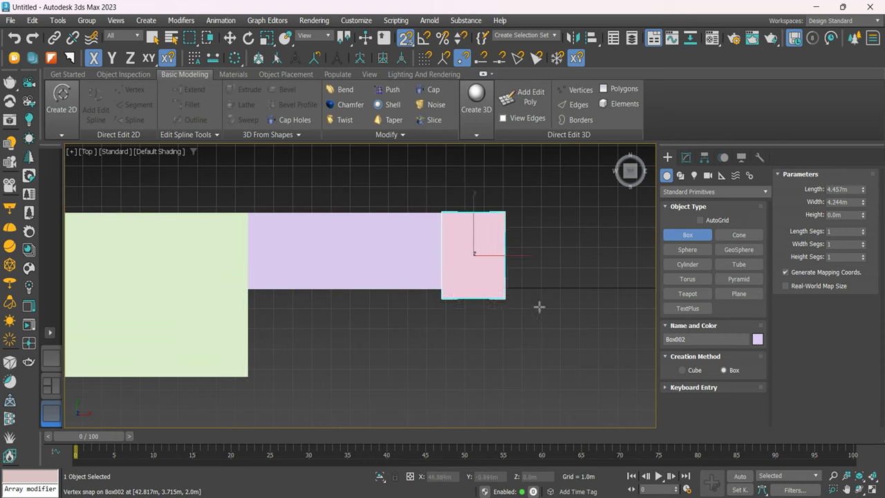
{"action": "left_click", "coordinate": [630, 179]}
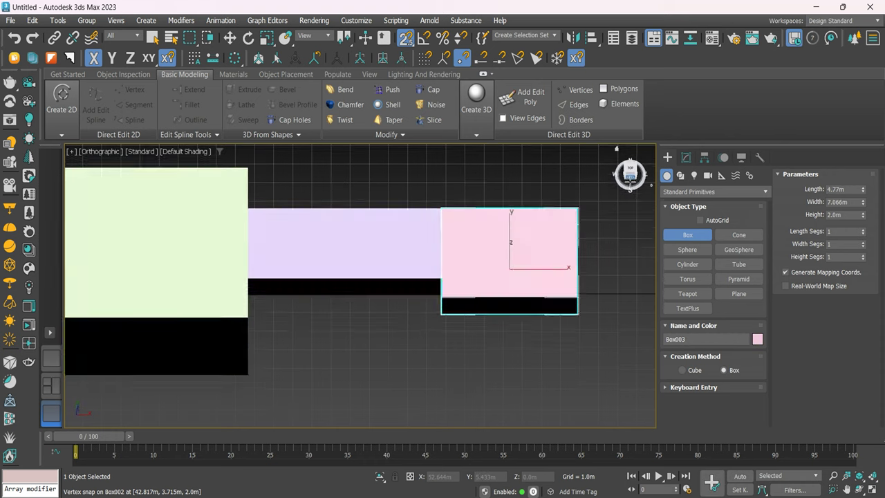
{"action": "middle_click_drag", "start_coordinate": [494, 307], "coordinate": [434, 310]}
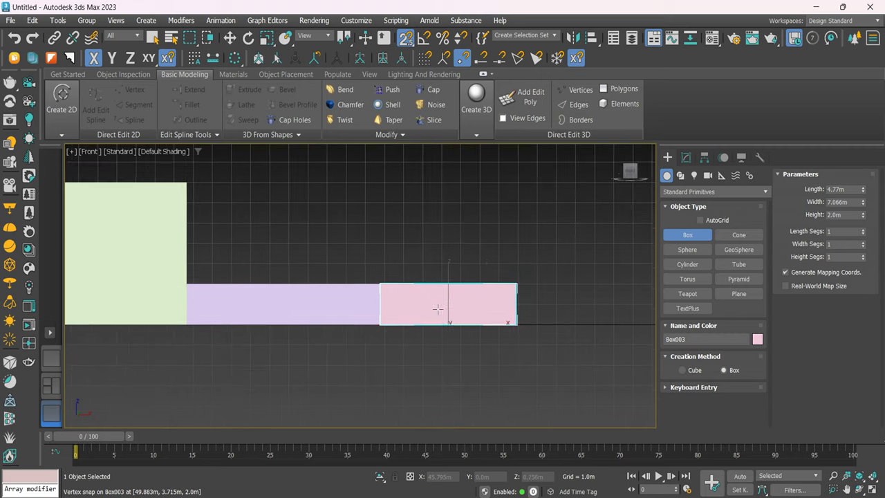
{"action": "key", "text": "t"}
{"action": "key", "text": "z"}
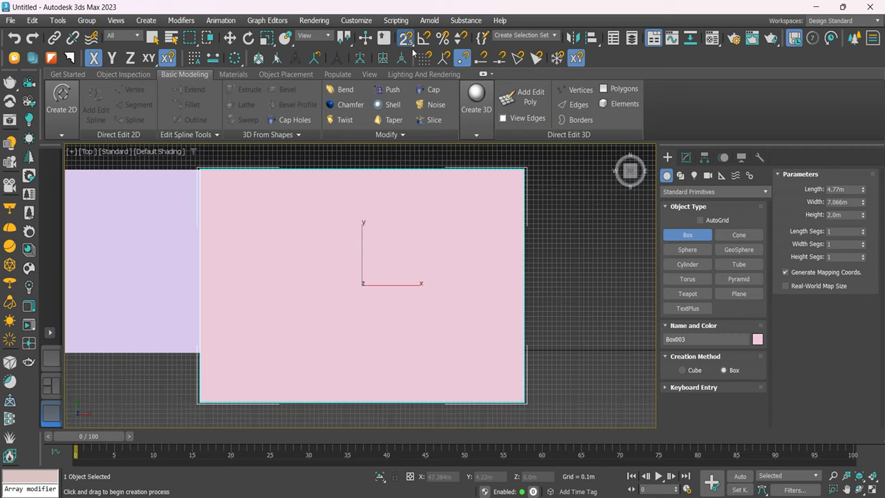
With 3D snapping, draw a 2.0m grey box from the pink box's corner and view it from the front
{"action": "left_click_drag", "start_coordinate": [406, 38], "coordinate": [406, 86]}
{"action": "scroll", "coordinate": [415, 217], "scroll_direction": "down", "scroll_amount": 3}
{"action": "mouse_move", "coordinate": [395, 188]}
{"action": "left_mouse_down"}
{"action": "mouse_move", "coordinate": [524, 304]}
{"action": "mouse_move", "coordinate": [551, 303]}
{"action": "left_mouse_up"}
{"action": "left_click", "coordinate": [588, 260]}
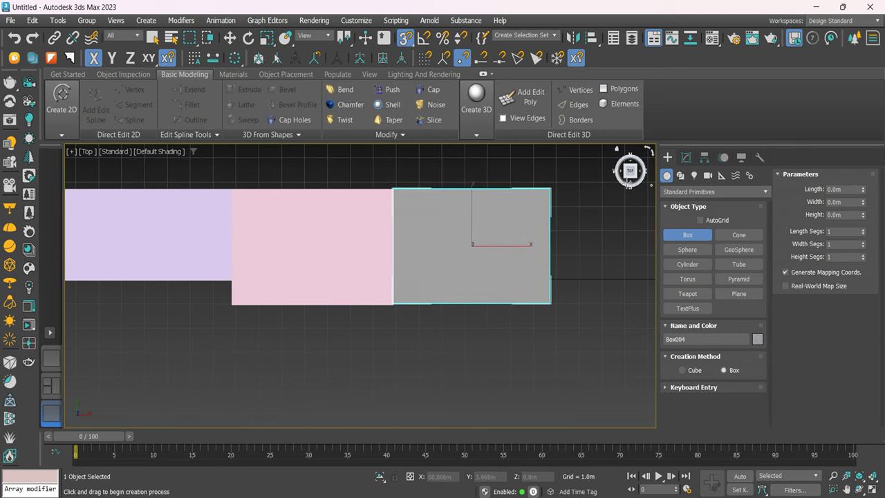
{"action": "middle_click_drag", "start_coordinate": [414, 228], "coordinate": [419, 277], "text": "alt"}
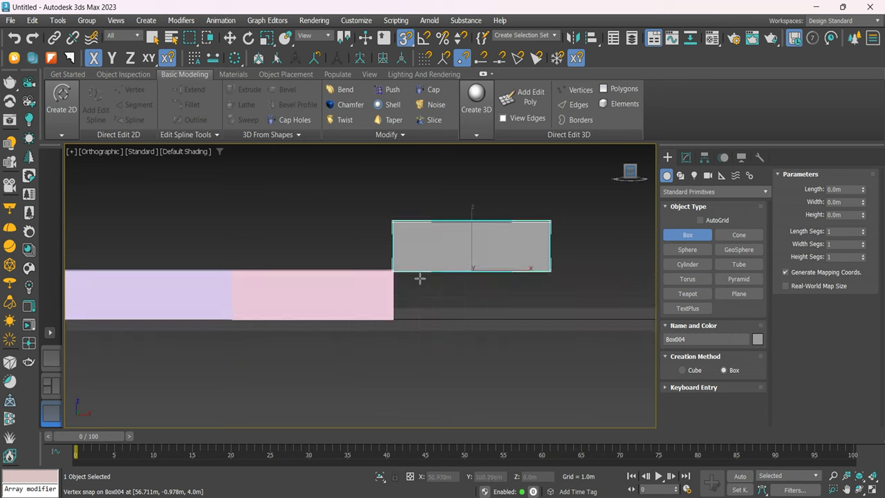
{"action": "key", "text": "f"}
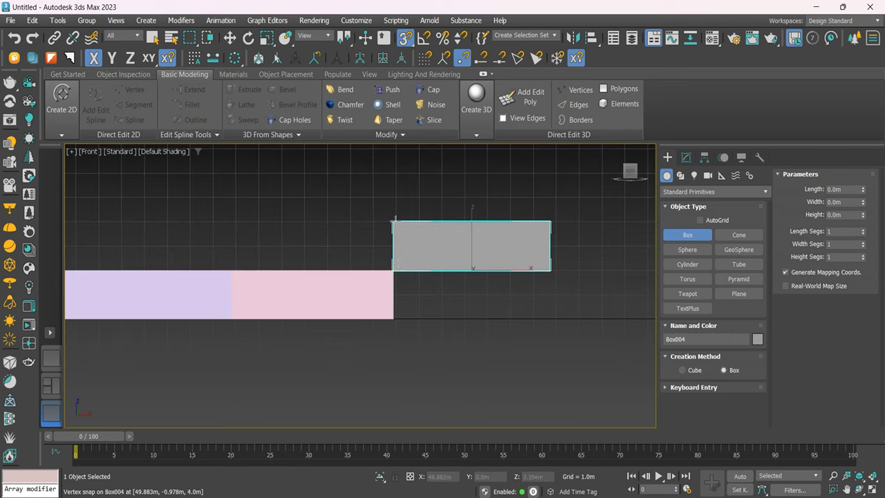
{"action": "mouse_move", "coordinate": [406, 38]}
{"action": "left_mouse_down"}
{"action": "mouse_move", "coordinate": [417, 86]}
{"action": "mouse_move", "coordinate": [417, 191]}
{"action": "left_mouse_up"}
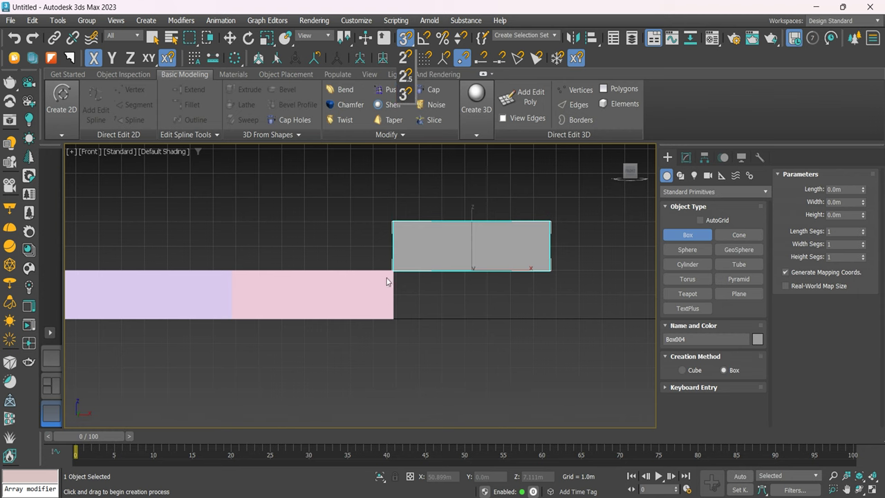
Enable snapping, switch to Select and Move, and select pink Box003 to read its 4.77m × 7.066m × 2.0m size
{"action": "scroll", "coordinate": [401, 315], "scroll_direction": "up", "scroll_amount": 2}
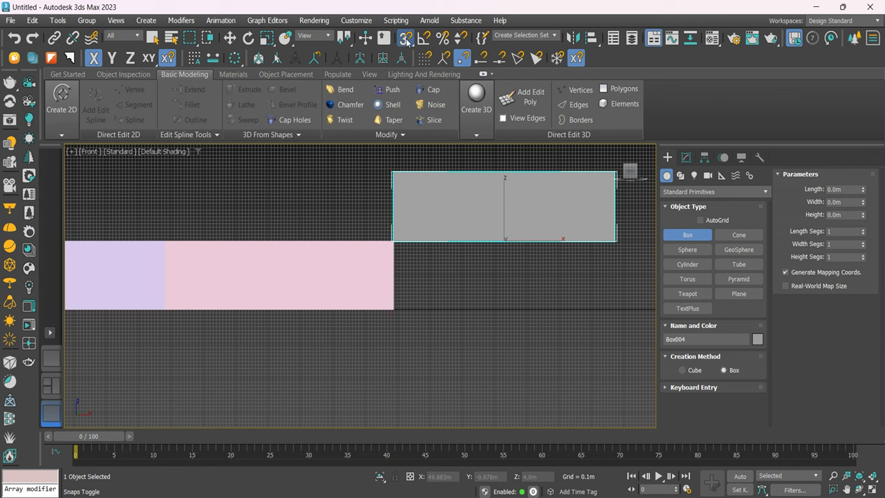
{"action": "left_click", "coordinate": [406, 39]}
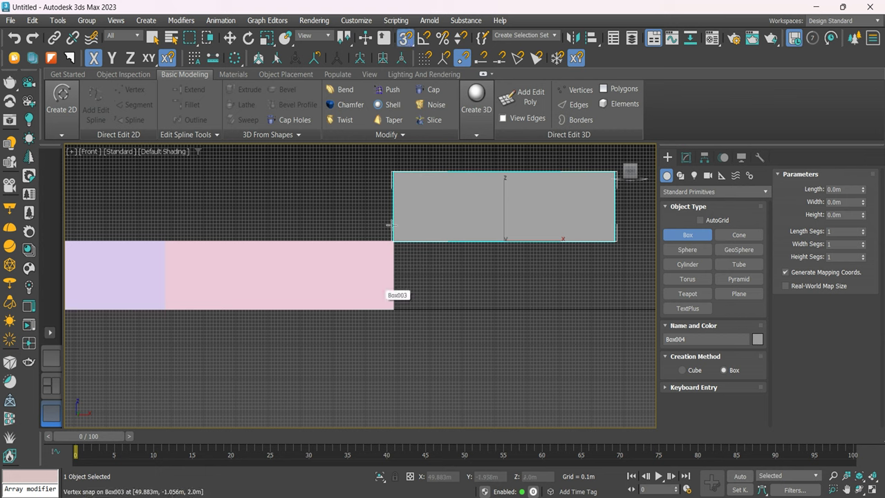
{"action": "left_click", "coordinate": [230, 37]}
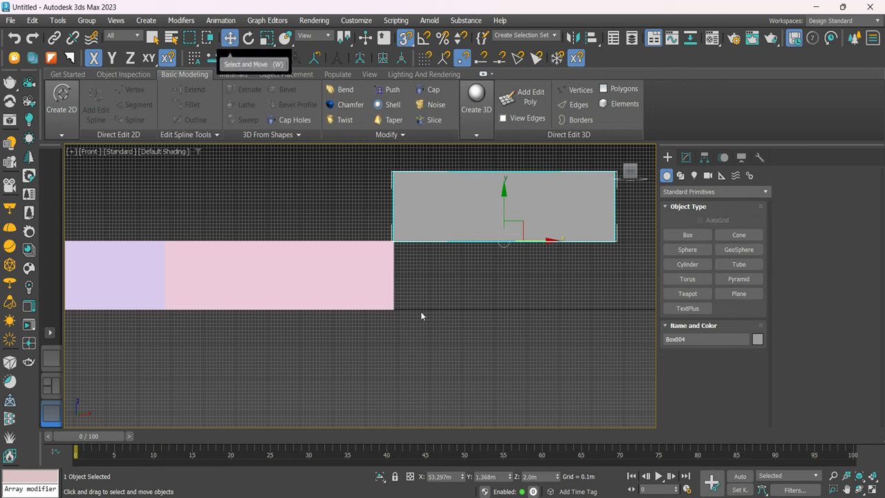
{"action": "left_click", "coordinate": [540, 477]}
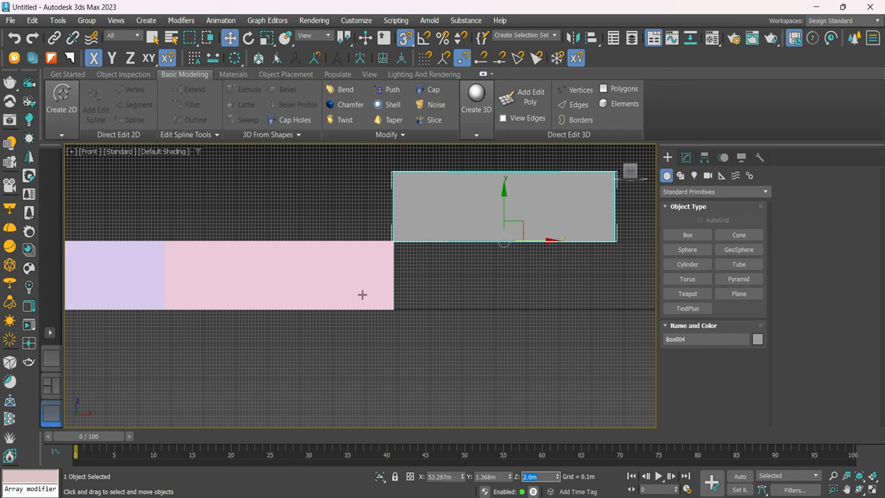
{"action": "left_click", "coordinate": [363, 295]}
{"action": "left_click", "coordinate": [686, 158]}
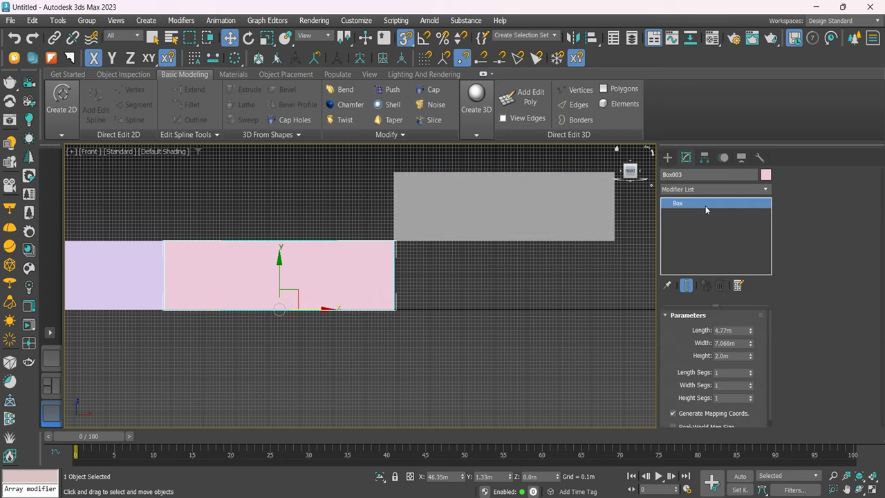
Lower grey Box004's height to 1.12m and look over the floor plan and boxes
{"action": "left_click", "coordinate": [564, 242]}
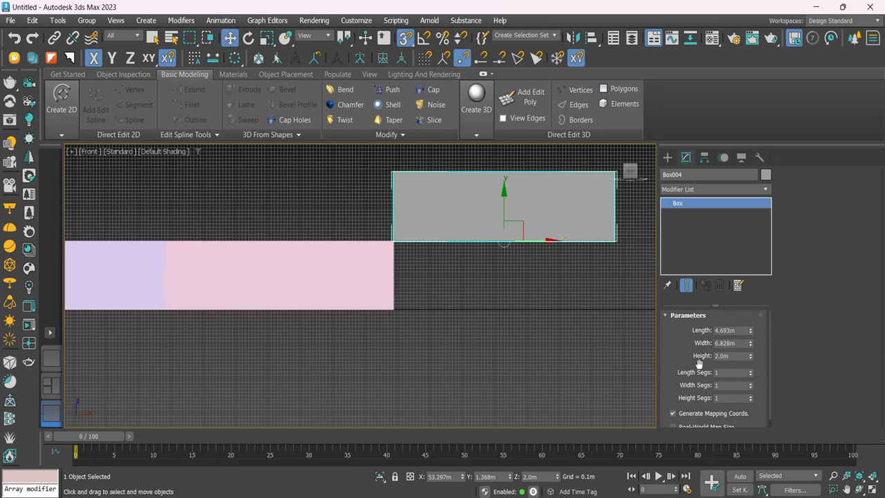
{"action": "left_click_drag", "start_coordinate": [752, 360], "coordinate": [767, 379]}
{"action": "mouse_move", "coordinate": [604, 329]}
{"action": "middle_mouse_down"}
{"action": "mouse_move", "coordinate": [576, 344]}
{"action": "mouse_move", "coordinate": [482, 361]}
{"action": "mouse_move", "coordinate": [369, 247]}
{"action": "middle_mouse_up"}
{"action": "key", "text": "t"}
{"action": "scroll", "coordinate": [370, 247], "scroll_direction": "down", "scroll_amount": 3}
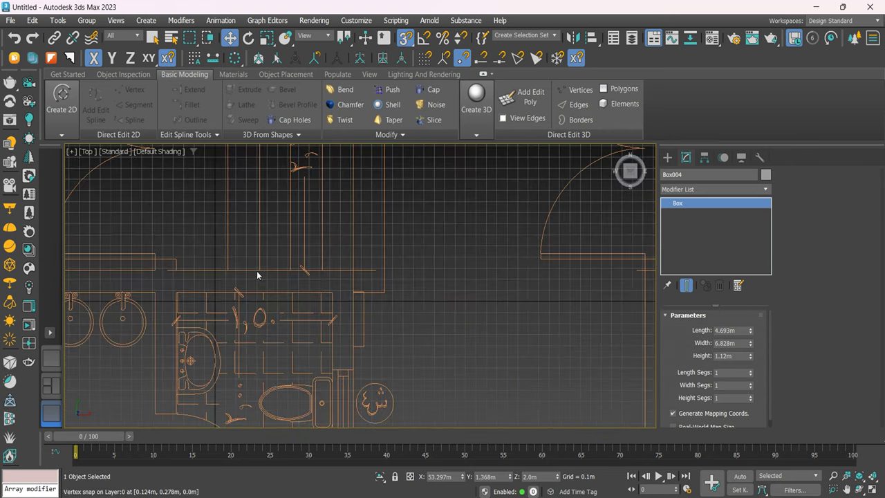
{"action": "middle_click_drag", "start_coordinate": [448, 301], "coordinate": [105, 259]}
{"action": "scroll", "coordinate": [391, 250], "scroll_direction": "down", "scroll_amount": 3}
{"action": "scroll", "coordinate": [405, 253], "scroll_direction": "down", "scroll_amount": 2}
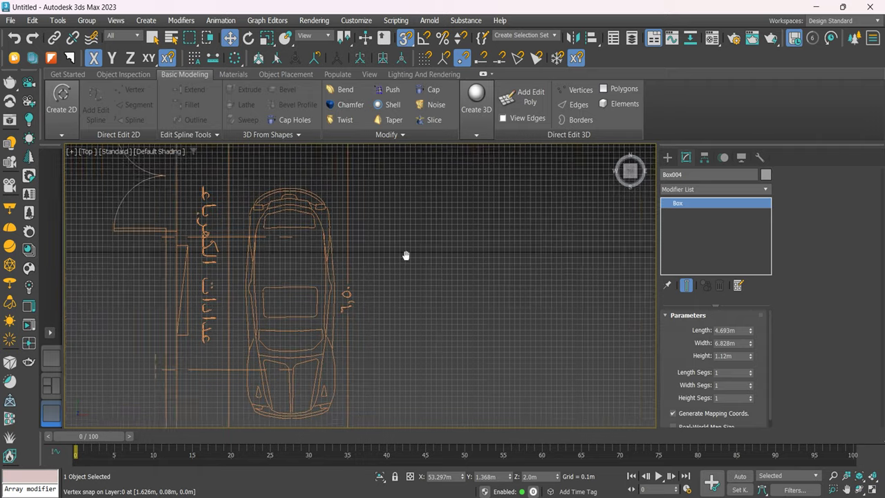
{"action": "middle_click_drag", "start_coordinate": [405, 253], "coordinate": [187, 229]}
{"action": "scroll", "coordinate": [188, 229], "scroll_direction": "down", "scroll_amount": 3}
{"action": "mouse_move", "coordinate": [549, 326]}
{"action": "middle_mouse_down"}
{"action": "mouse_move", "coordinate": [371, 380]}
{"action": "mouse_move", "coordinate": [401, 292]}
{"action": "mouse_move", "coordinate": [405, 218]}
{"action": "mouse_move", "coordinate": [341, 329]}
{"action": "middle_mouse_up"}
{"action": "scroll", "coordinate": [400, 293], "scroll_direction": "up", "scroll_amount": 5}
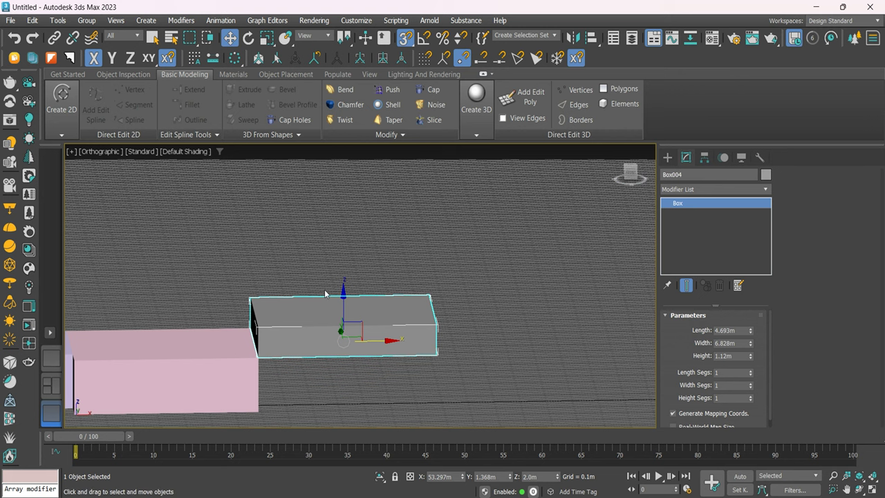
Deselect the grey box, set snapping to 2D mode, and arm the Box tool again
{"action": "left_click", "coordinate": [632, 175]}
{"action": "left_click", "coordinate": [629, 167]}
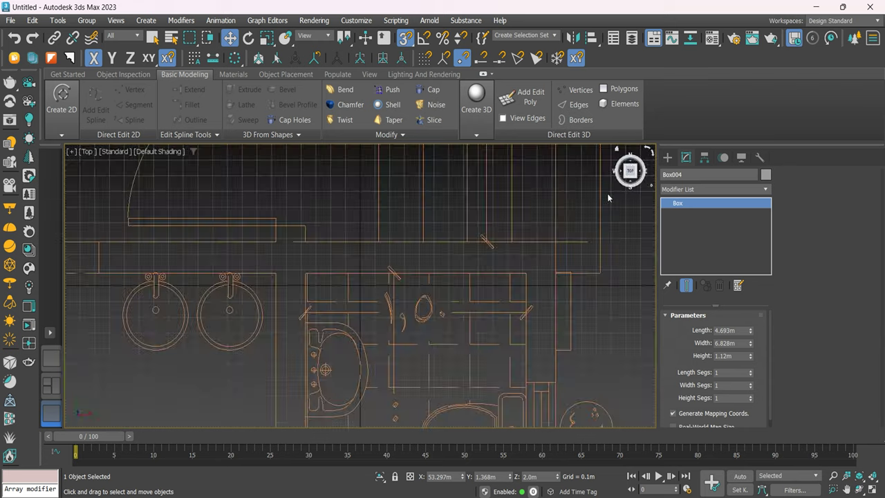
{"action": "middle_click_drag", "start_coordinate": [548, 279], "coordinate": [487, 197]}
{"action": "left_click", "coordinate": [475, 201]}
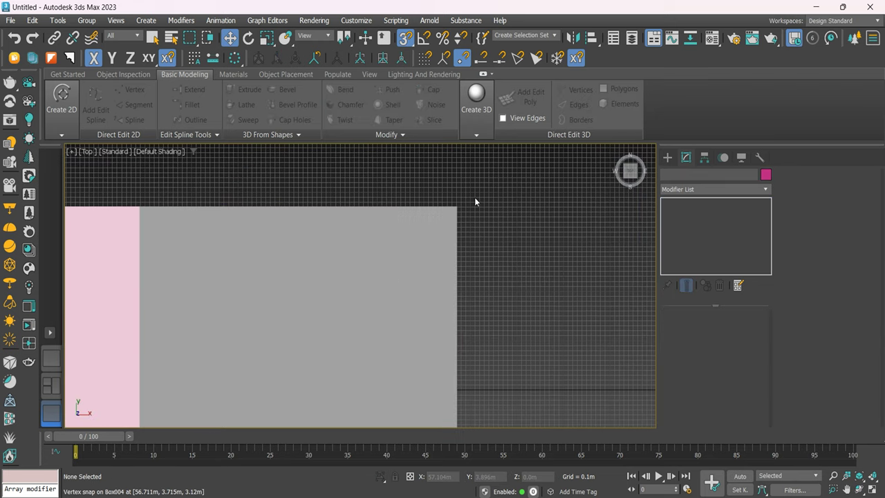
{"action": "left_click_drag", "start_coordinate": [406, 38], "coordinate": [408, 61]}
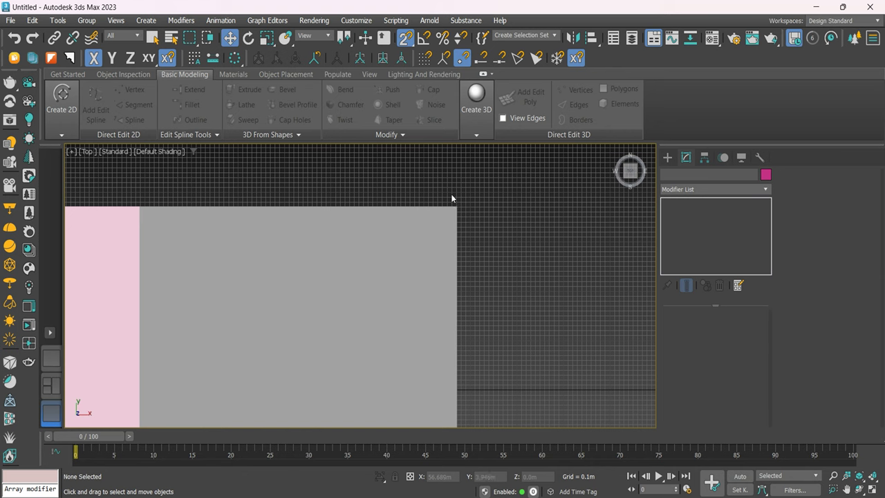
{"action": "left_click_drag", "start_coordinate": [405, 37], "coordinate": [406, 40]}
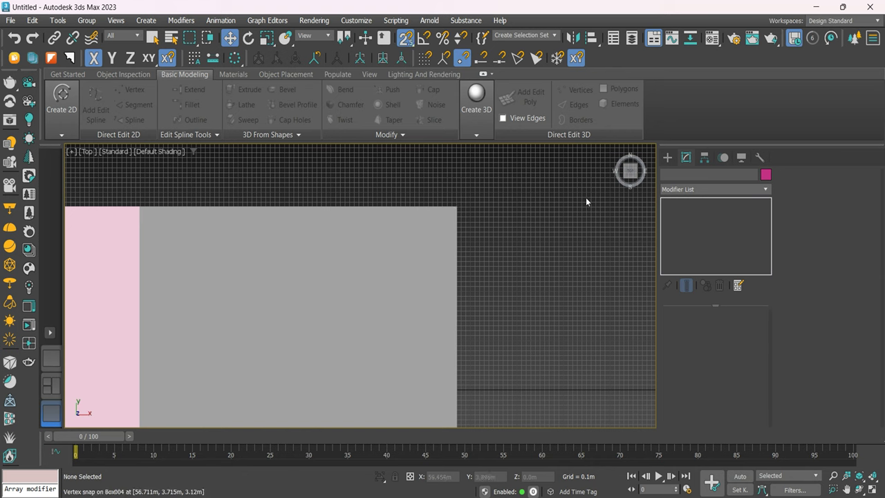
{"action": "left_click", "coordinate": [667, 158]}
{"action": "left_click", "coordinate": [687, 231]}
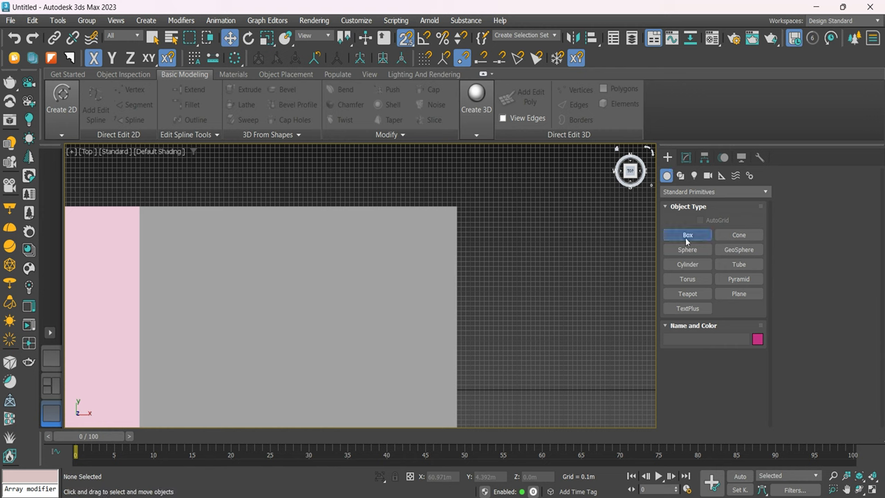
Try drawing boxes from the grey plane's corner, cancelling each and changing the snapping mode
{"action": "left_click_drag", "start_coordinate": [484, 225], "coordinate": [553, 263]}
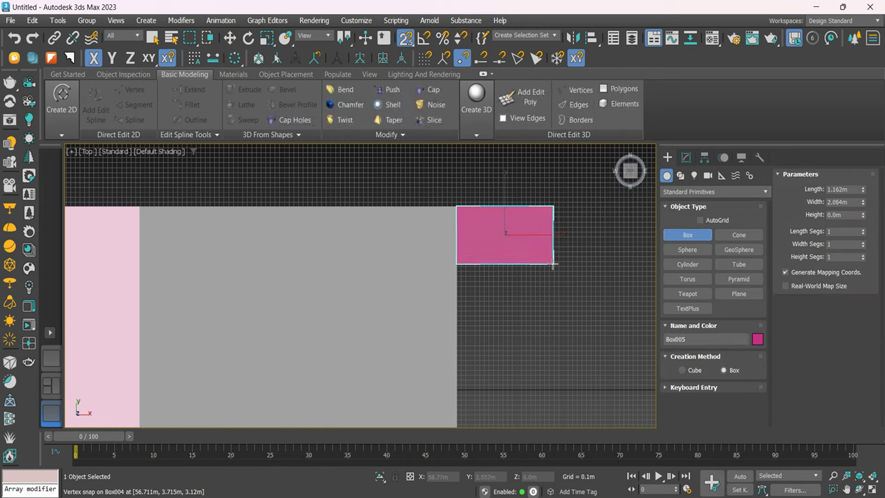
{"action": "right_click", "coordinate": [553, 263]}
{"action": "left_click_drag", "start_coordinate": [407, 39], "coordinate": [406, 43]}
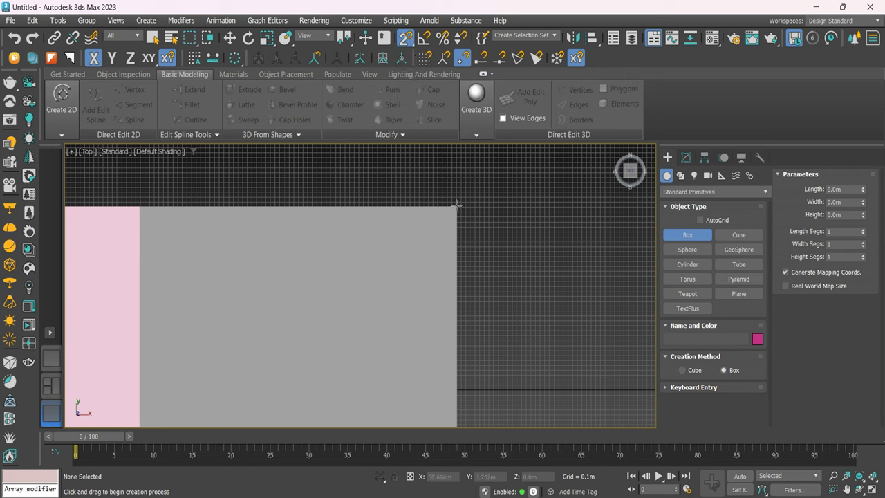
{"action": "left_click_drag", "start_coordinate": [456, 201], "coordinate": [525, 265]}
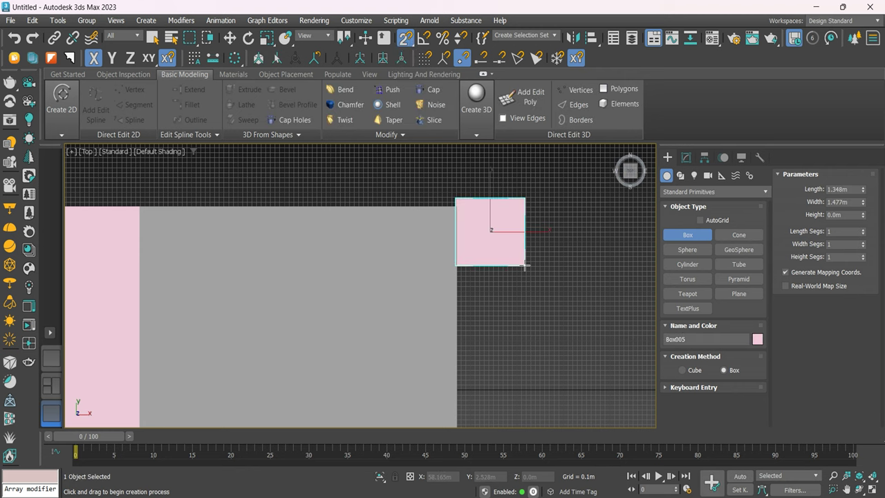
{"action": "right_click", "coordinate": [526, 264]}
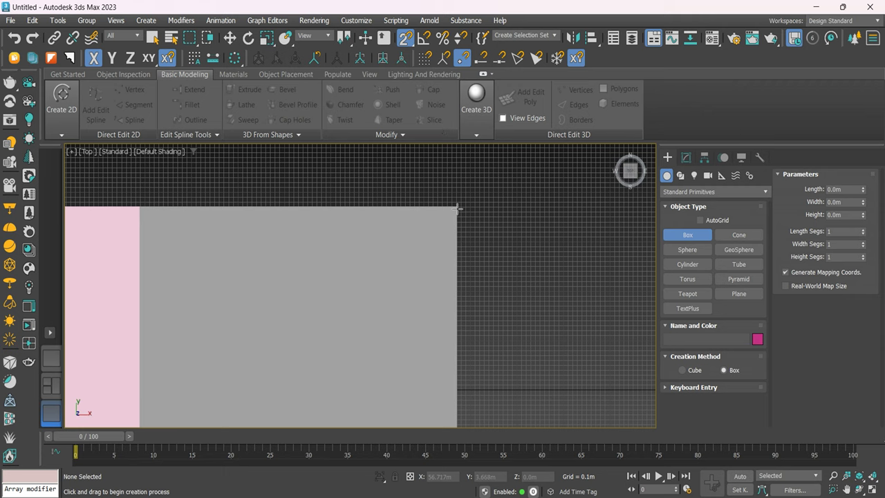
{"action": "scroll", "coordinate": [456, 208], "scroll_direction": "up", "scroll_amount": 3}
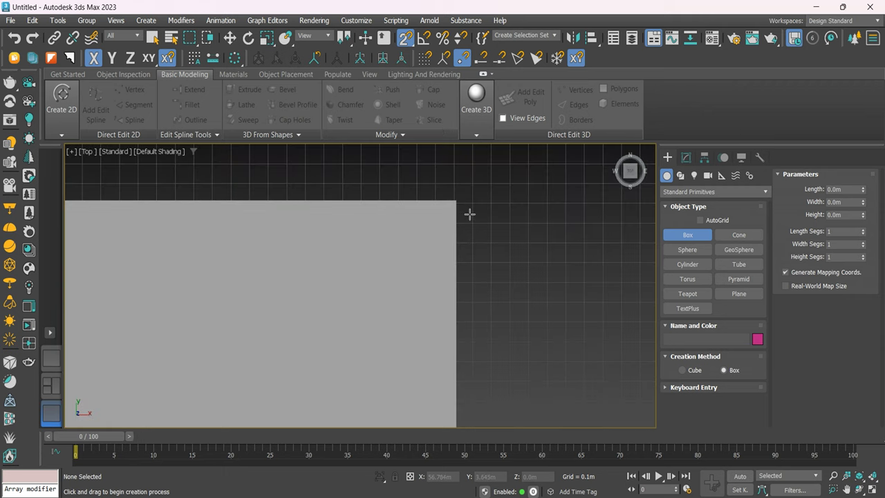
{"action": "left_click_drag", "start_coordinate": [456, 200], "coordinate": [503, 204]}
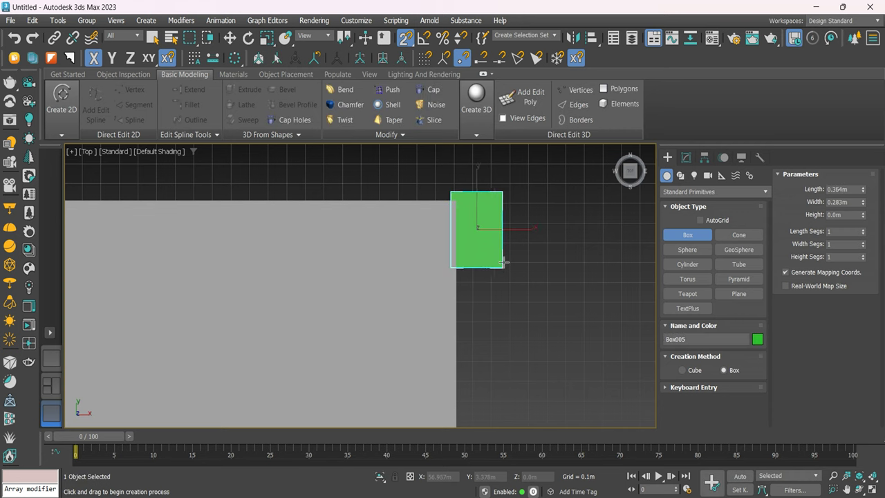
{"action": "right_click", "coordinate": [482, 198]}
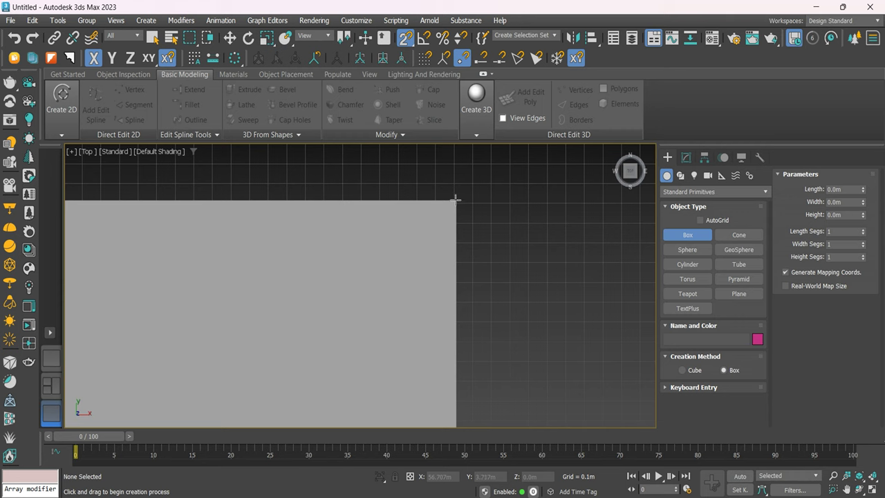
{"action": "left_click_drag", "start_coordinate": [406, 37], "coordinate": [406, 65]}
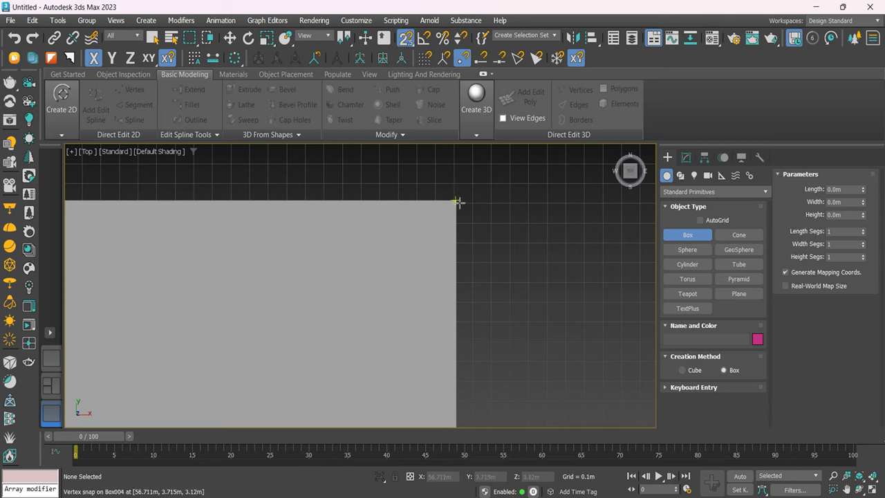
Draw a 0.708m × 0.887m box at −0.2m height, then start a box below the plane
{"action": "left_click_drag", "start_coordinate": [456, 201], "coordinate": [599, 357]}
{"action": "left_click", "coordinate": [616, 367]}
{"action": "scroll", "coordinate": [571, 257], "scroll_direction": "up", "scroll_amount": 1}
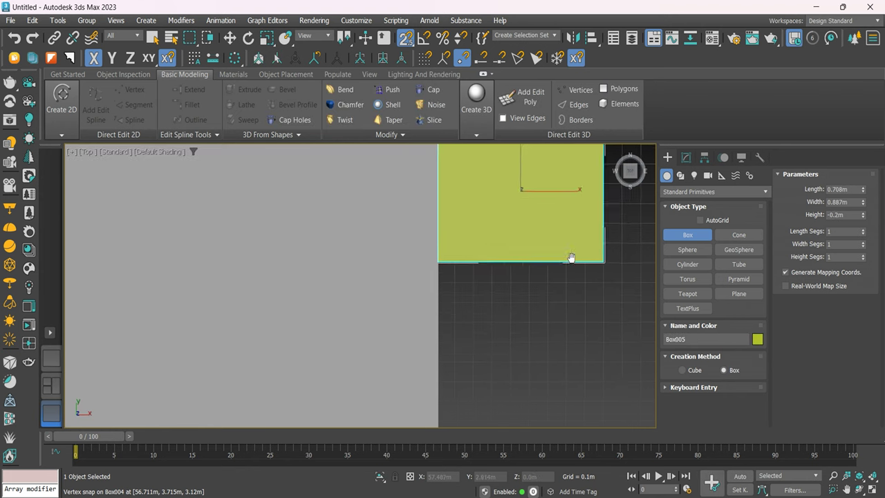
{"action": "scroll", "coordinate": [518, 173], "scroll_direction": "down", "scroll_amount": 3}
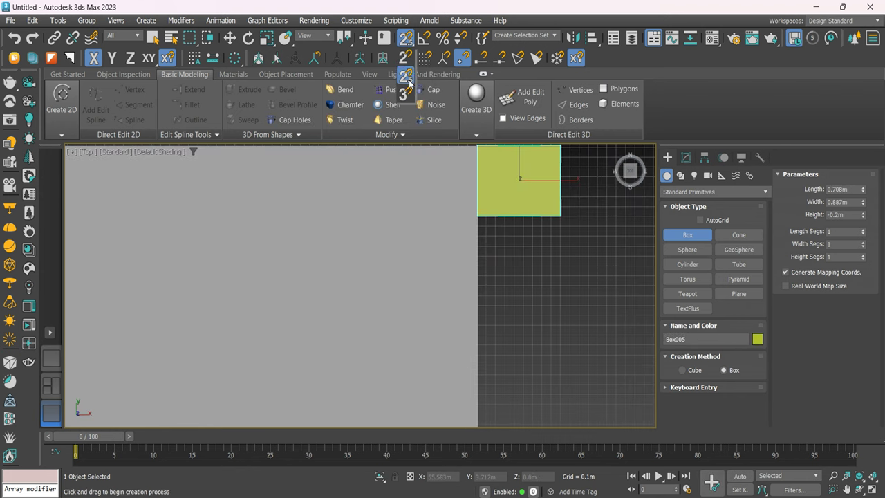
{"action": "scroll", "coordinate": [567, 219], "scroll_direction": "down", "scroll_amount": 2}
{"action": "scroll", "coordinate": [505, 294], "scroll_direction": "down", "scroll_amount": 3}
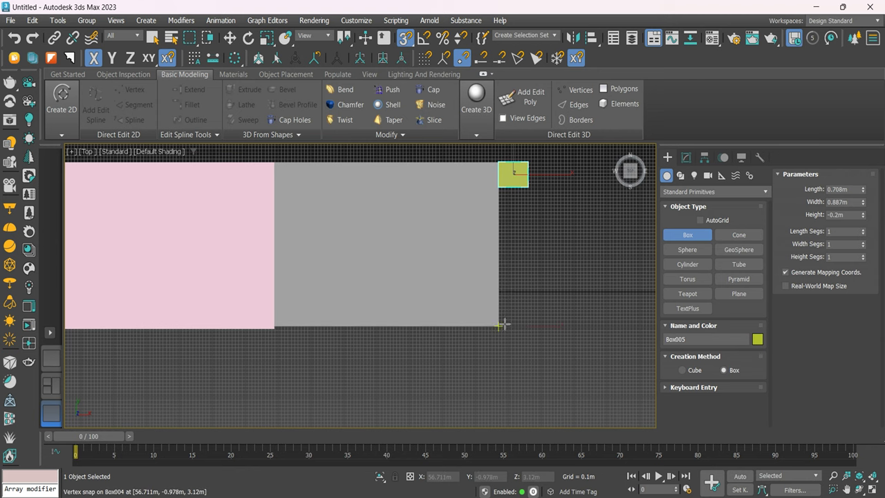
{"action": "left_click_drag", "start_coordinate": [499, 325], "coordinate": [560, 370]}
Finish the purple box at 1.8m tall and view the boxes from the Front
{"action": "left_click", "coordinate": [578, 307]}
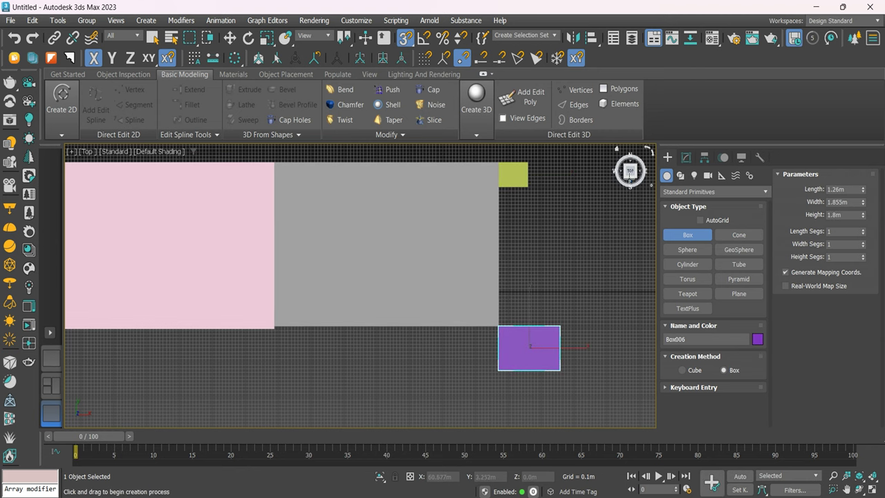
{"action": "left_click", "coordinate": [630, 186]}
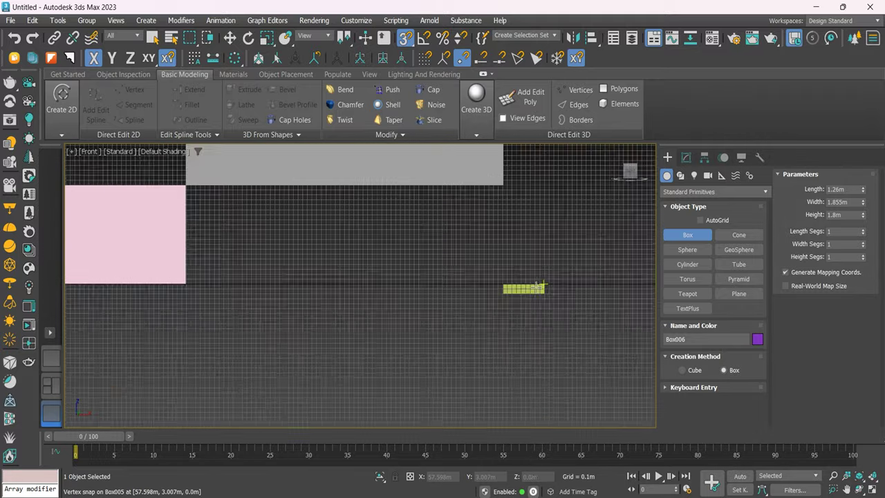
{"action": "right_click", "coordinate": [470, 290]}
Select the yellow-green Box005 and raise its height to 0.356m in the Modify panel
{"action": "left_click", "coordinate": [484, 291]}
{"action": "scroll", "coordinate": [527, 329], "scroll_direction": "down", "scroll_amount": 2}
{"action": "middle_click_drag", "start_coordinate": [526, 329], "coordinate": [517, 366]}
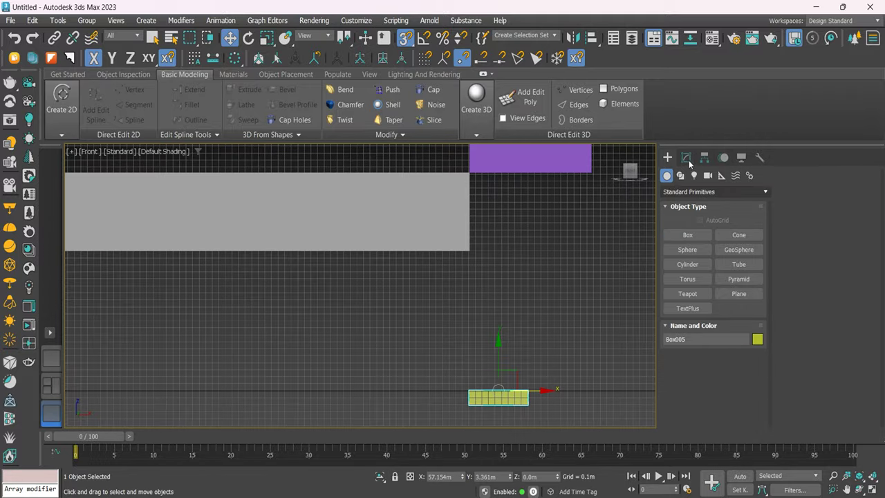
{"action": "left_click", "coordinate": [685, 157]}
{"action": "left_click_drag", "start_coordinate": [751, 357], "coordinate": [749, 221]}
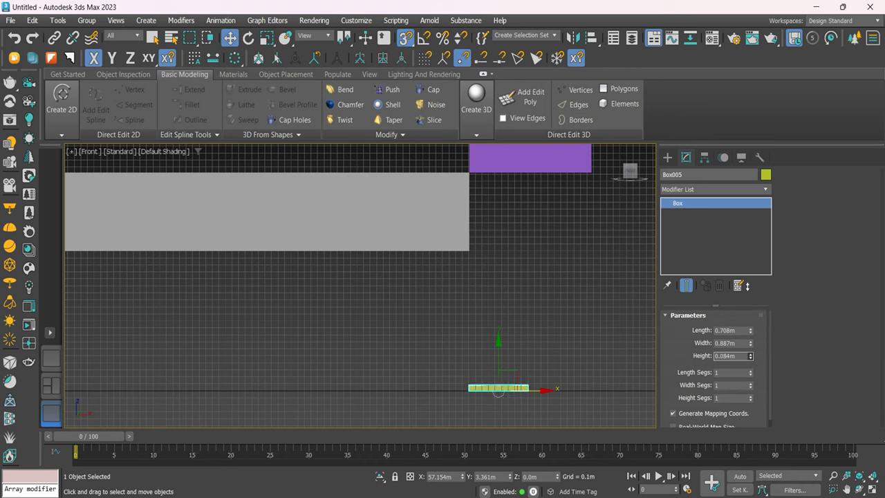
{"action": "middle_click_drag", "start_coordinate": [504, 319], "coordinate": [518, 323]}
{"action": "scroll", "coordinate": [517, 323], "scroll_direction": "down", "scroll_amount": 3}
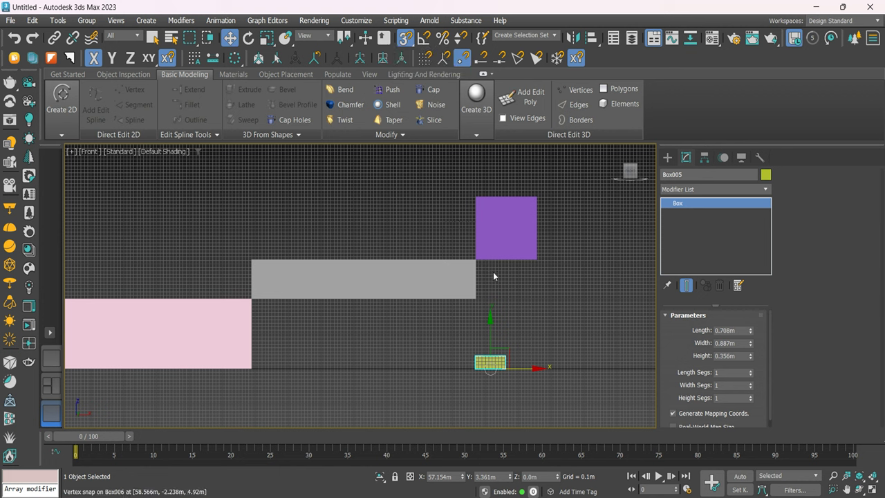
{"action": "left_click_drag", "start_coordinate": [406, 38], "coordinate": [406, 73]}
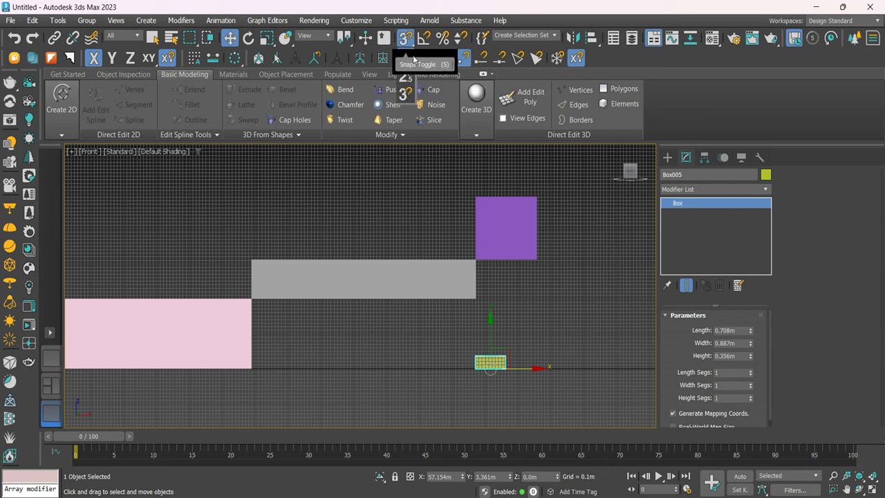
{"action": "left_click_drag", "start_coordinate": [405, 37], "coordinate": [409, 60]}
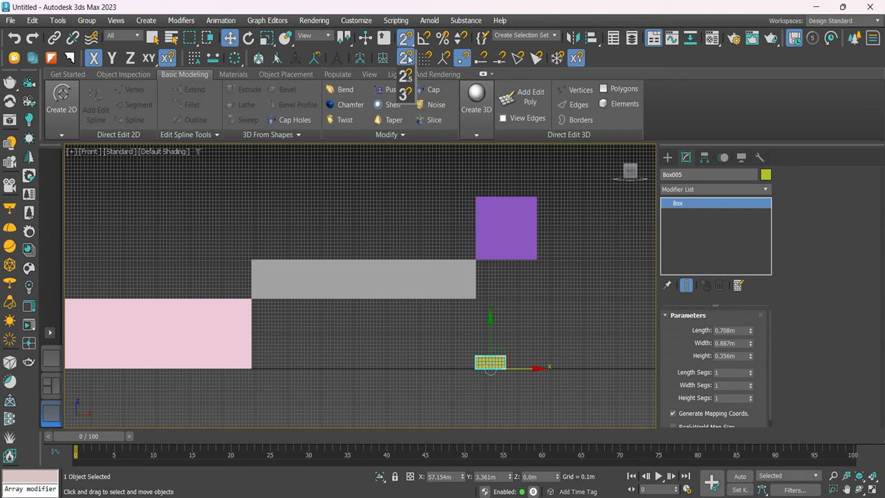
{"action": "left_click_drag", "start_coordinate": [408, 60], "coordinate": [411, 79]}
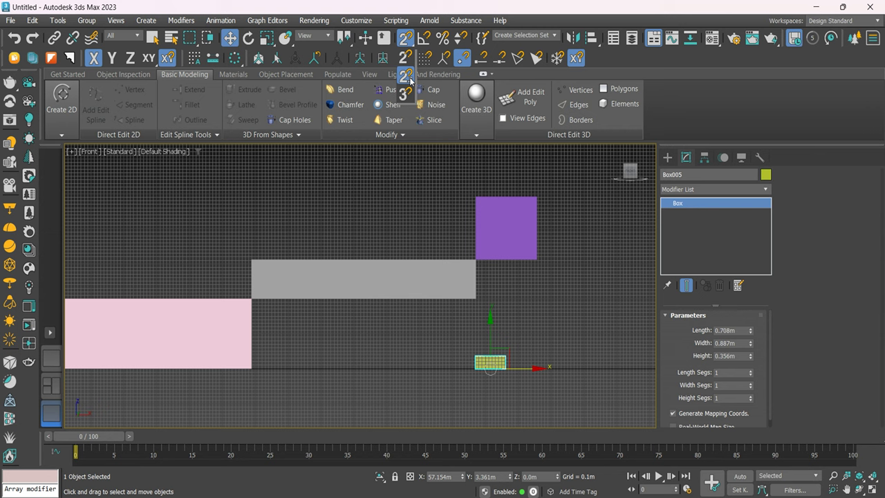
{"action": "left_click_drag", "start_coordinate": [411, 81], "coordinate": [411, 96]}
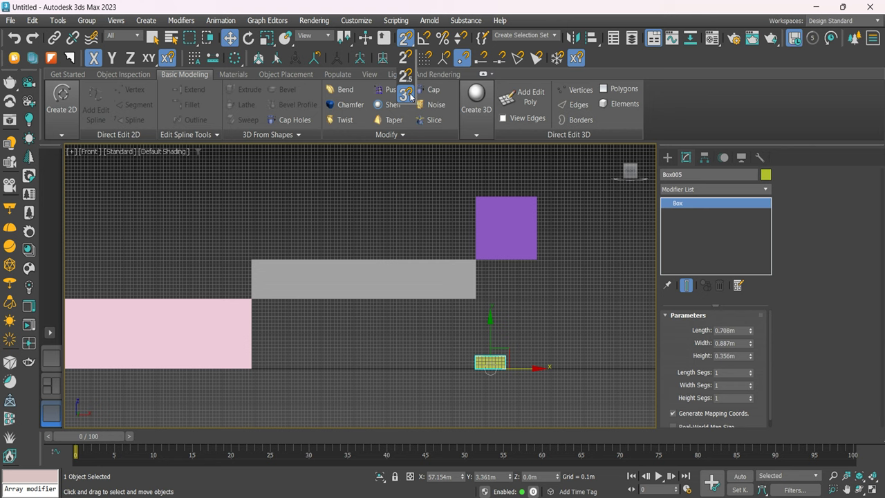
Select all six practice boxes with Ctrl+A and delete them
{"action": "left_click", "coordinate": [408, 94]}
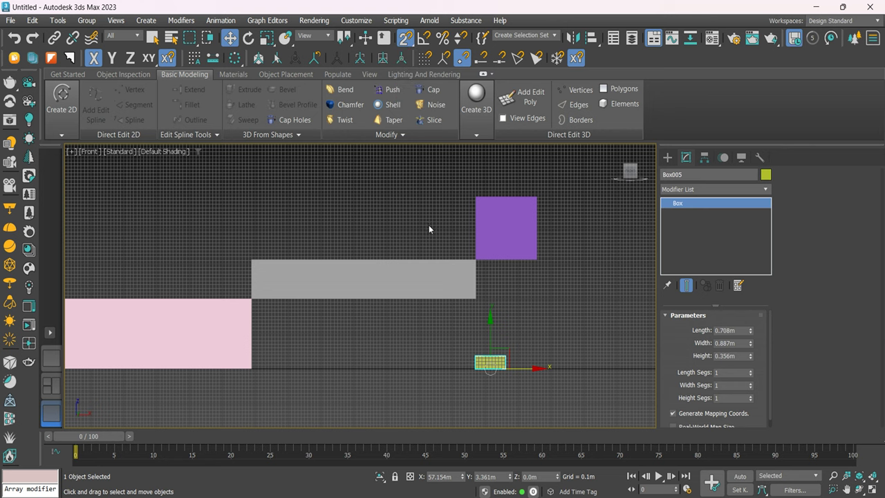
{"action": "scroll", "coordinate": [429, 225], "scroll_direction": "down", "scroll_amount": 3}
{"action": "scroll", "coordinate": [469, 191], "scroll_direction": "down", "scroll_amount": 2}
{"action": "key", "text": "ctrl+a"}
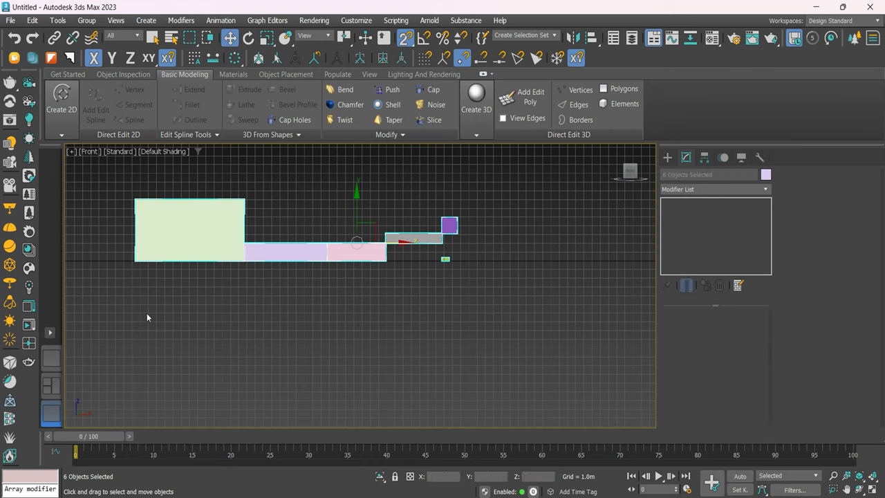
{"action": "key", "text": "Delete"}
Set snapping to 2.5D and fit the whole floor plan in the Top view
{"action": "scroll", "coordinate": [329, 289], "scroll_direction": "down", "scroll_amount": 2}
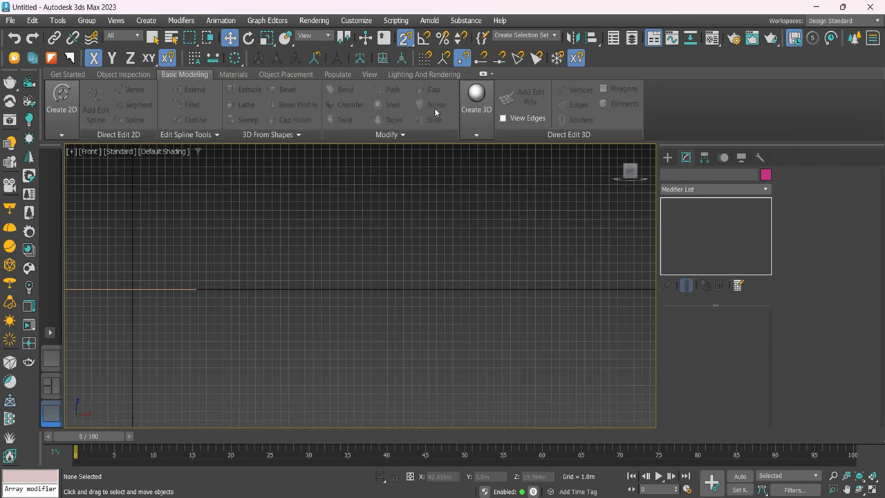
{"action": "left_click_drag", "start_coordinate": [406, 39], "coordinate": [406, 76]}
{"action": "key", "text": "z"}
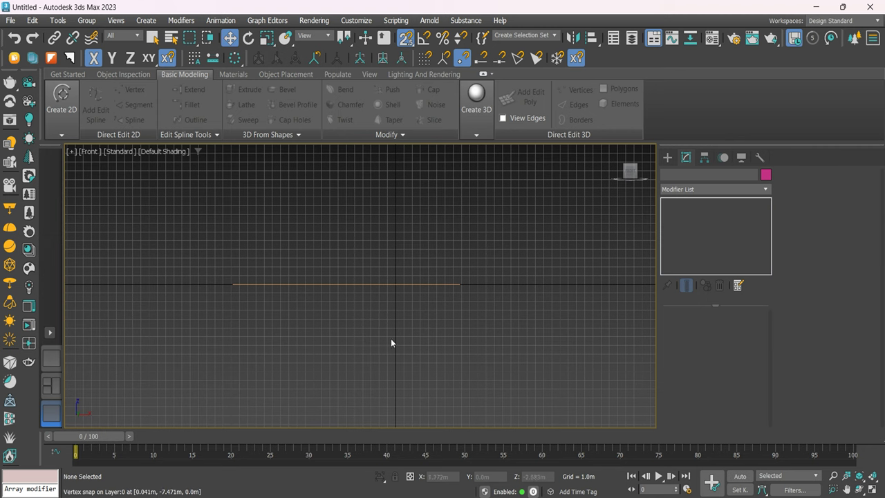
{"action": "middle_click_drag", "start_coordinate": [406, 265], "coordinate": [425, 153]}
{"action": "middle_click_drag", "start_coordinate": [414, 269], "coordinate": [417, 342]}
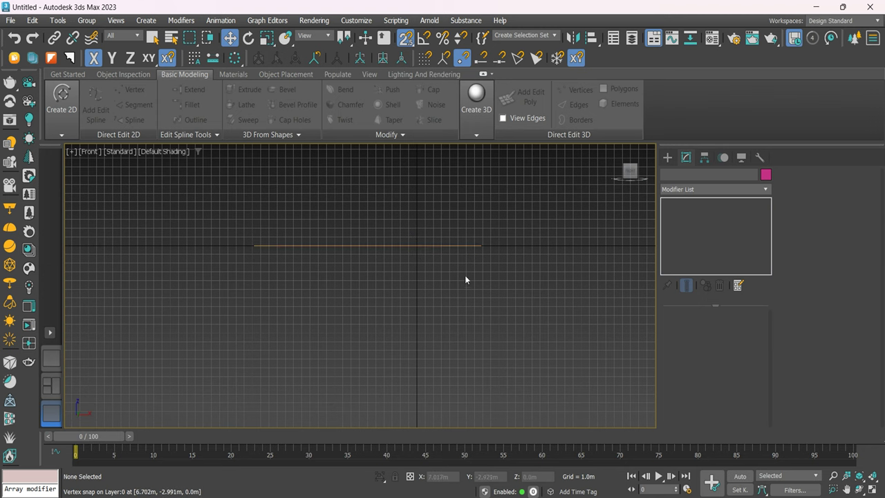
{"action": "middle_click_drag", "start_coordinate": [466, 279], "coordinate": [479, 339]}
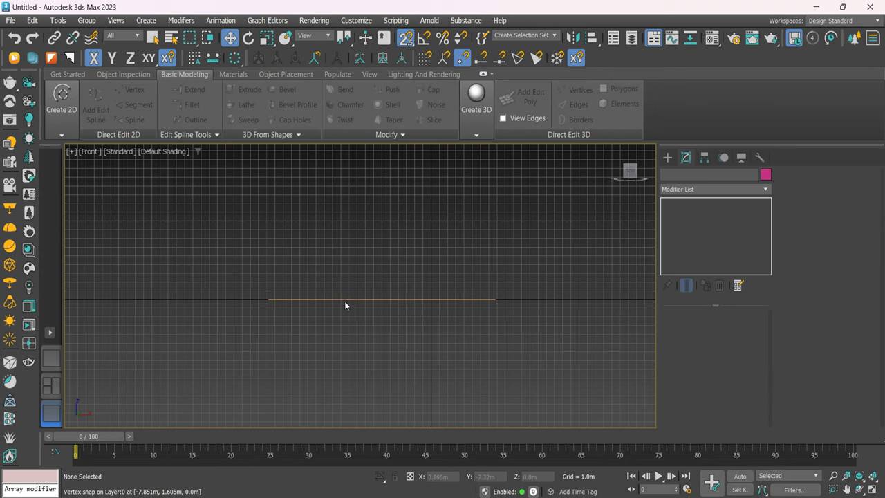
{"action": "middle_click_drag", "start_coordinate": [513, 324], "coordinate": [512, 363]}
{"action": "key", "text": "t"}
{"action": "key", "text": "z"}
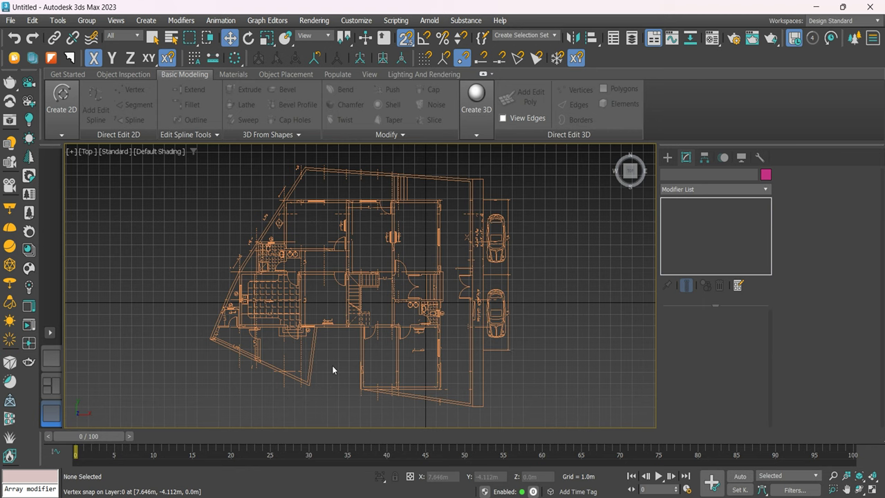
Choose the Line tool from Create > Shapes > Splines
{"action": "left_click", "coordinate": [667, 159]}
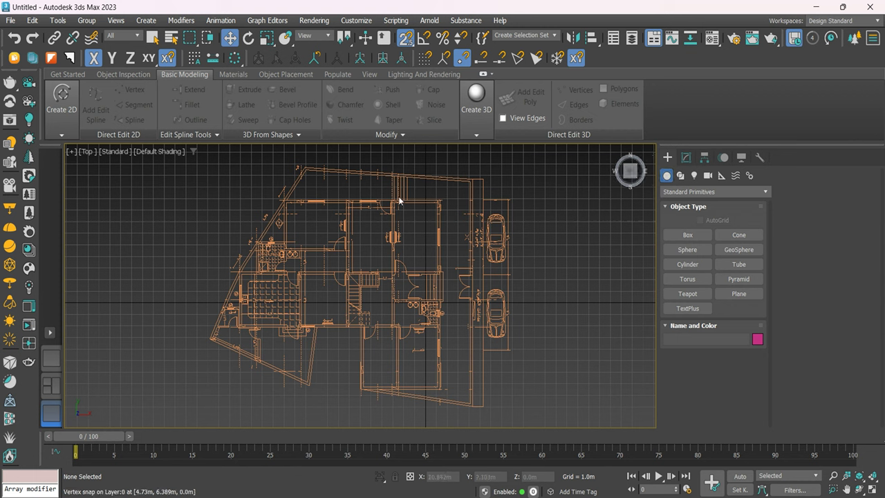
{"action": "left_click", "coordinate": [679, 176]}
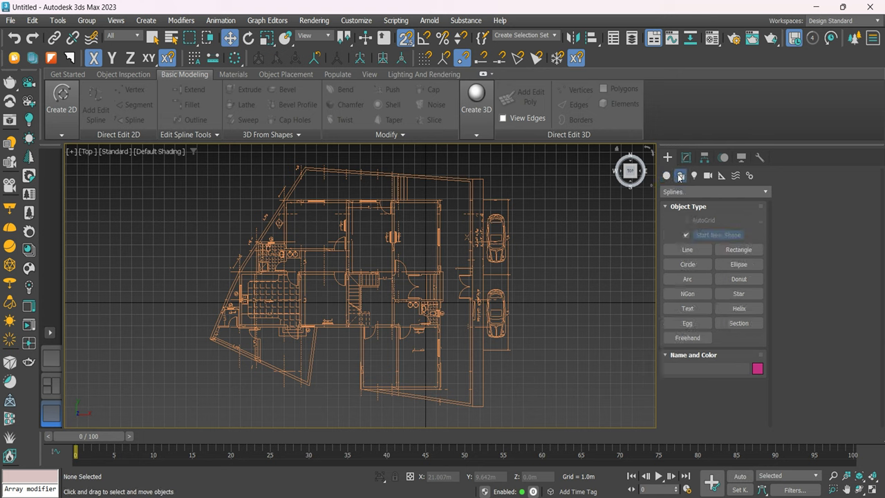
{"action": "left_click", "coordinate": [686, 250]}
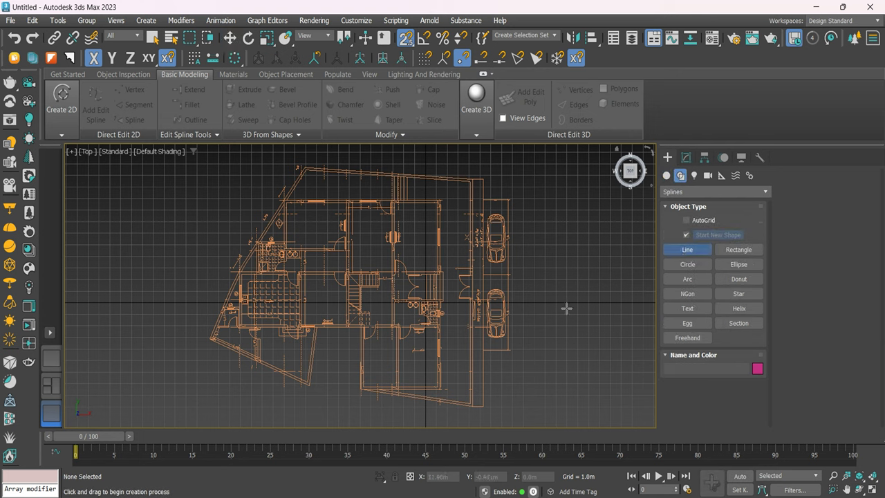
Trace a seven-vertex test line beside the floor plan, then delete it
{"action": "left_click", "coordinate": [564, 209]}
{"action": "left_click", "coordinate": [558, 319]}
{"action": "left_click", "coordinate": [541, 377]}
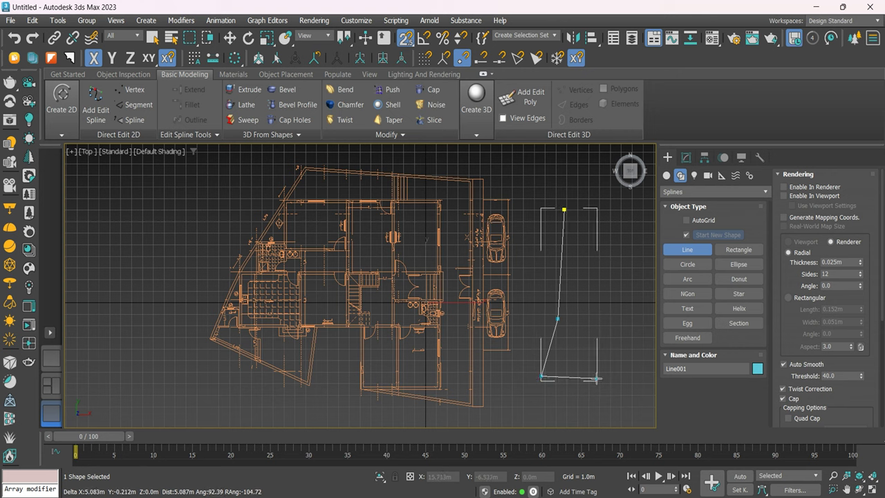
{"action": "left_click", "coordinate": [596, 378]}
{"action": "left_click", "coordinate": [632, 268]}
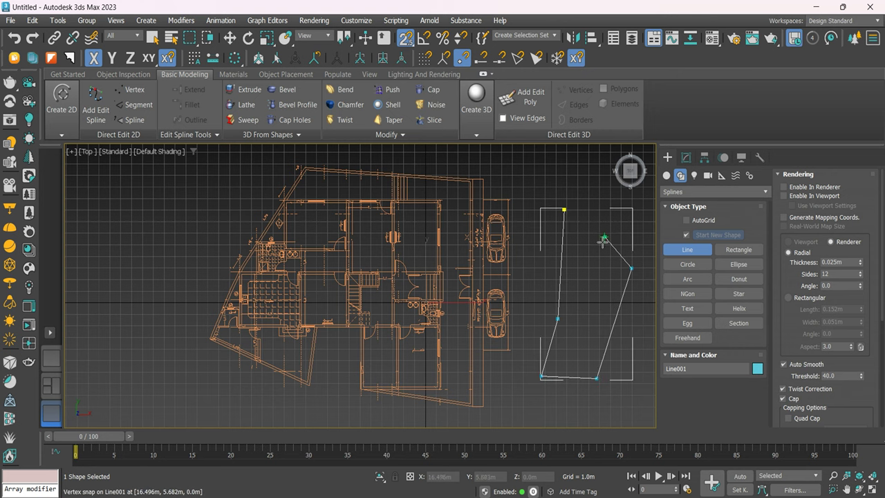
{"action": "left_click", "coordinate": [604, 237]}
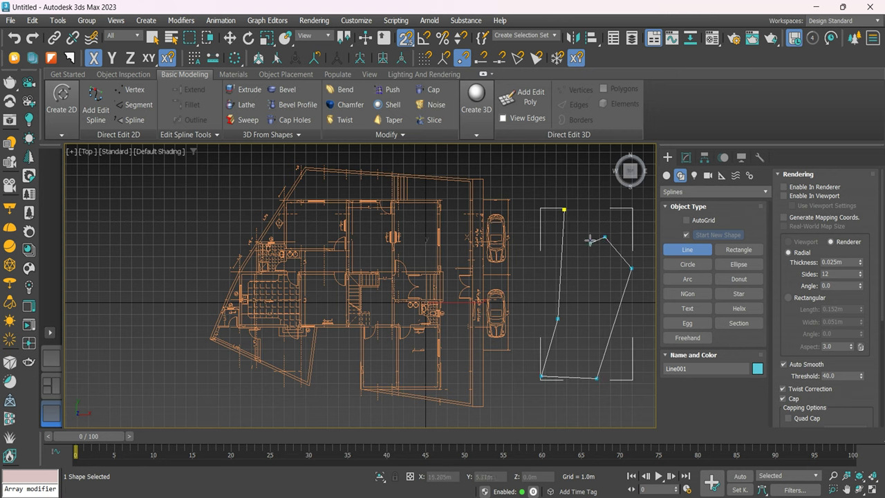
{"action": "left_click", "coordinate": [599, 195]}
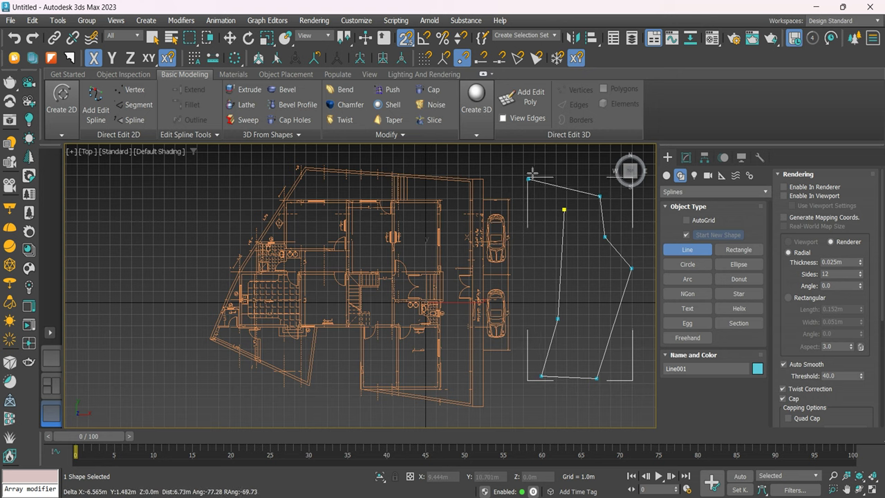
{"action": "right_click", "coordinate": [582, 166]}
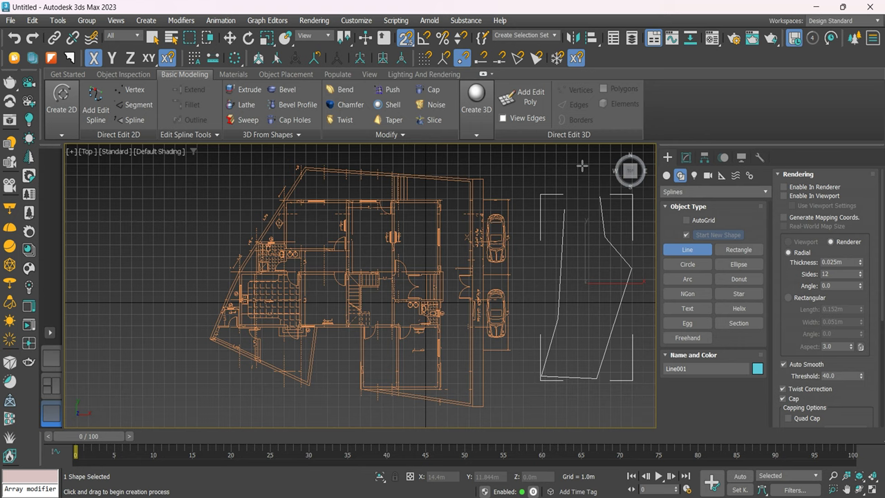
{"action": "key", "text": "Delete"}
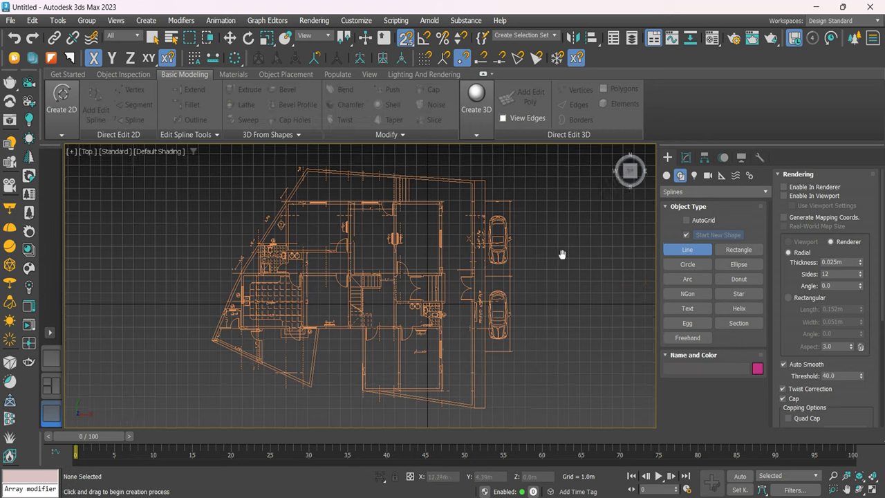
{"action": "middle_click_drag", "start_coordinate": [561, 253], "coordinate": [401, 196]}
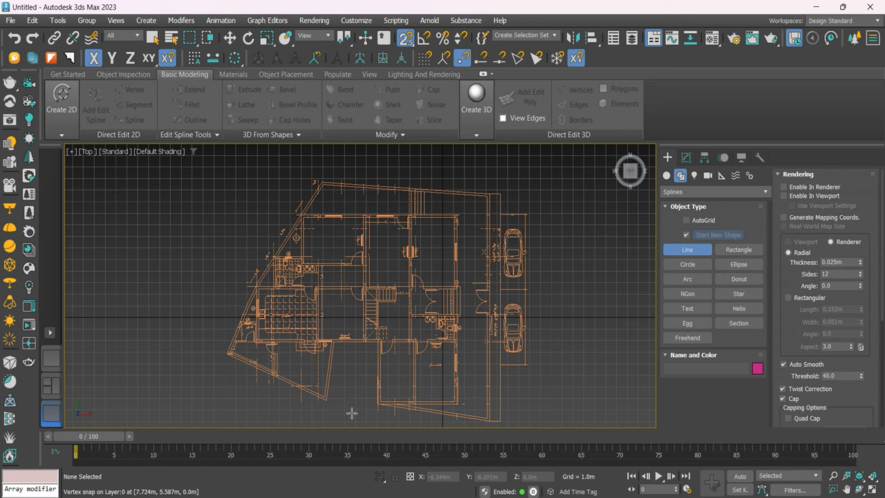
{"action": "scroll", "coordinate": [359, 338], "scroll_direction": "up", "scroll_amount": 2}
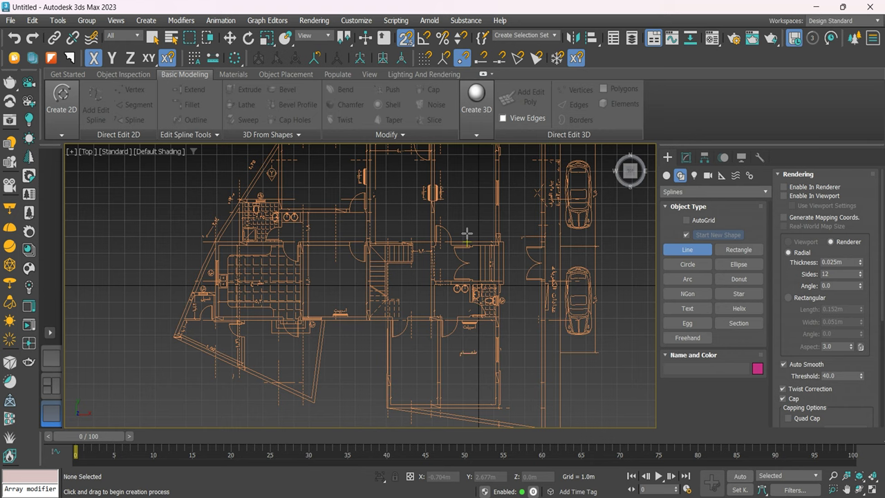
{"action": "middle_click_drag", "start_coordinate": [465, 203], "coordinate": [464, 289]}
{"action": "scroll", "coordinate": [484, 290], "scroll_direction": "down", "scroll_amount": 1}
{"action": "scroll", "coordinate": [503, 294], "scroll_direction": "down", "scroll_amount": 1}
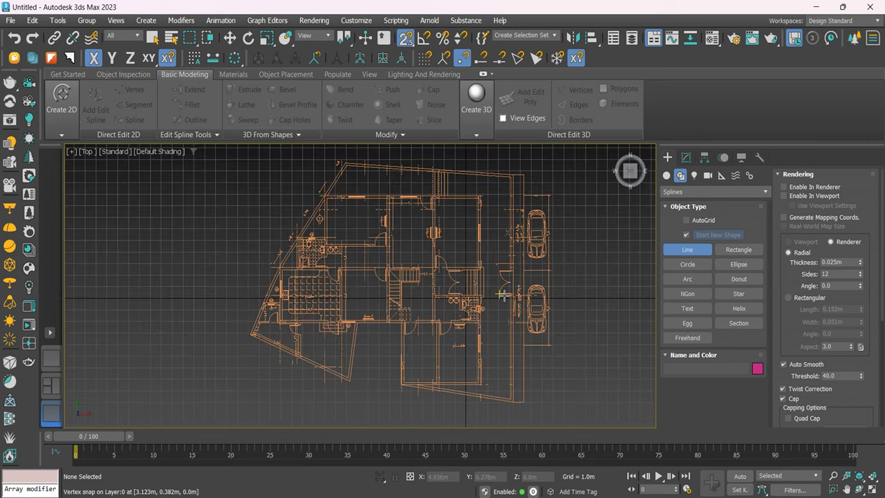